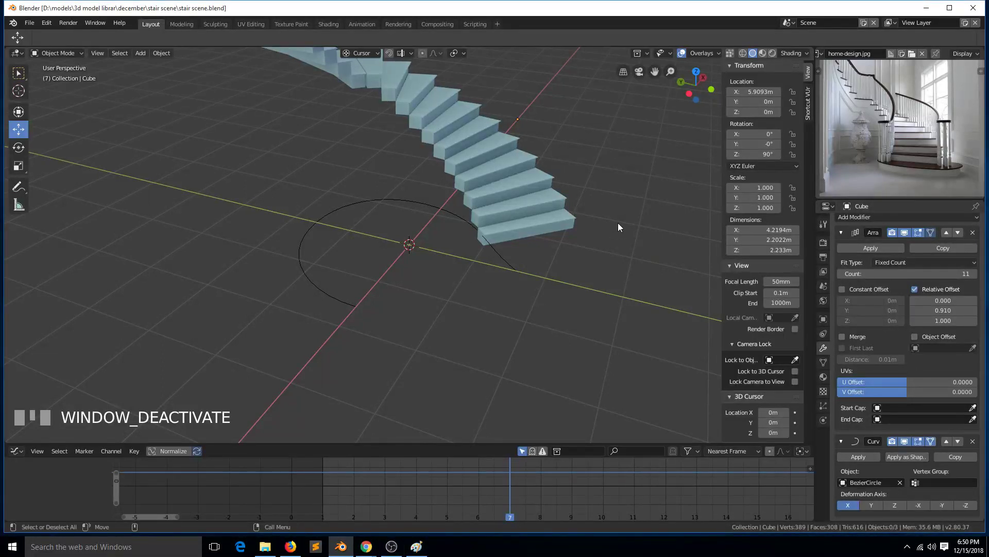
Duplicate the lower flight of stairs in place.
scroll(905, 171, up, 2)
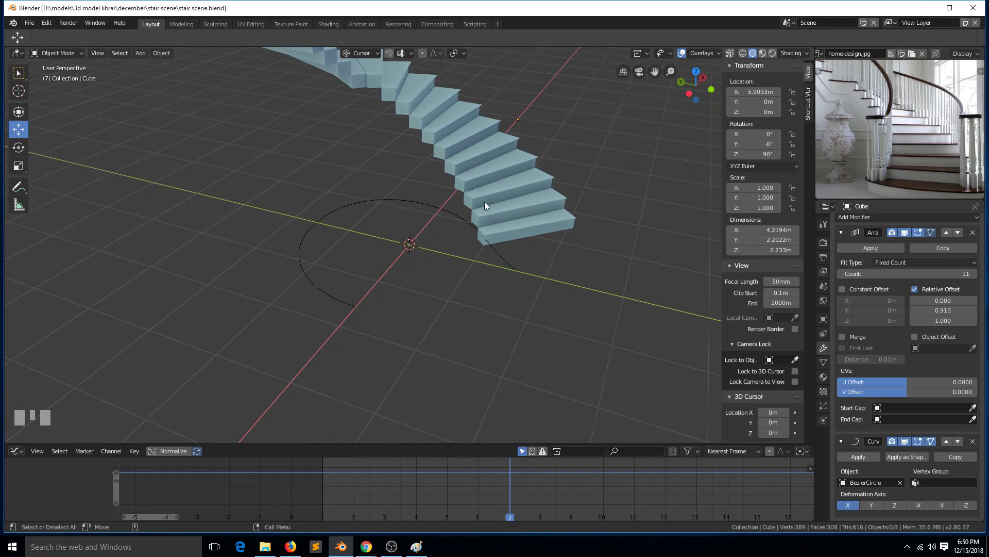
click(517, 240)
key(KP_7)
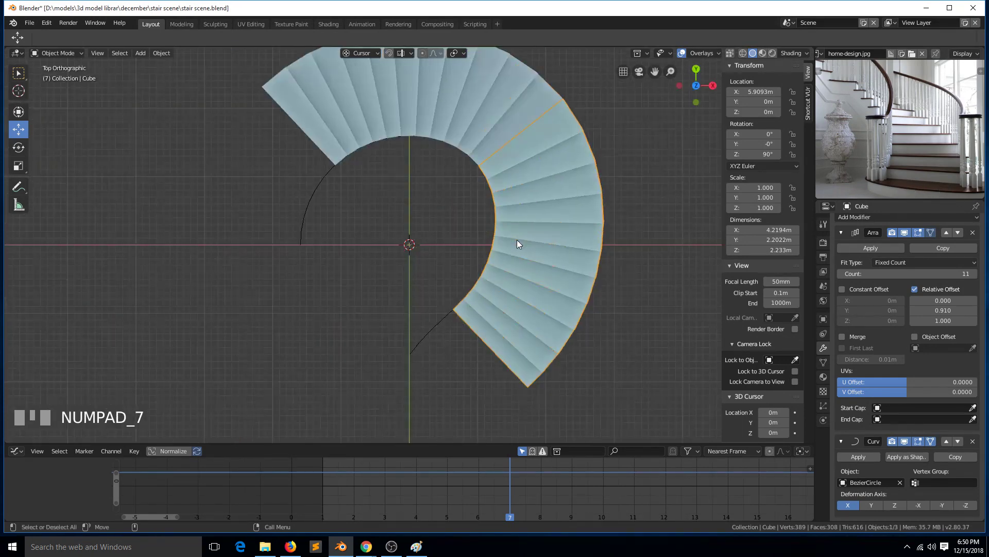
scroll(517, 240, down, 5)
key(shift+d)
right_click(388, 324)
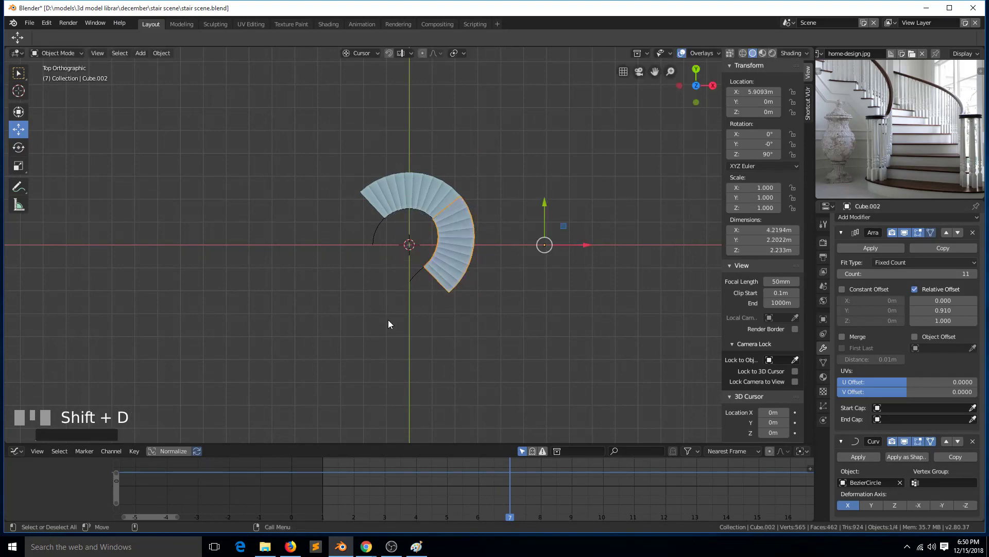
Remove the Array and Curve modifiers from the duplicated stairs, leaving a single straight step.
key(KP_Decimal)
middle_drag(427, 306, 506, 216)
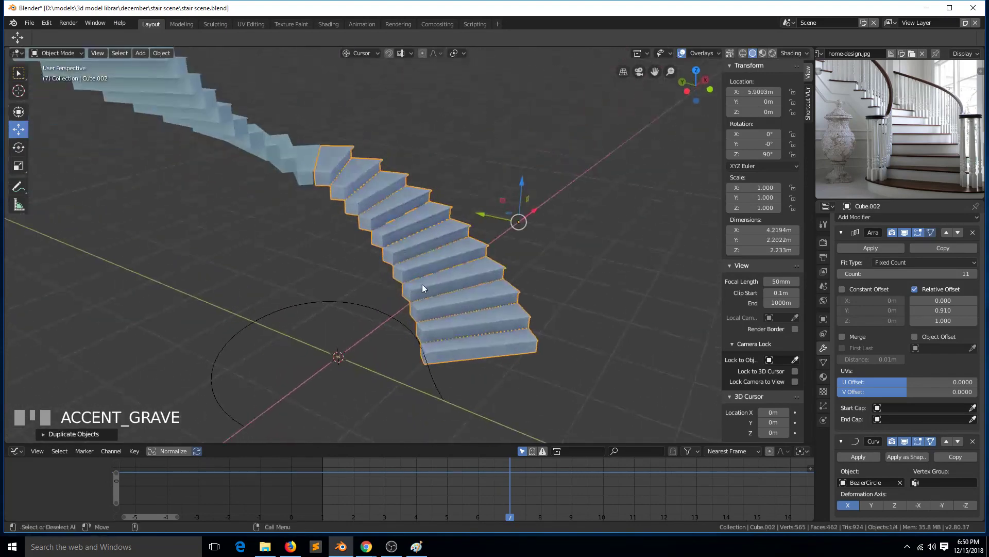
click(972, 233)
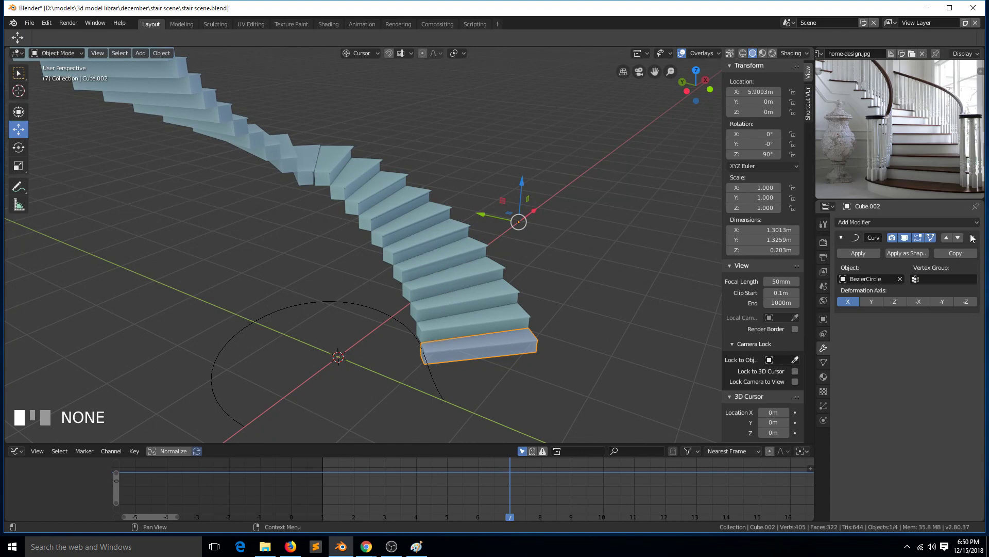
click(972, 237)
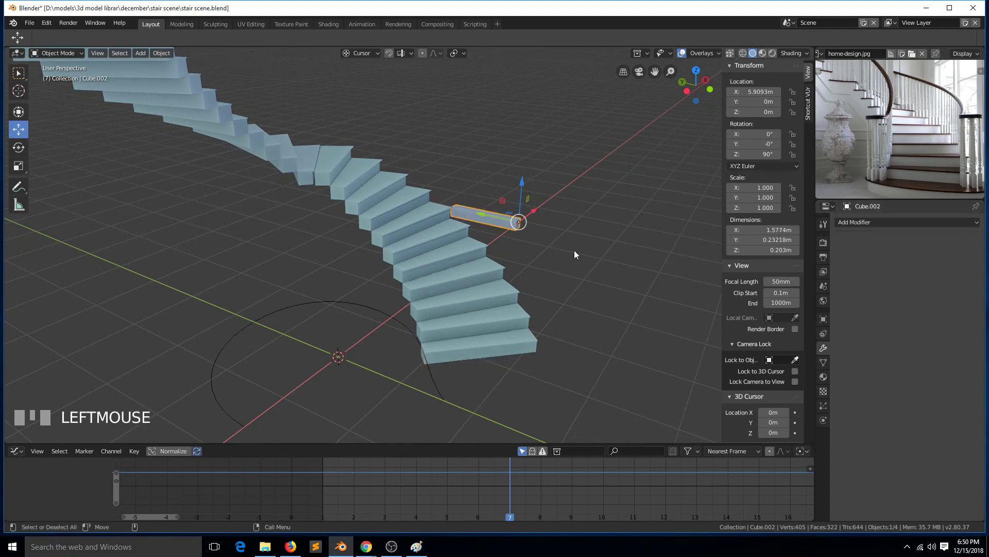
Add one centred loop cut across the middle of the single step's length.
scroll(508, 236, up, 5)
key(grave)
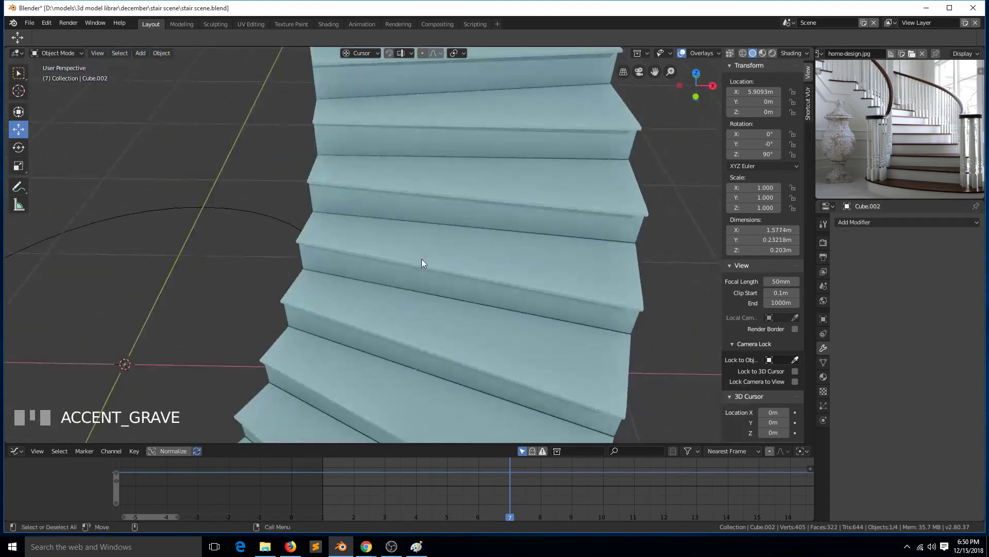
key(KP_Decimal)
key(Tab)
middle_drag(388, 236, 373, 287)
key(ctrl+r)
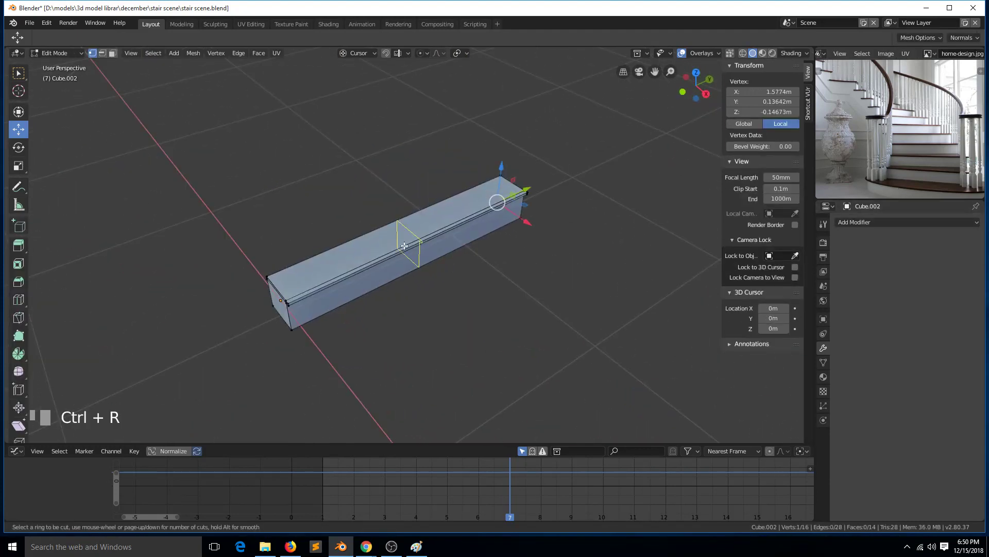
right_click(405, 244)
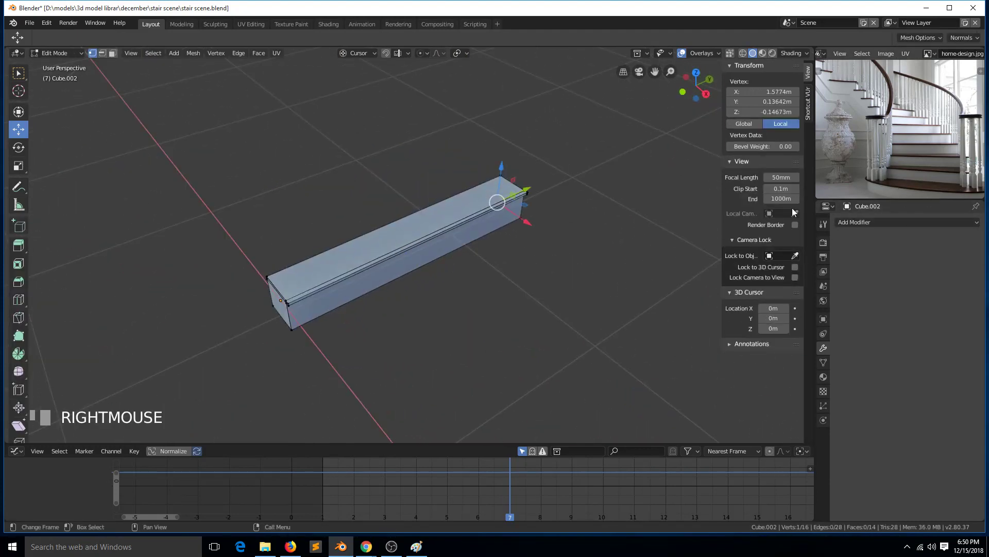
key(ctrl+r)
click(421, 241)
right_click(421, 241)
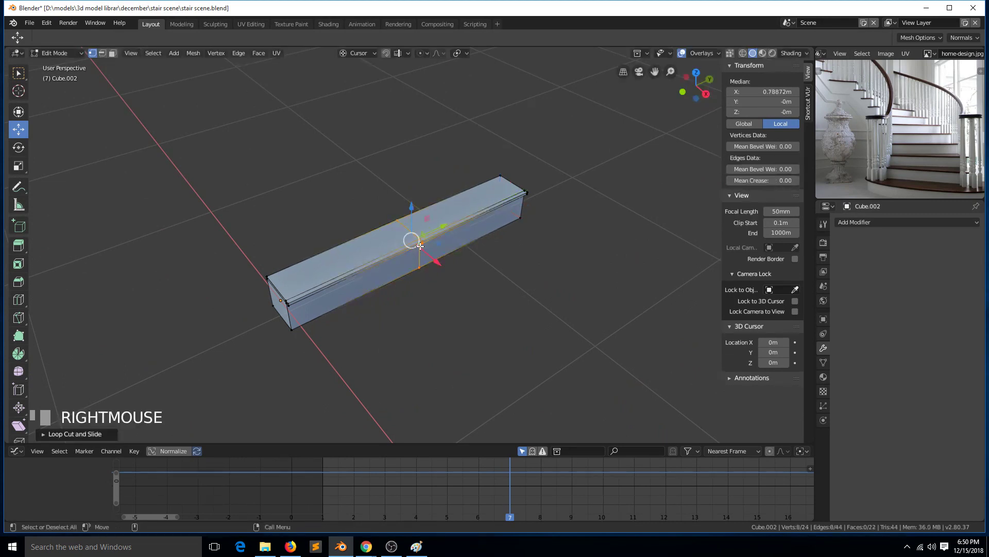
Pull the middle vertices of the step's front side outward into a point and select the pointed front's edges in wireframe display.
key(KP_7)
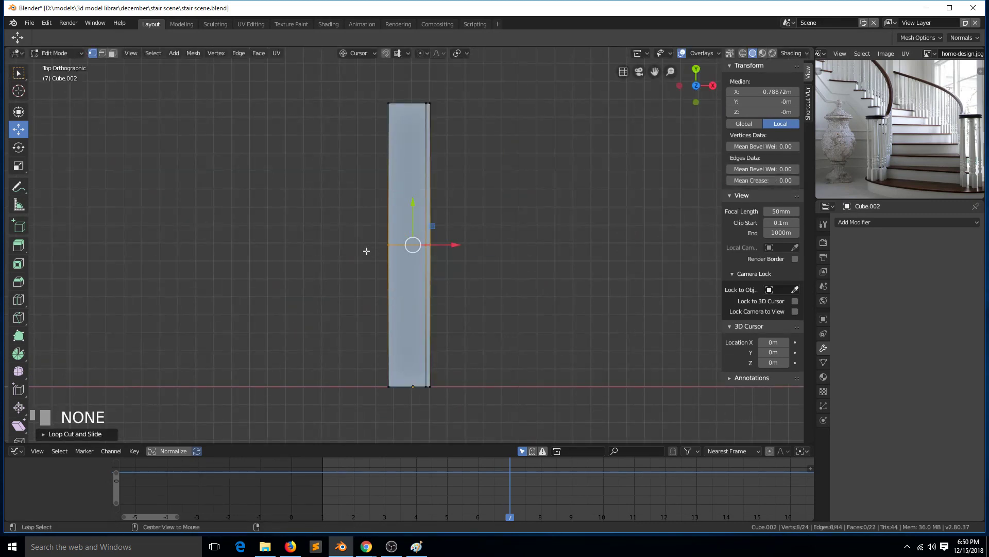
key(shift+z)
key(a)
key(b)
drag(408, 212, 614, 227)
key(2)
alt+click(495, 245)
middle_drag(579, 256, 497, 211)
Try a three-segment bevel on the step's pointed front, inspect the shape in solid display, and undo the bevel.
key(ctrl+b)
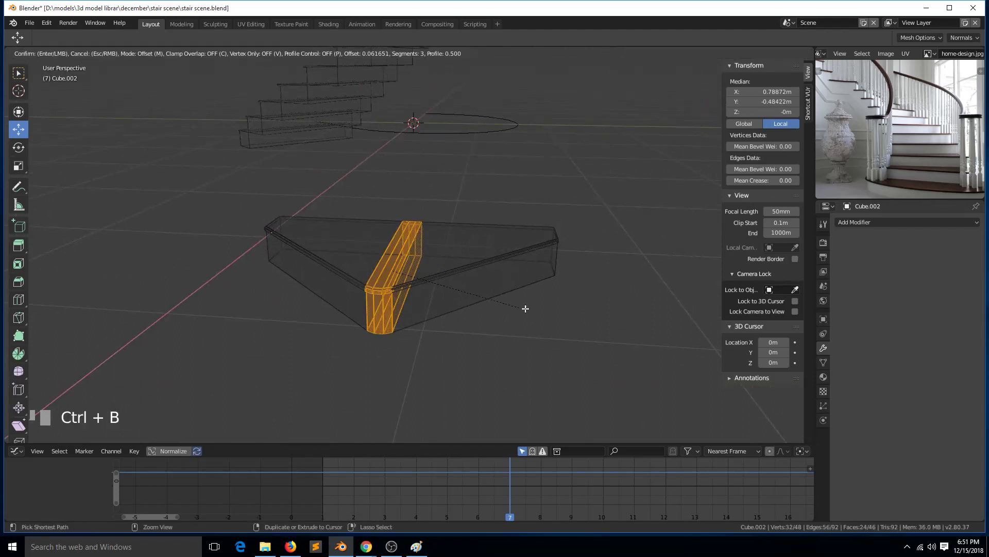
click(689, 307)
key(Tab)
key(alt+z)
key(grave)
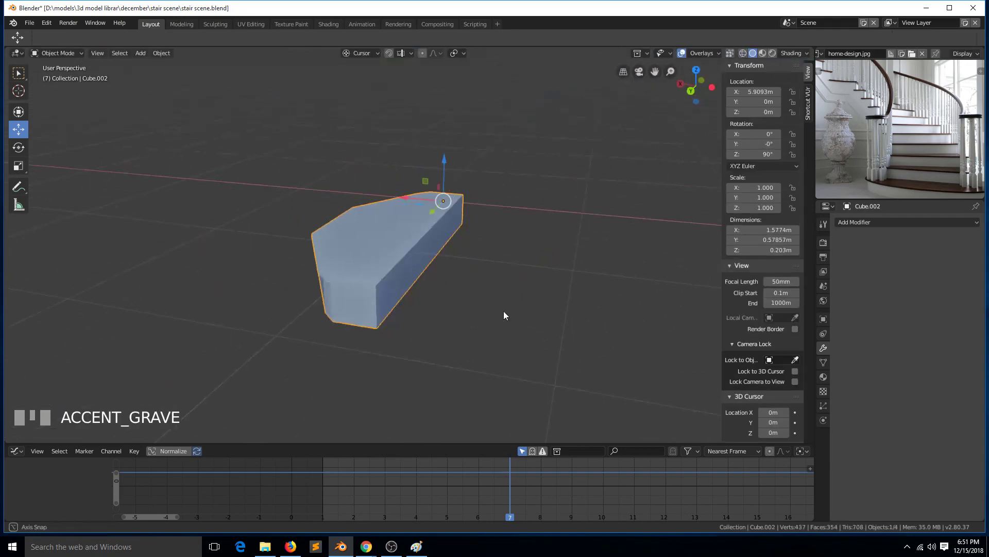
key(Tab)
key(ctrl+z)
key(Tab)
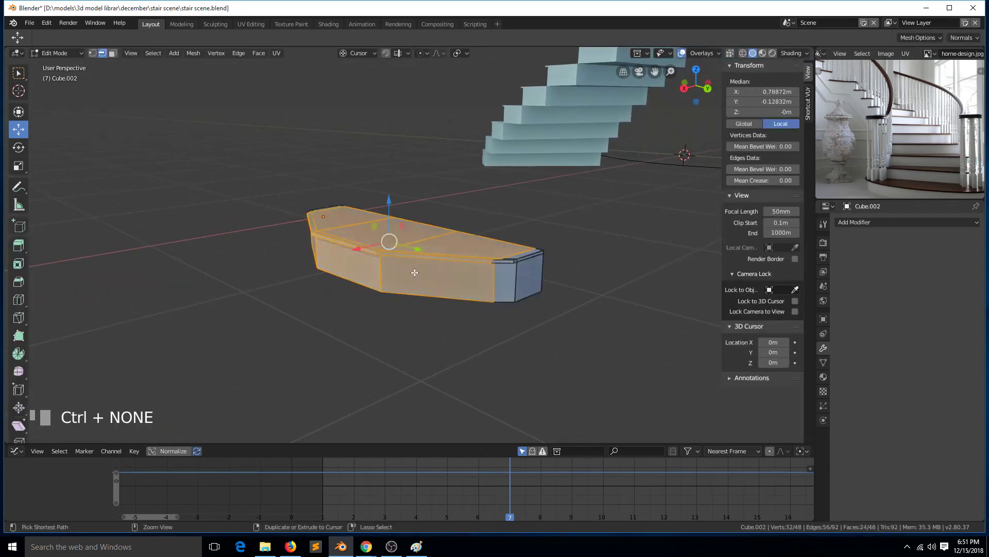
key(ctrl+z)
Bevel the step's pointed front with 9 segments and an offset of about 0.87 m to round it.
key(ctrl+b)
scroll(590, 345, up, 5)
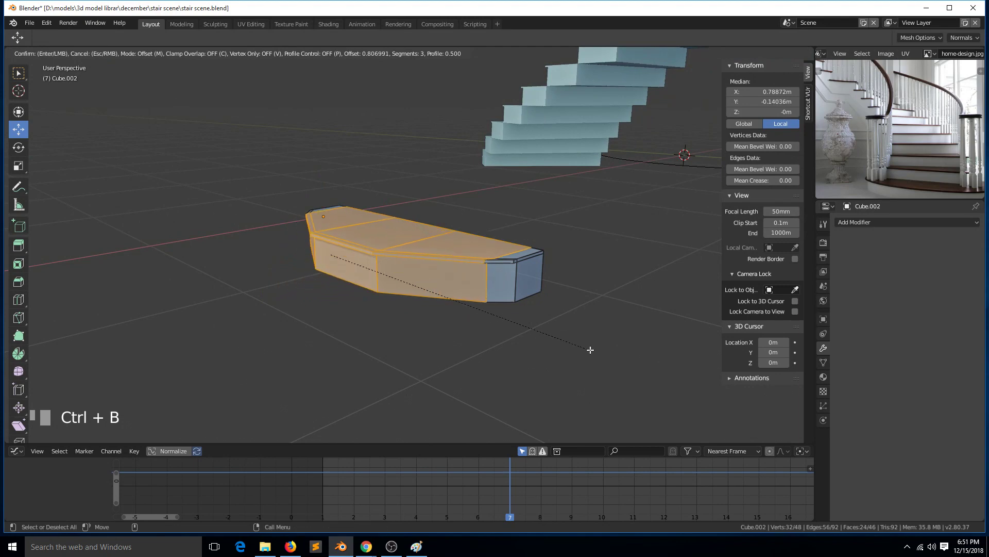
scroll(598, 341, up, 1)
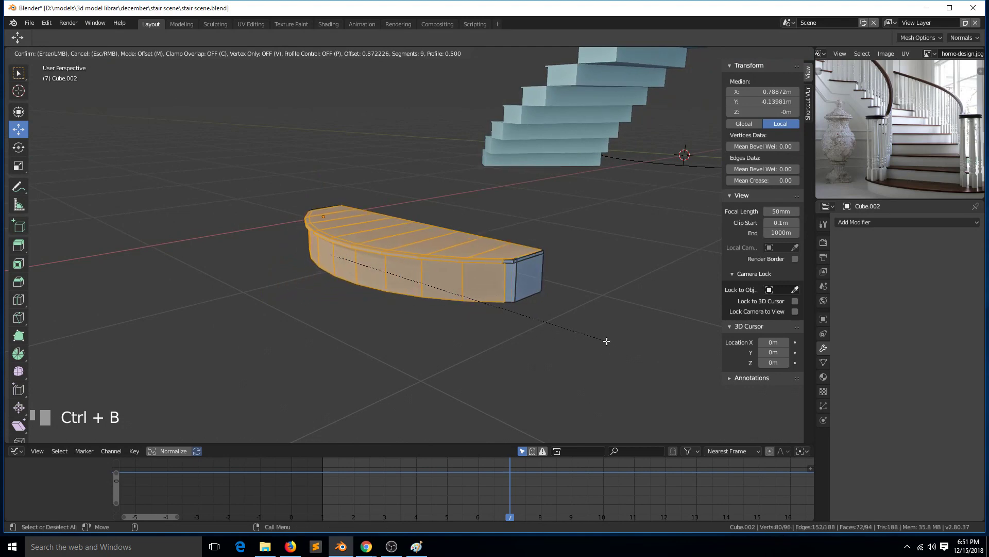
click(608, 342)
key(Tab)
key(grave)
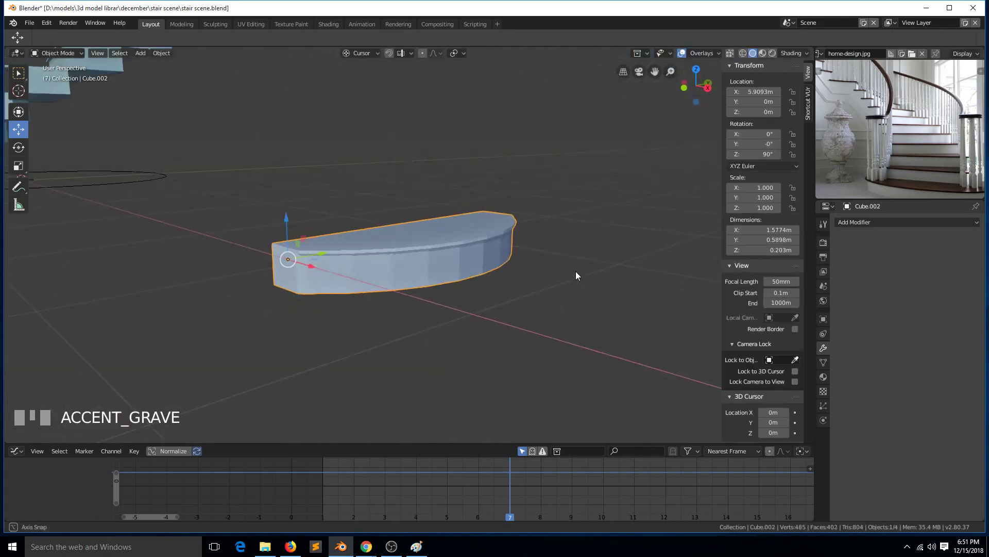
Examine the rounded step's curved front, edge loops and both ends from several sides.
key(Tab)
middle_drag(419, 292, 589, 304)
alt+click(375, 297)
alt+click(380, 291)
key(Tab)
key(grave)
middle_drag(363, 305, 257, 313)
scroll(270, 300, down, 3)
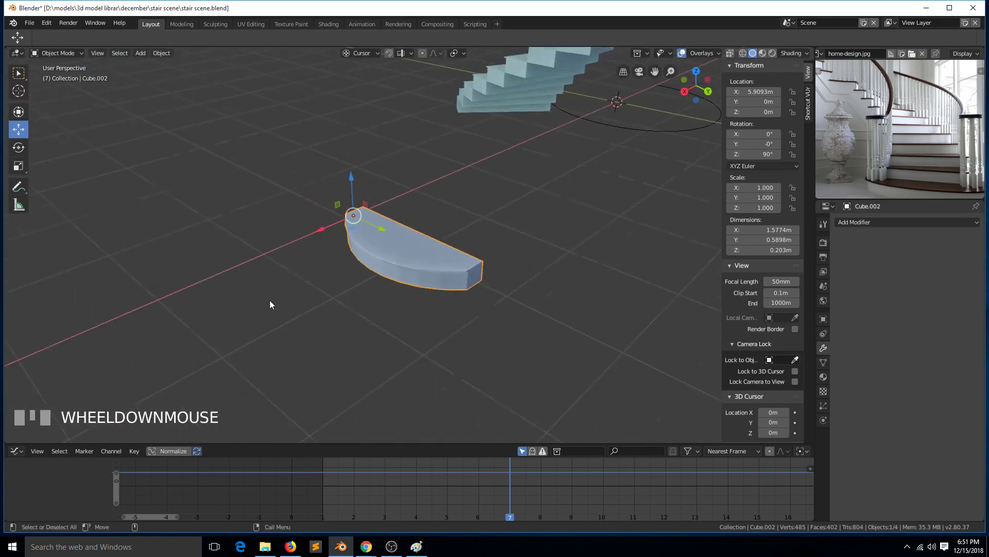
scroll(845, 173, down, 2)
scroll(853, 172, up, 1)
key(grave)
middle_drag(442, 251, 555, 264)
scroll(342, 336, up, 3)
key(Tab)
key(ctrl+r)
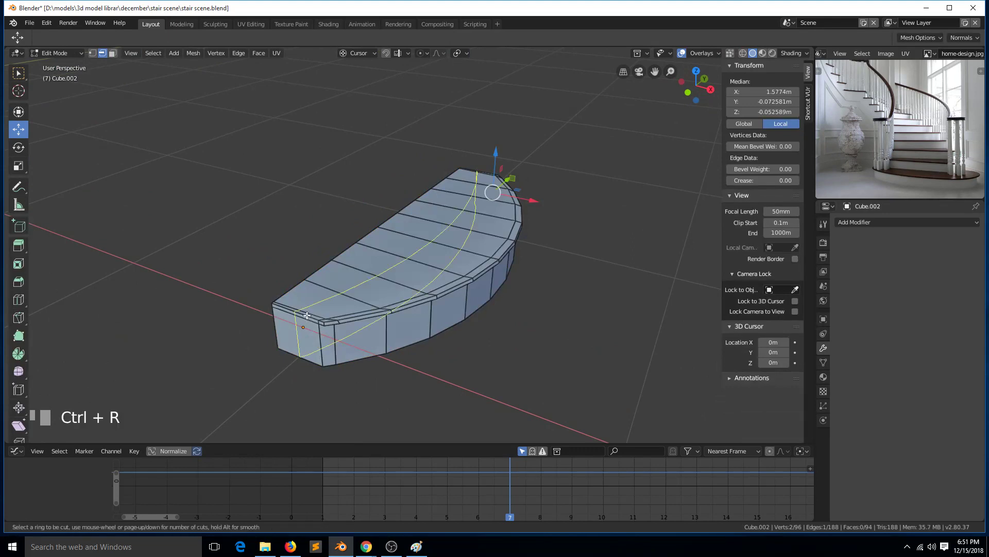
right_click(309, 319)
key(Tab)
Extrude the two narrow tread-lip faces at the step's origin end outward by about 0.012 m.
scroll(406, 324, up, 2)
key(Tab)
key(grave)
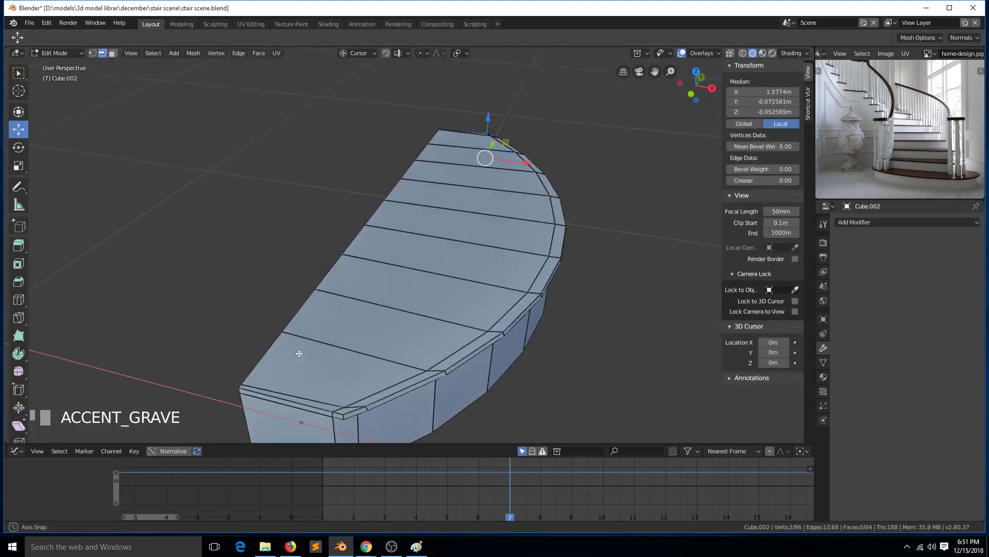
key(3)
click(393, 378)
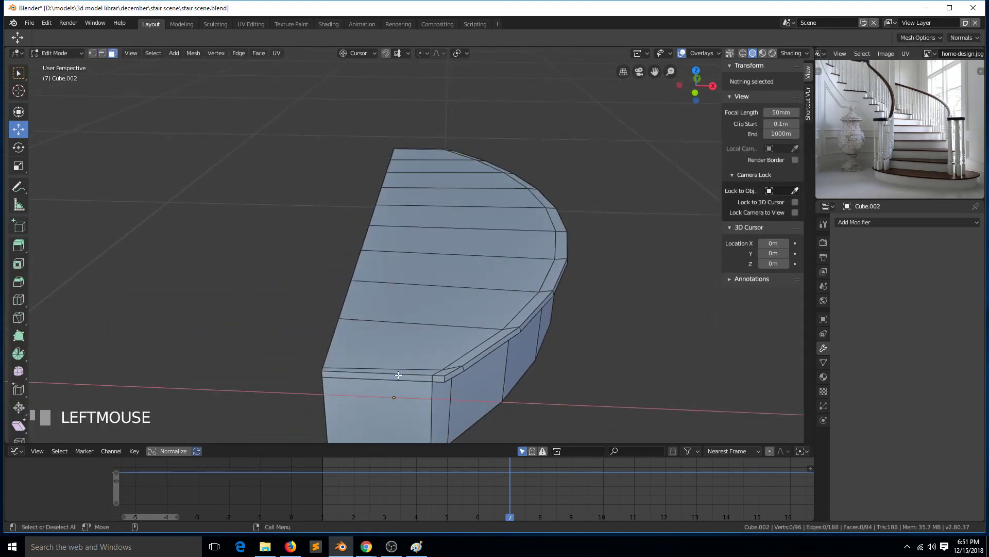
shift+click(439, 379)
key(e)
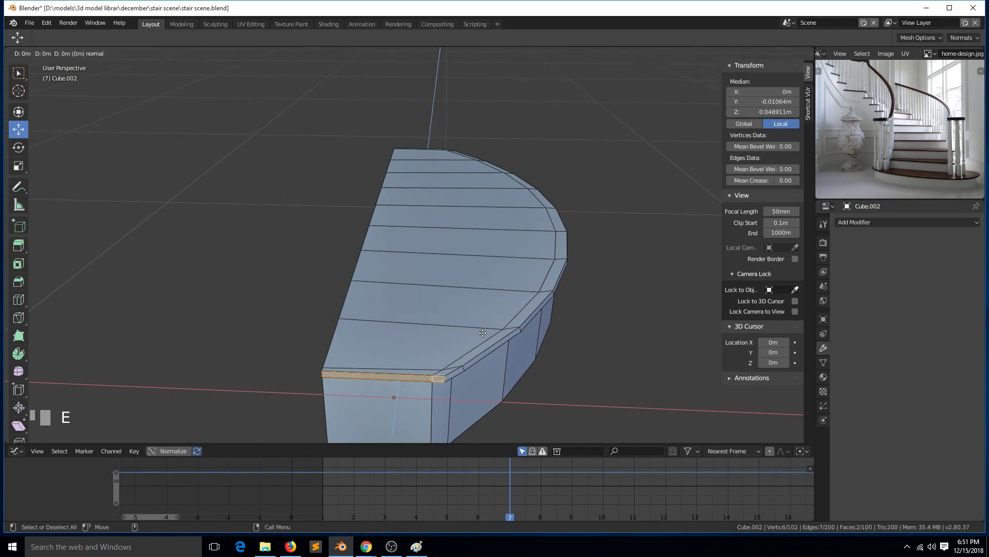
click(478, 334)
Move the front corner edge of the extruded lip inward along Y to taper the overhang.
key(grave)
middle_drag(498, 298, 348, 368)
key(1)
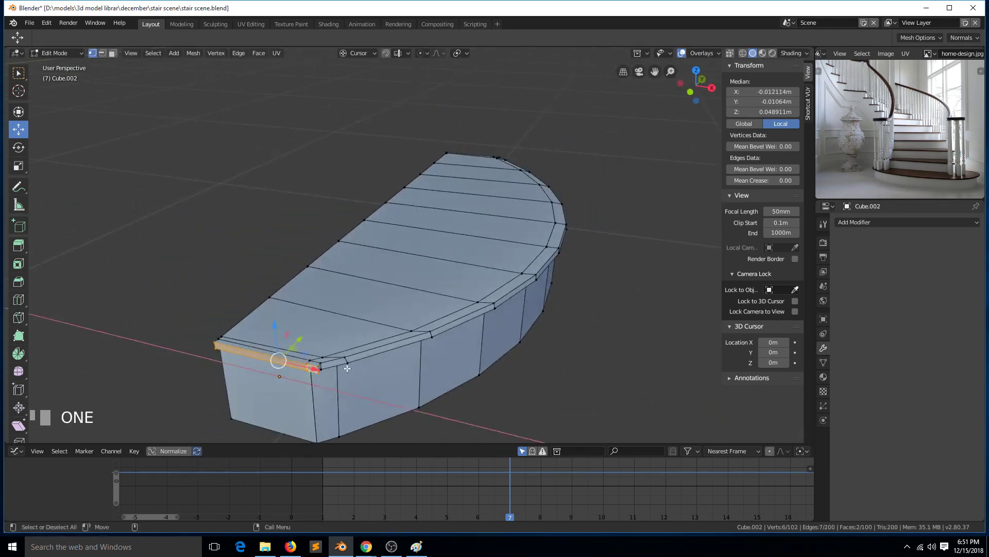
key(2)
key(alt+a)
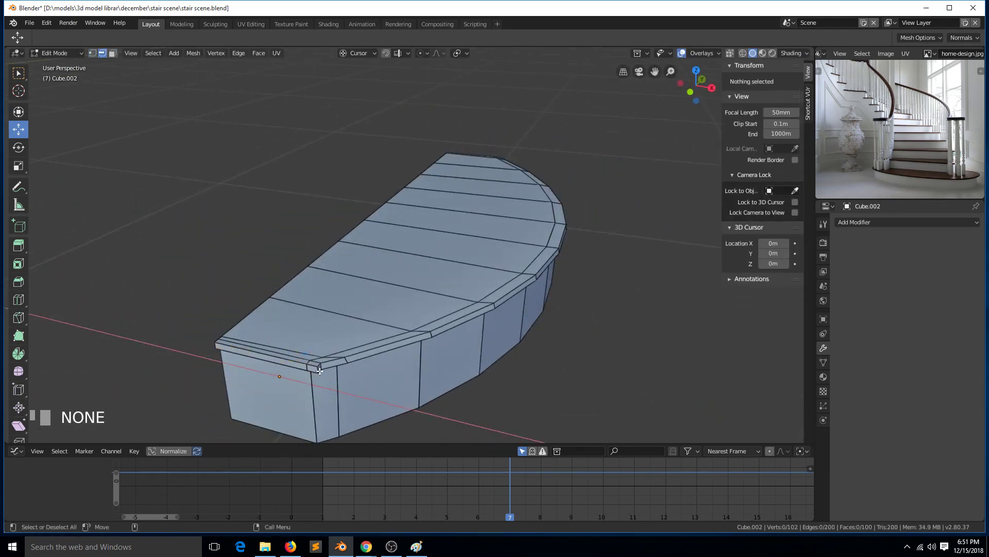
click(313, 372)
click(393, 547)
click(393, 546)
key(KP_Decimal)
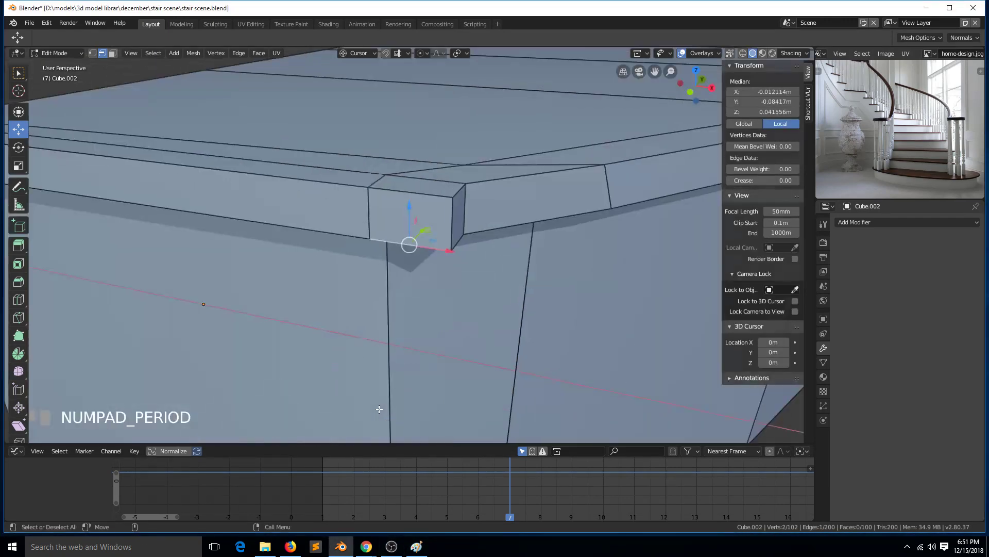
drag(440, 225, 502, 192)
Extrude the two narrow tread-lip faces at the step's opposite end outward by about 0.01 m.
scroll(502, 192, down, 7)
key(grave)
middle_drag(649, 131, 420, 129)
scroll(460, 193, down, 4)
scroll(473, 290, up, 2)
key(2)
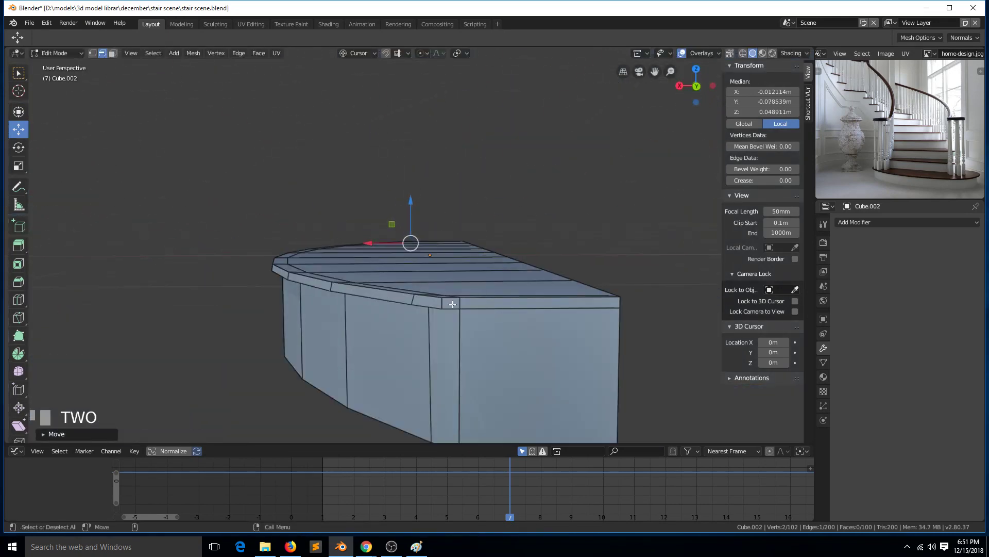
key(3)
click(453, 304)
ctrl+click(556, 303)
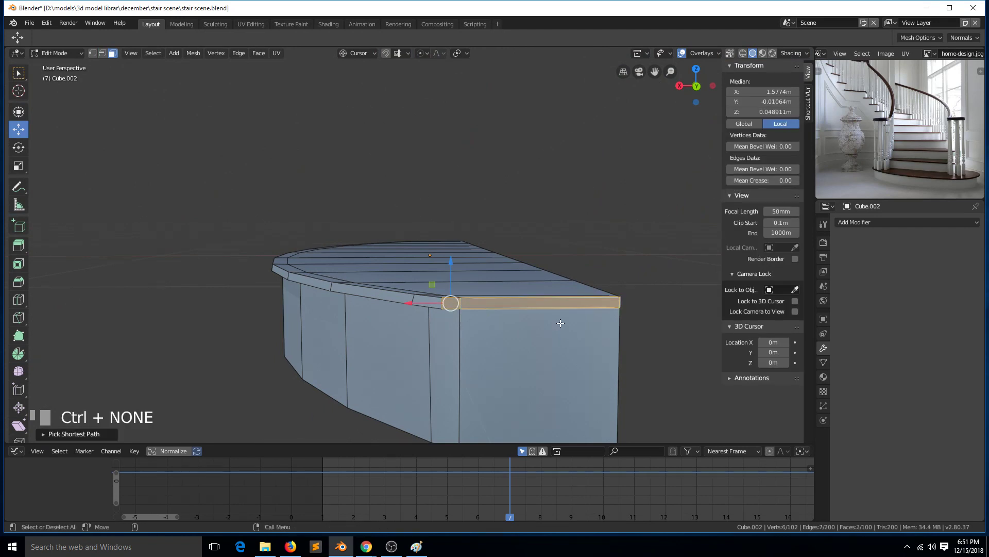
key(KP_Decimal)
key(grave)
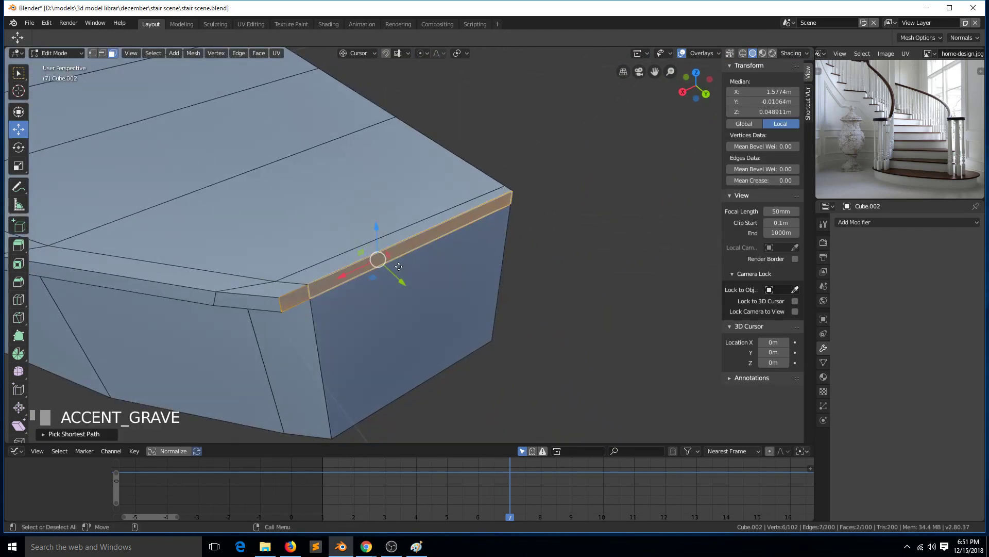
key(e)
click(407, 273)
Shift the front corner edge of the opposite end's extruded lip to blend it into the curved nosing.
key(1)
click(284, 313)
key(2)
click(280, 309)
key(2)
key(3)
click(288, 313)
key(2)
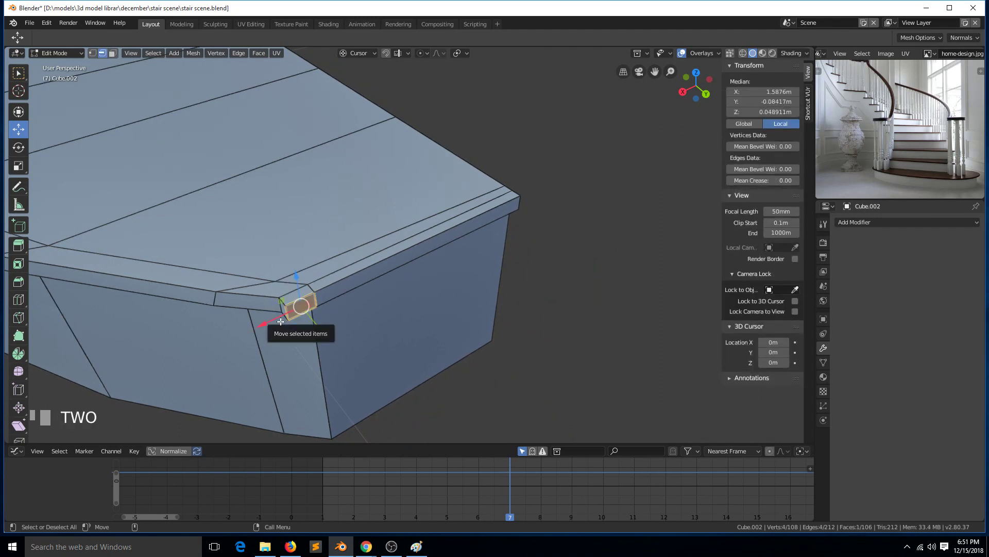
click(288, 312)
click(285, 309)
click(285, 308)
drag(258, 329, 276, 320)
key(Tab)
Set the rounded step as the start cap of the lower flight's Array modifier.
scroll(262, 331, down, 6)
scroll(263, 332, down, 2)
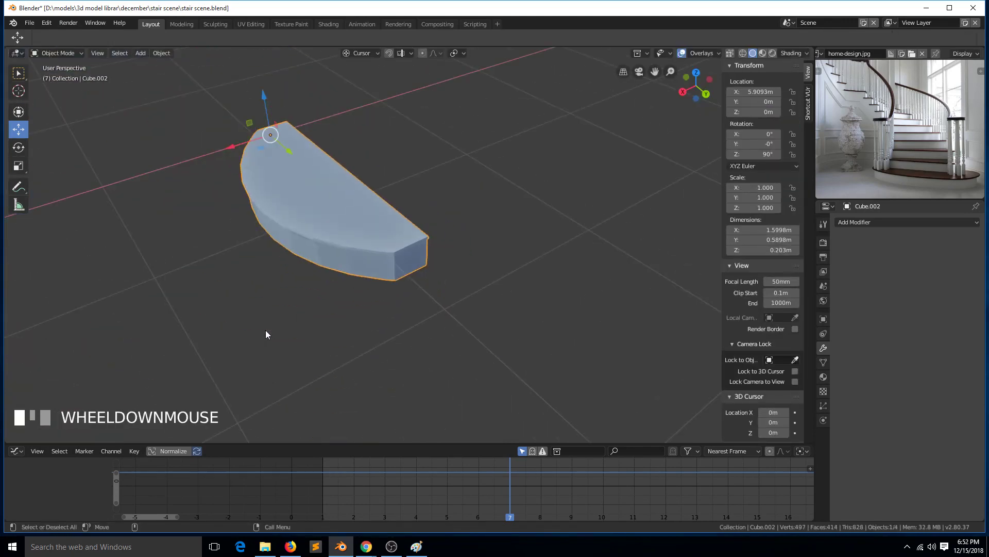
key(grave)
scroll(363, 305, down, 4)
key(grave)
scroll(407, 324, up, 2)
scroll(371, 320, down, 2)
click(204, 324)
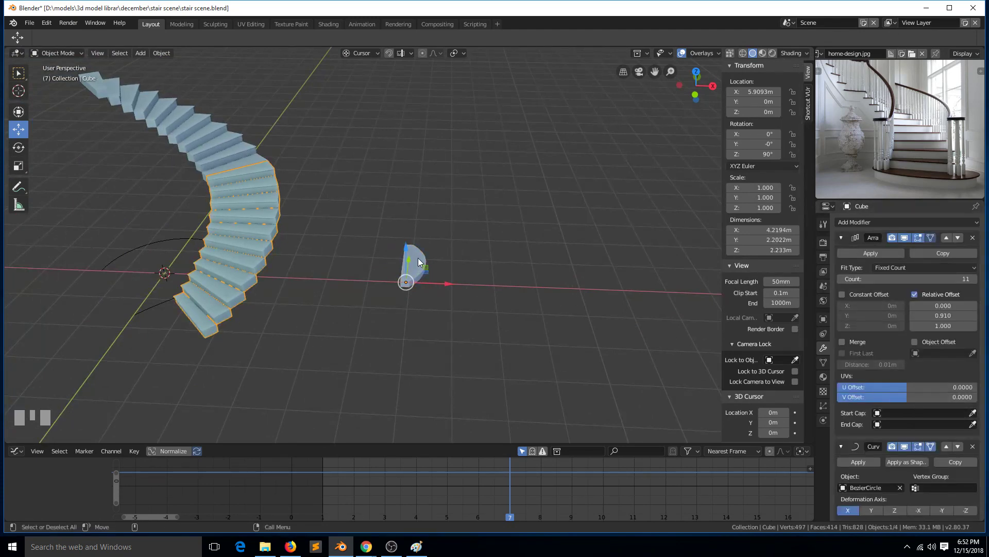
click(972, 412)
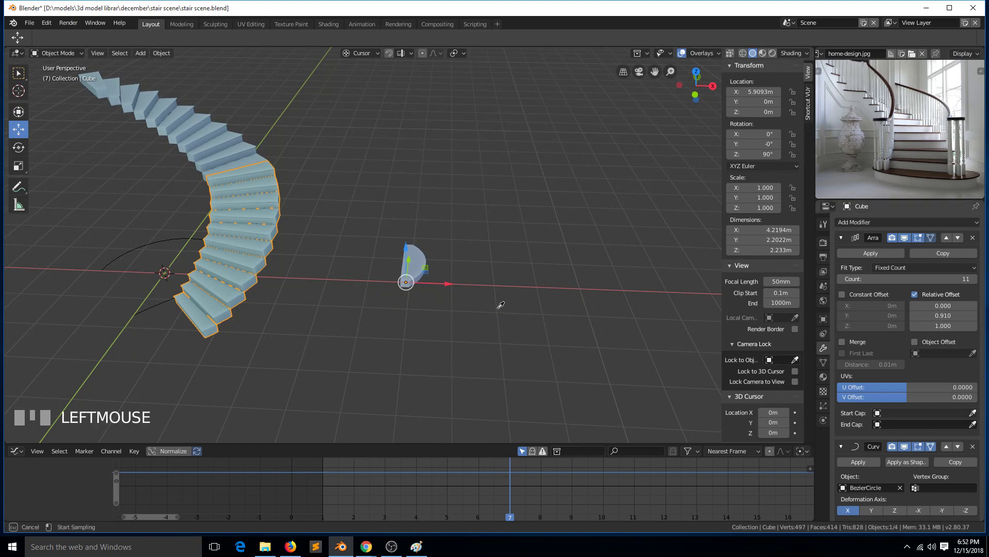
click(412, 256)
middle_drag(175, 342, 286, 313)
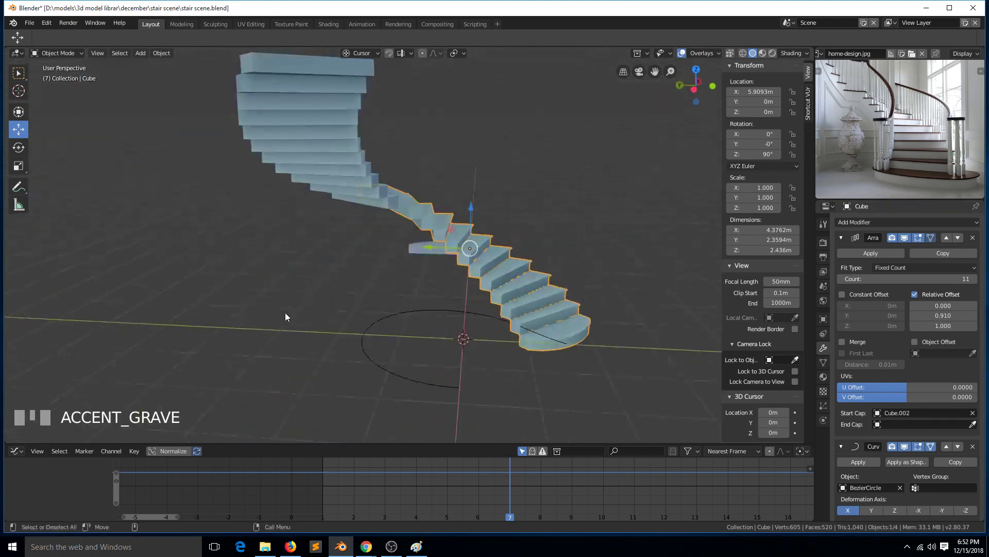
Examine the staircase with its rounded bottom step and the upper flight from several sides.
key(KP_Decimal)
key(alt+a)
middle_drag(397, 350, 549, 353)
middle_drag(486, 311, 408, 334)
click(338, 183)
scroll(342, 209, down, 2)
middle_drag(344, 209, 242, 223)
key(alt+a)
key(grave)
middle_drag(324, 209, 406, 283)
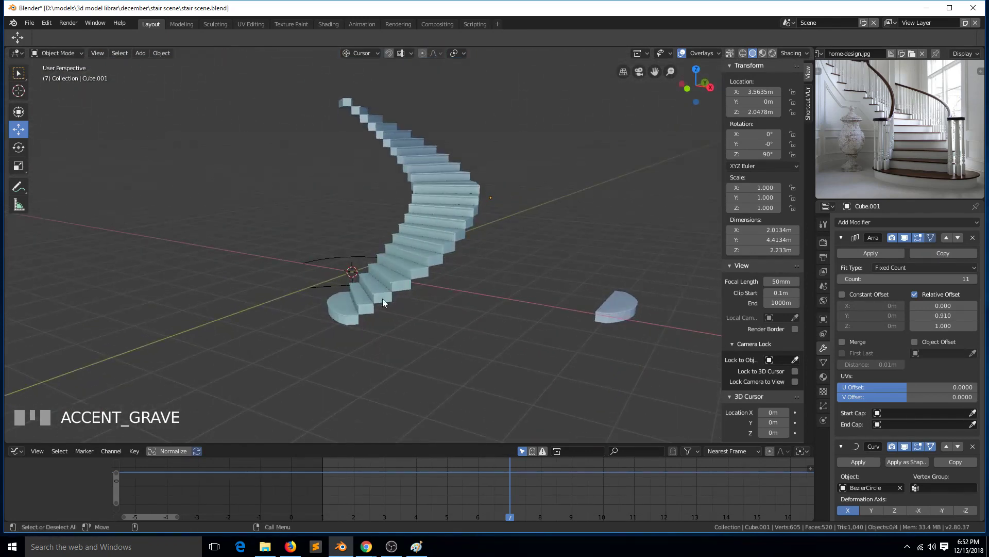
click(435, 149)
key(Tab)
key(Tab)
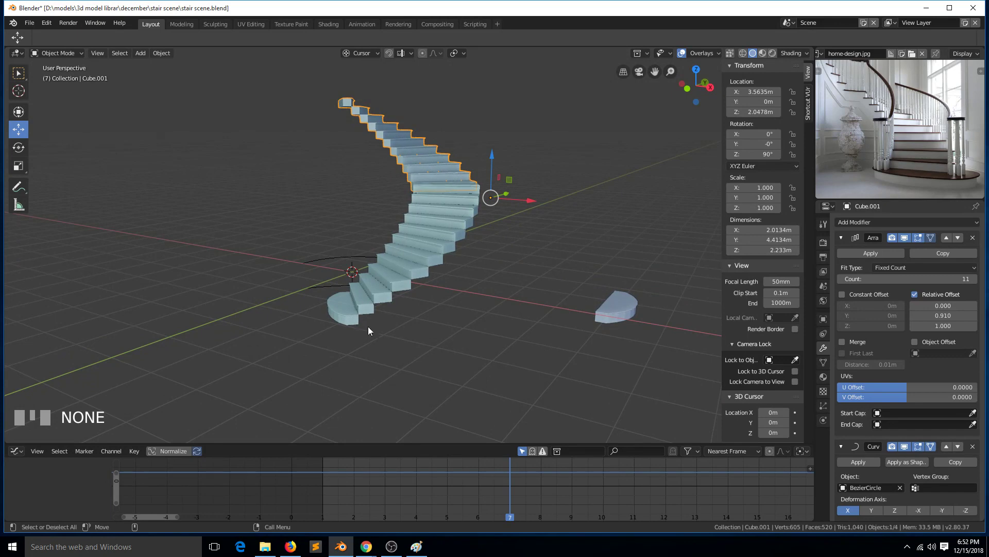
Compare the Array modifier settings of the lower and upper flights, looking over the staircase and the separate rounded step.
click(617, 305)
key(grave)
middle_drag(581, 284, 414, 153)
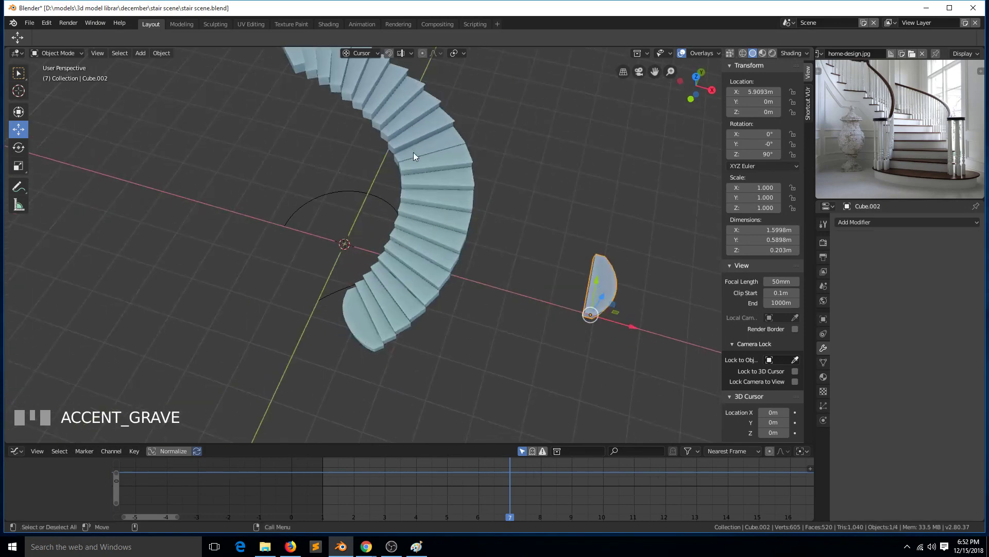
click(419, 144)
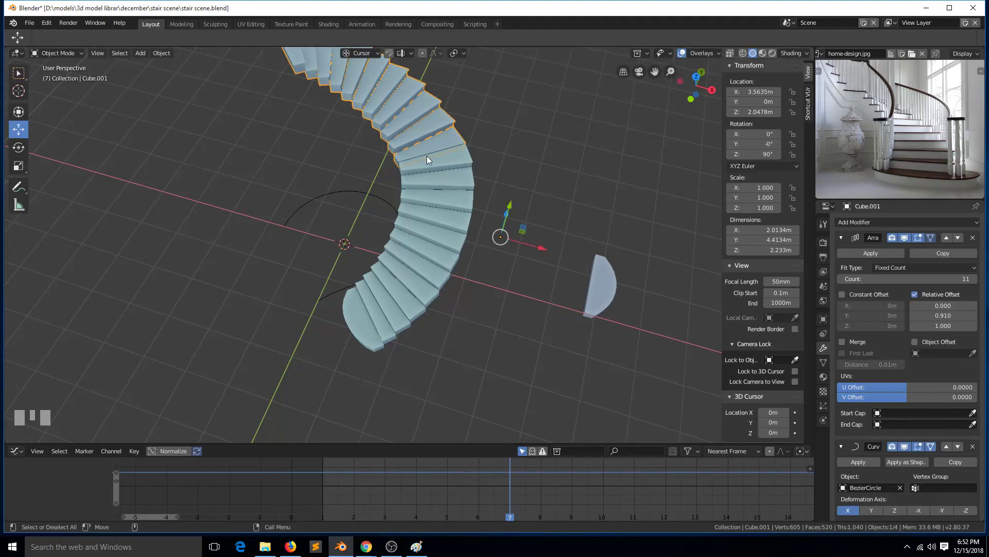
click(435, 271)
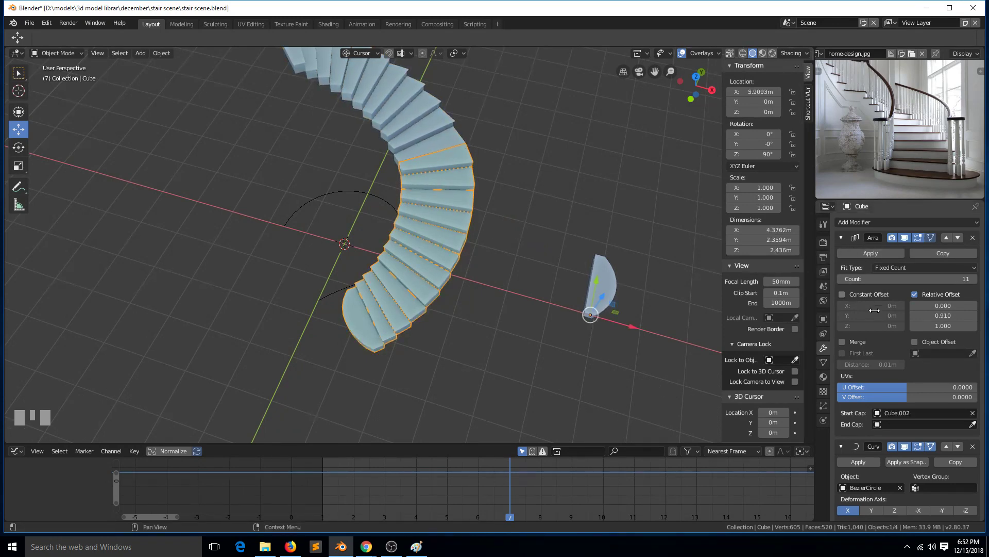
click(369, 107)
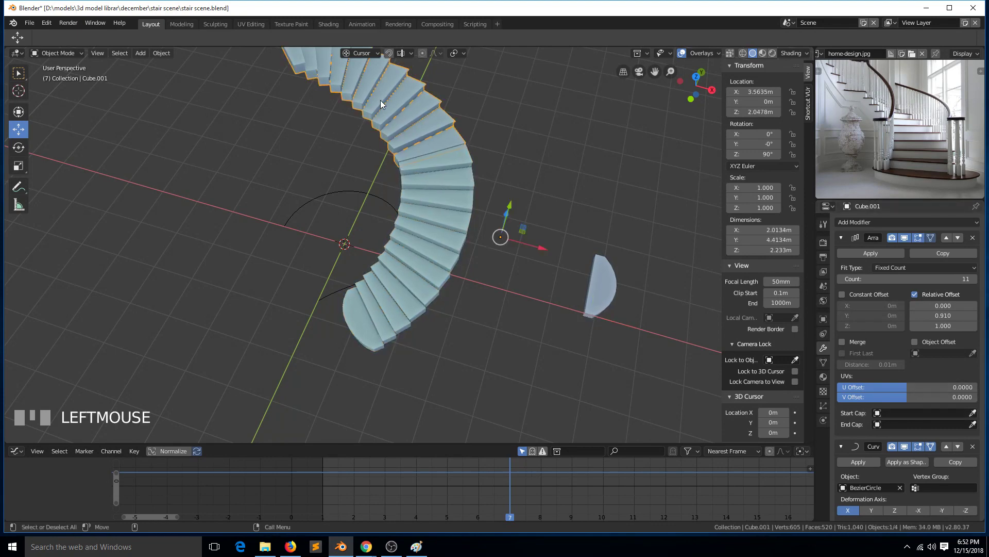
scroll(393, 131, down, 4)
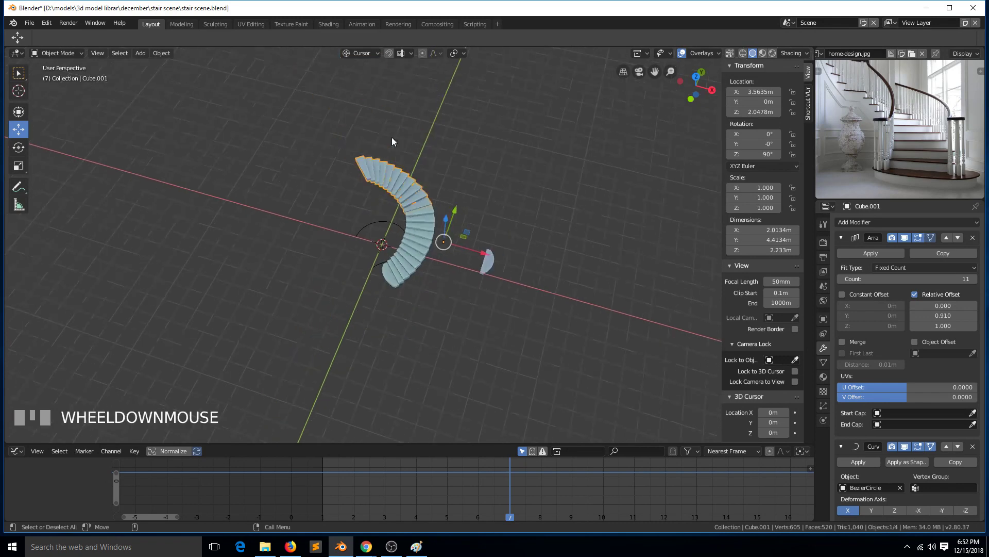
scroll(386, 145, up, 2)
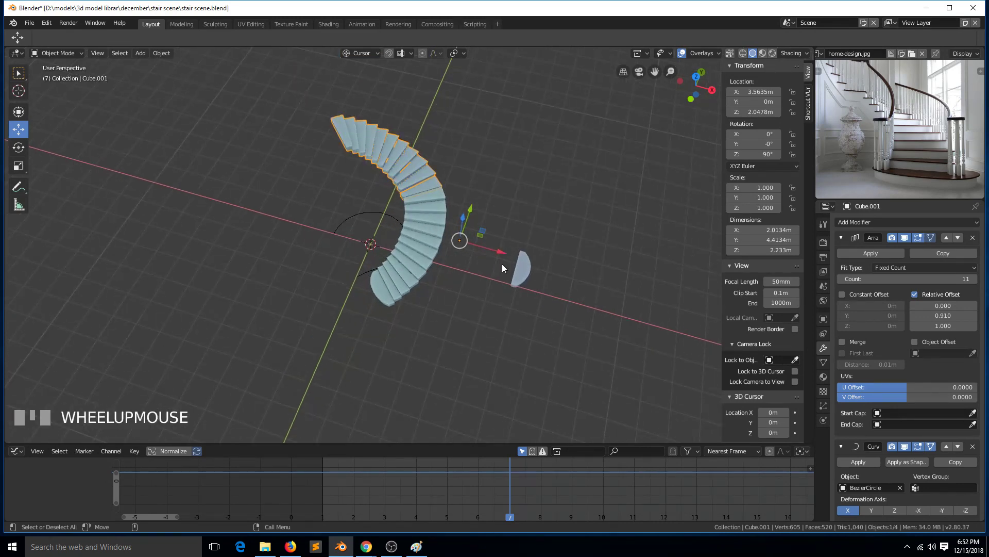
click(521, 276)
Set the rounded step, Cube.002, as the end cap of the upper flight's Array modifier.
click(350, 153)
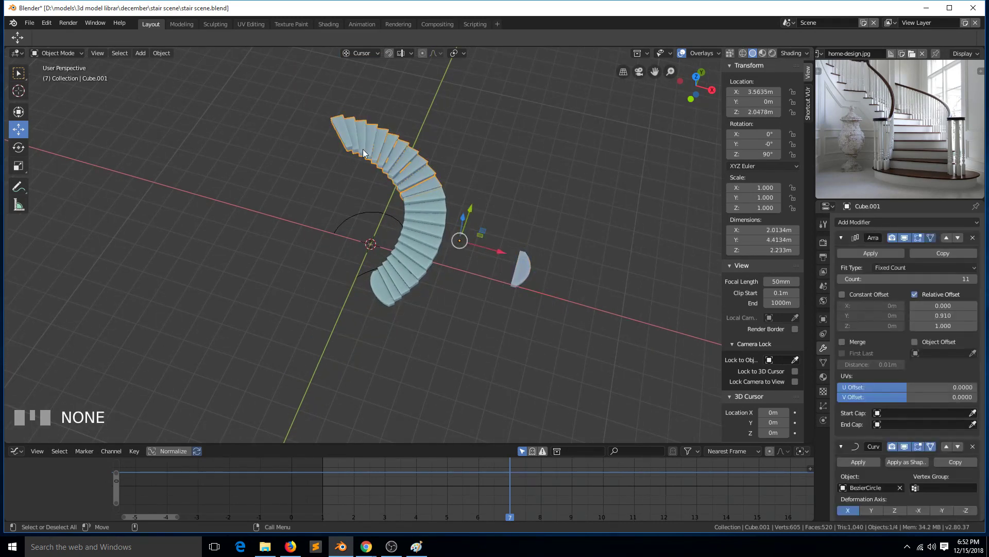
click(973, 424)
click(522, 274)
scroll(316, 187, up, 2)
middle_drag(315, 188, 238, 157)
Duplicate the rounded step about 2.05 m along Y in top view and mirror the copy on its local Y axis.
click(490, 405)
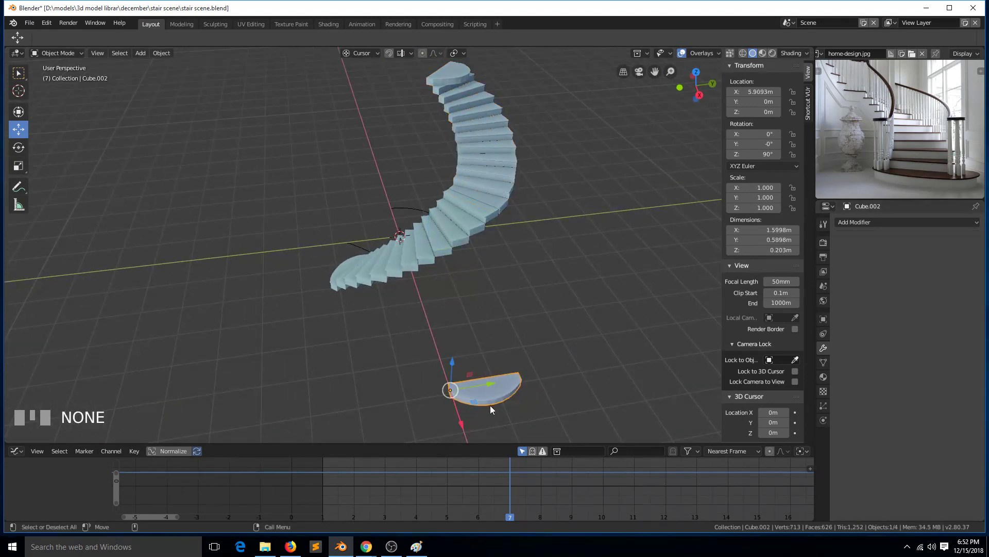
key(KP_7)
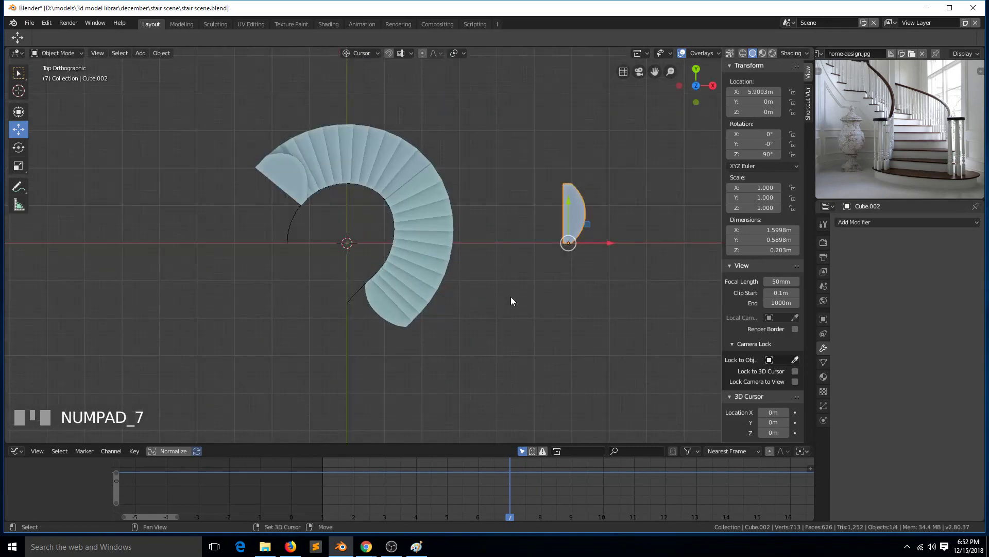
key(shift+d)
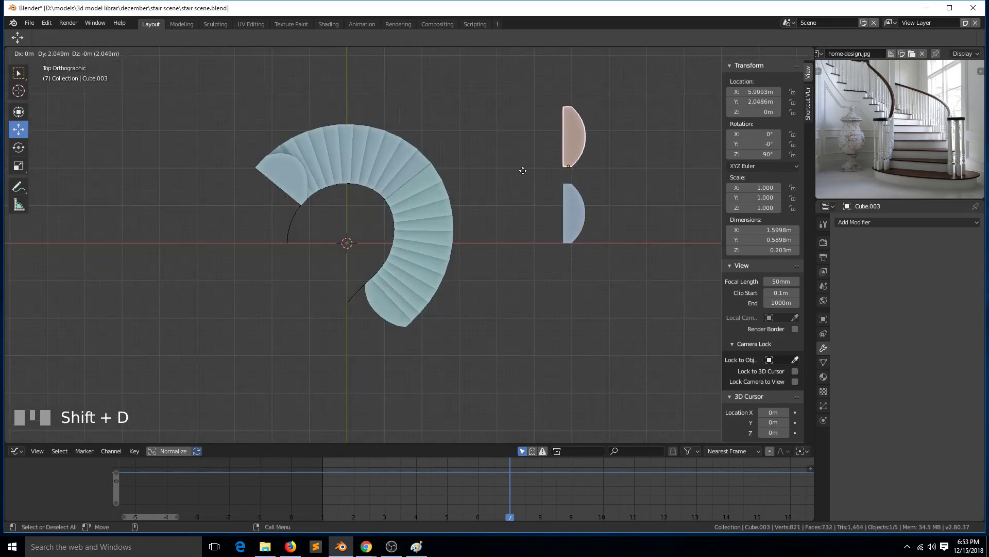
click(573, 184)
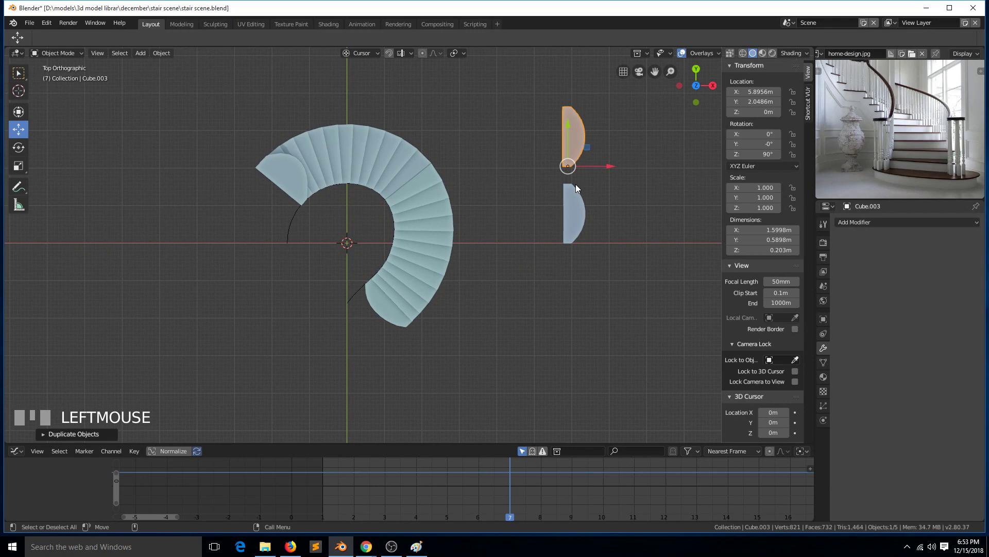
key(ctrl+m)
key(y)
click(580, 189)
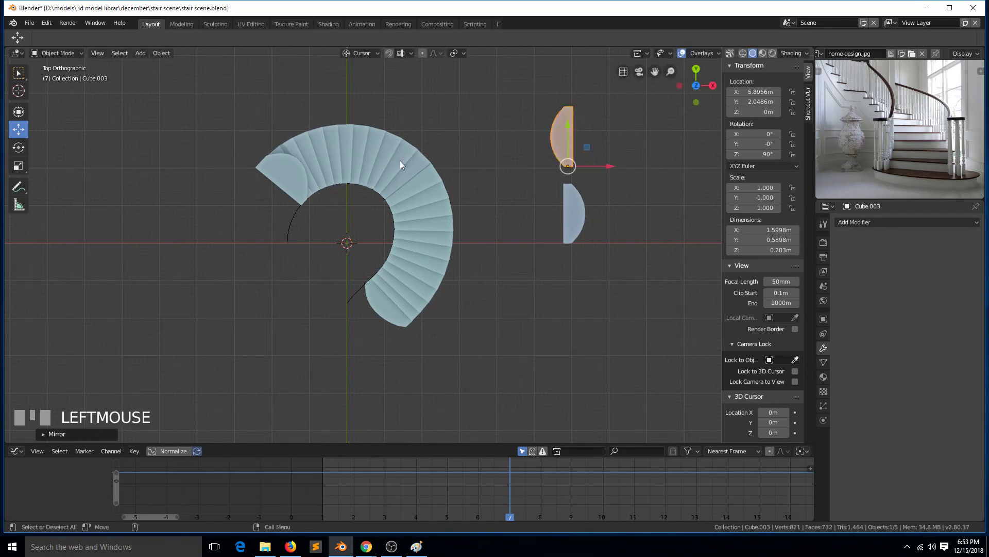
Replace the end cap of the upper flight's Array modifier with the mirrored copy, Cube.003.
click(307, 159)
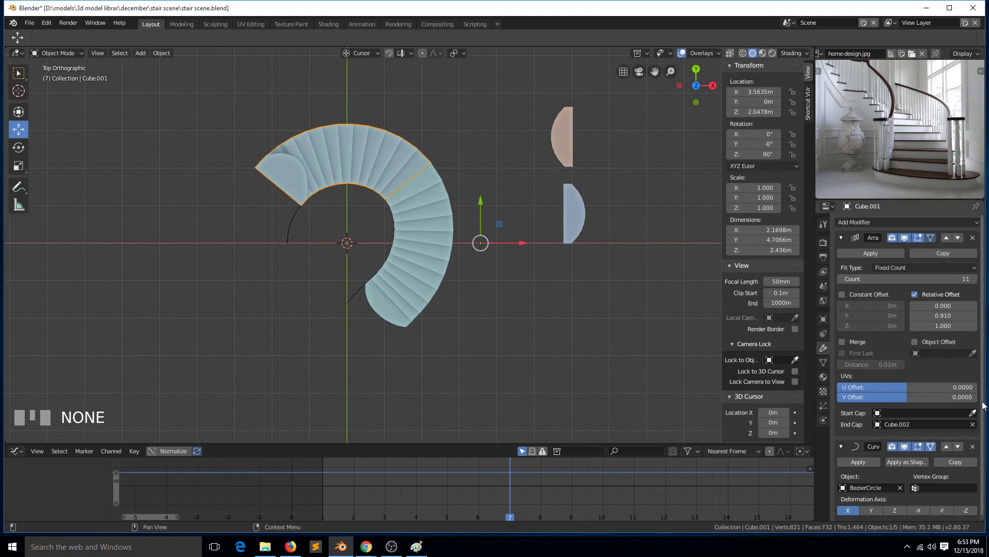
click(973, 354)
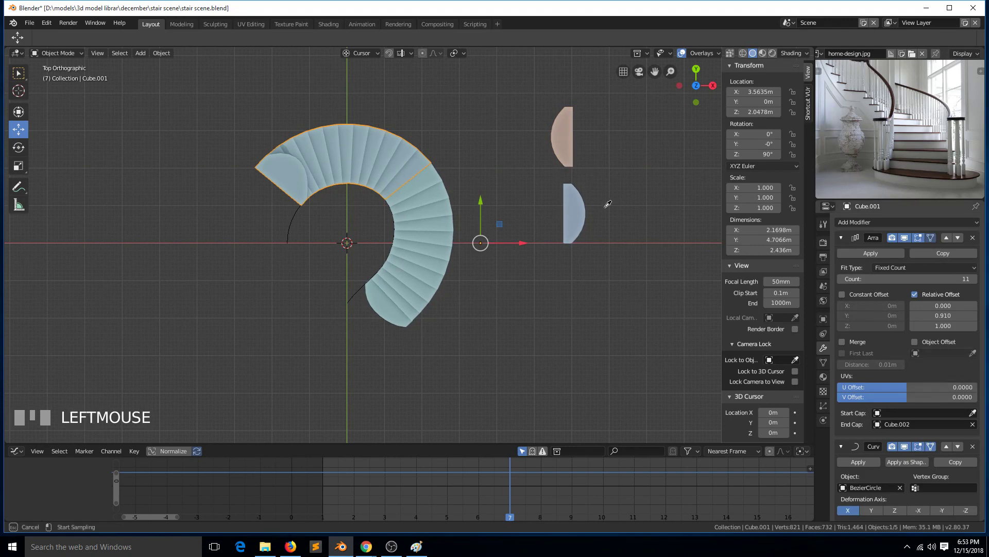
click(560, 148)
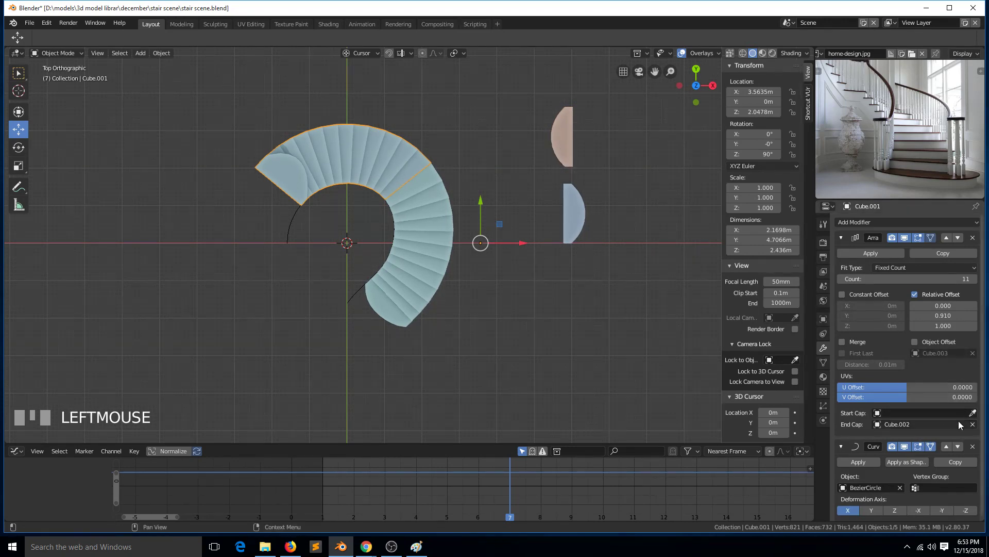
click(972, 424)
click(973, 425)
click(567, 137)
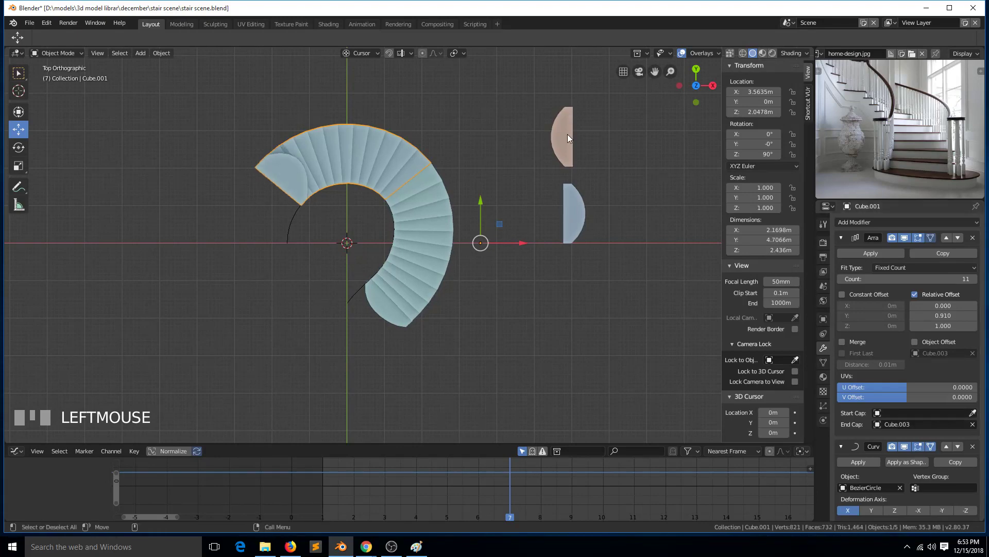
Try to shift the mirrored step's whole mesh by about 0.03 m along the global X axis in Edit Mode.
key(Tab)
key(Tab)
click(561, 162)
key(Tab)
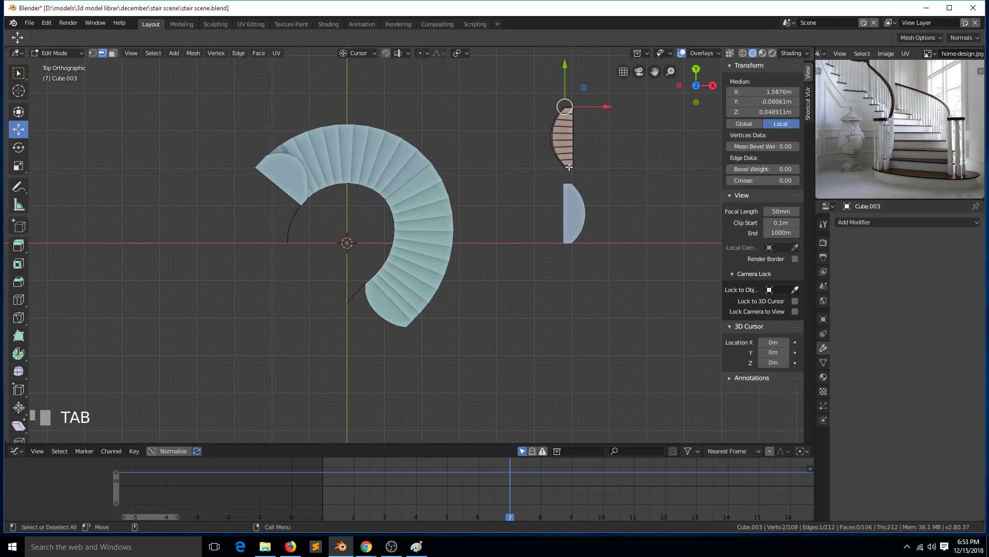
key(Tab)
key(Tab)
key(a)
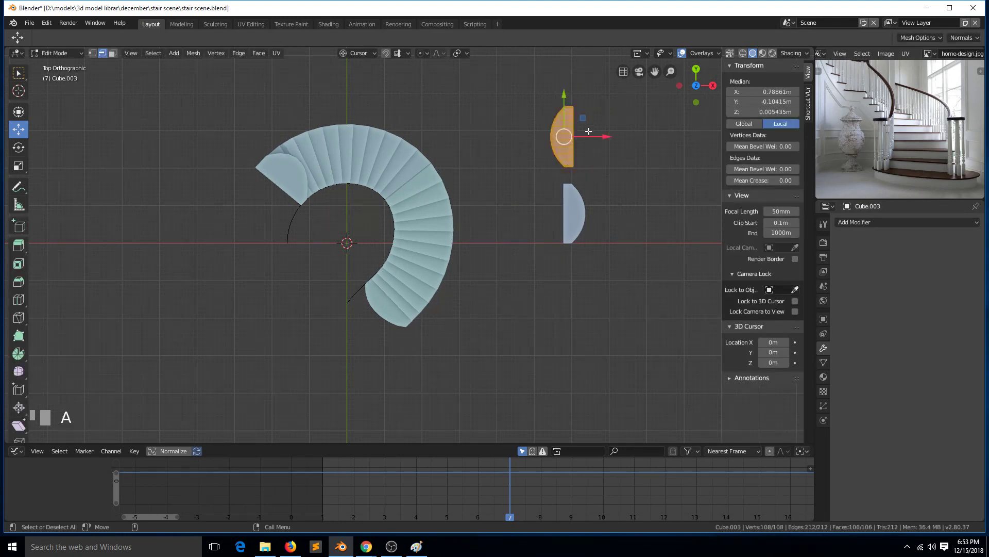
drag(590, 136, 598, 137)
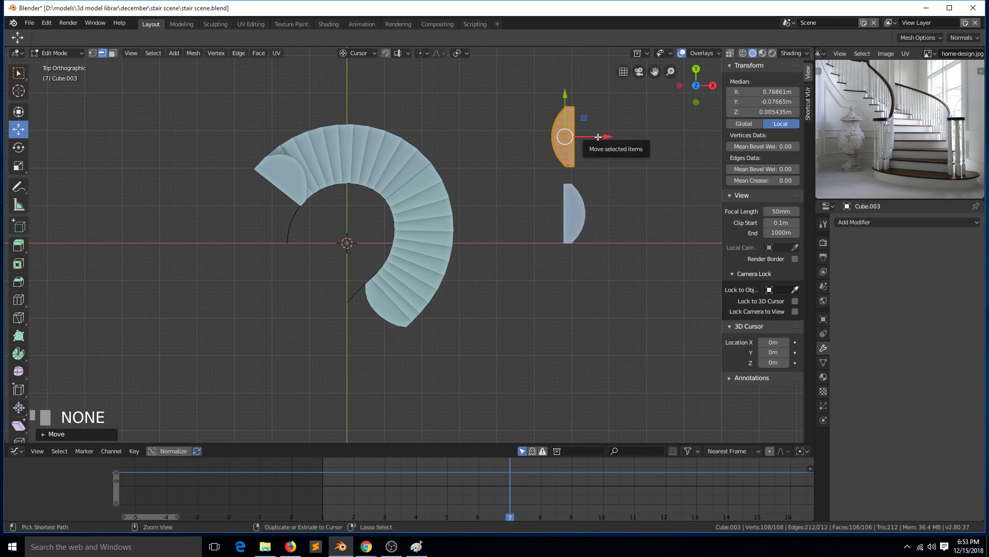
key(Tab)
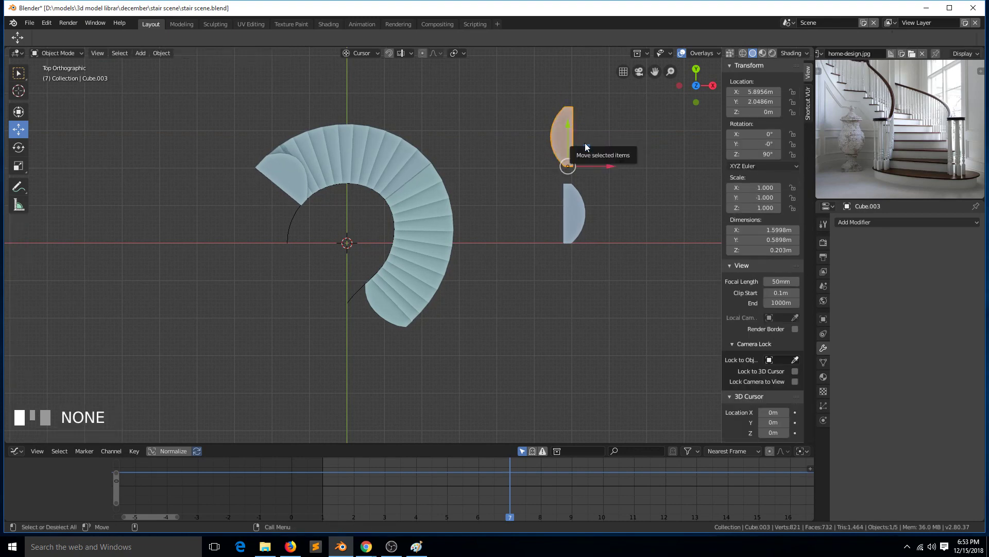
Try to apply the mirrored step's rotation and scale.
key(ctrl+a)
click(585, 144)
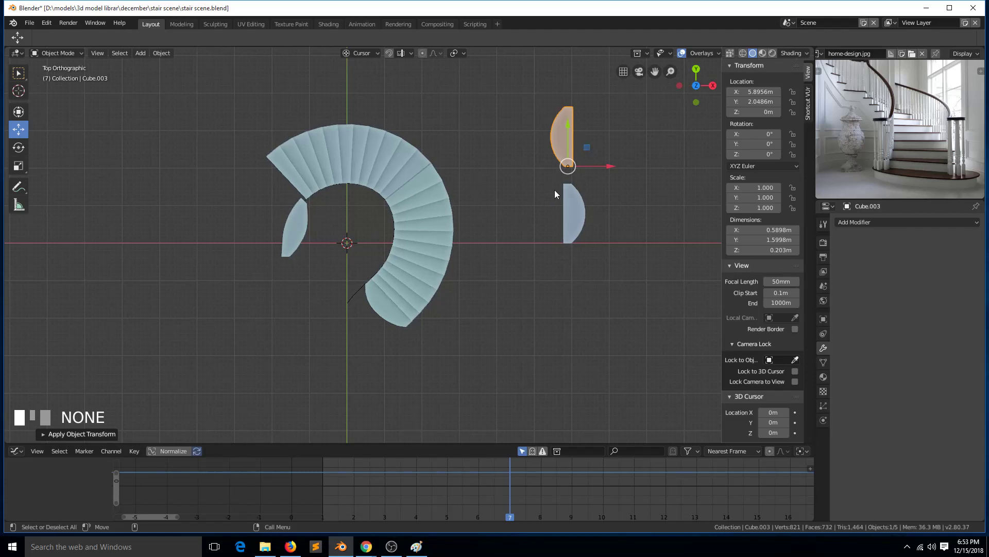
key(ctrl+z)
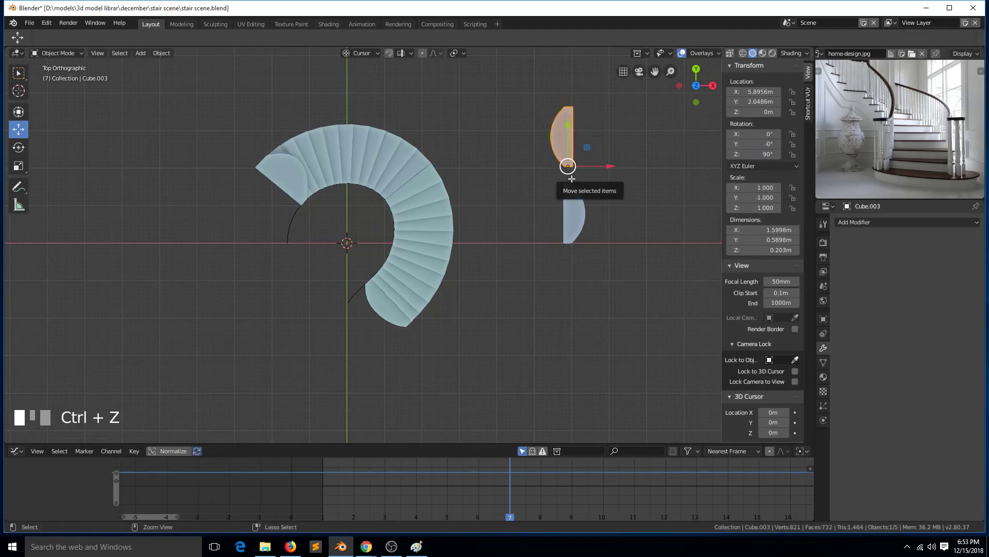
Rotate the mirrored step object by 90° in top view so its Z rotation is 0°.
key(r)
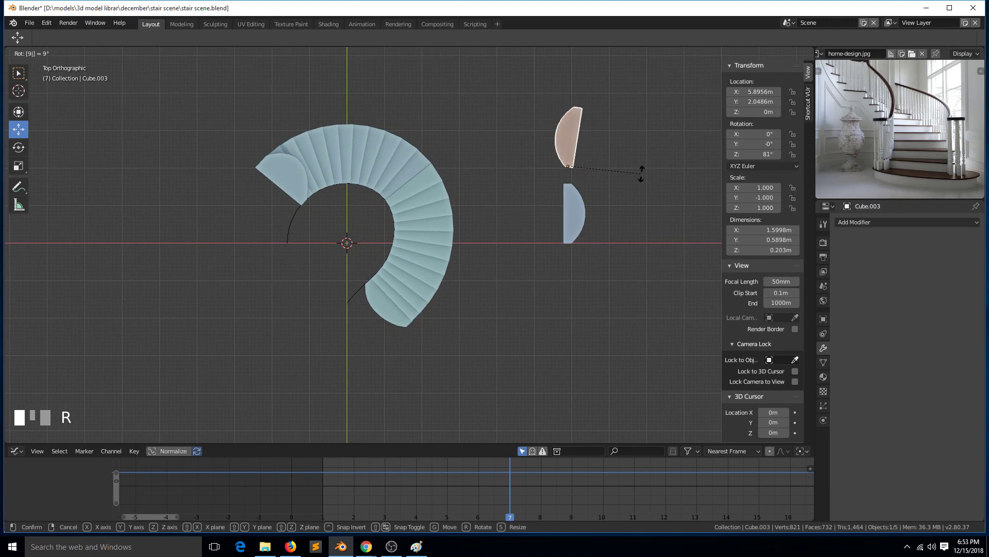
click(641, 174)
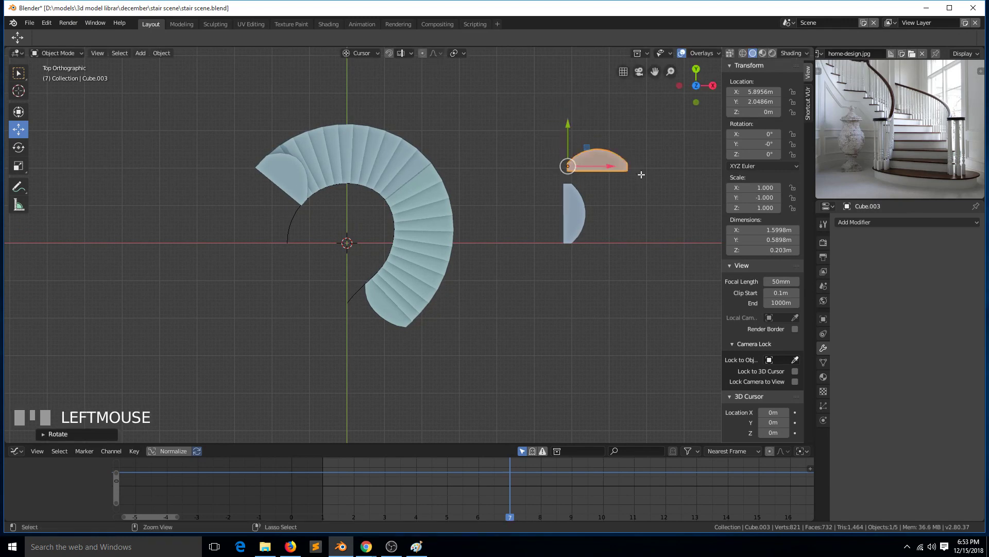
key(Tab)
key(Tab)
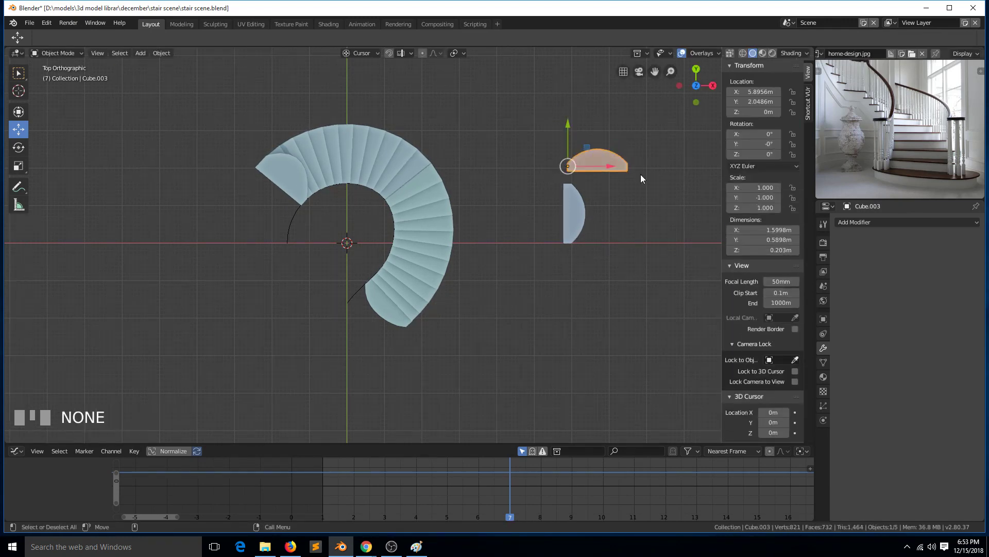
Rotate the mirrored step's whole mesh by 90° twice in Edit Mode to turn its curved side the opposite way.
key(Tab)
key(r)
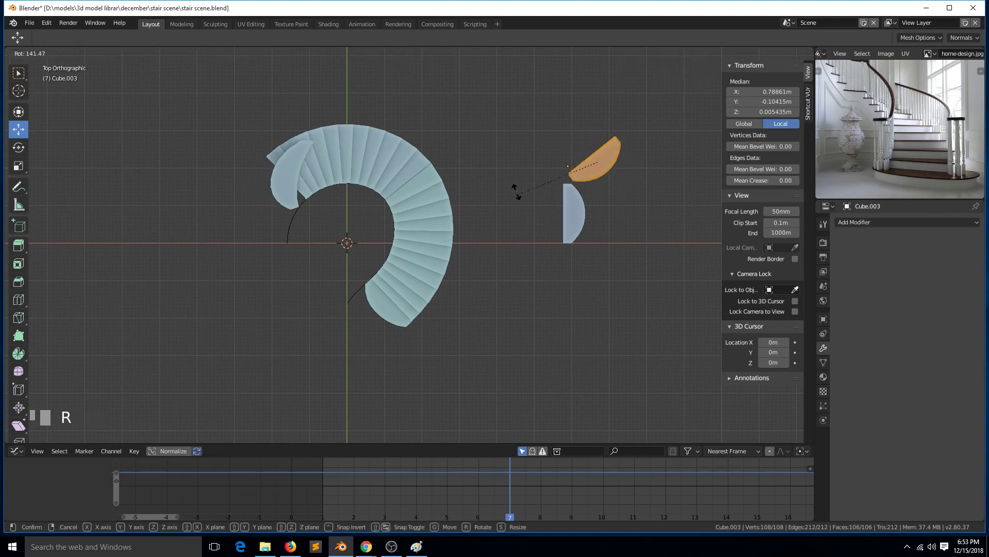
right_click(523, 183)
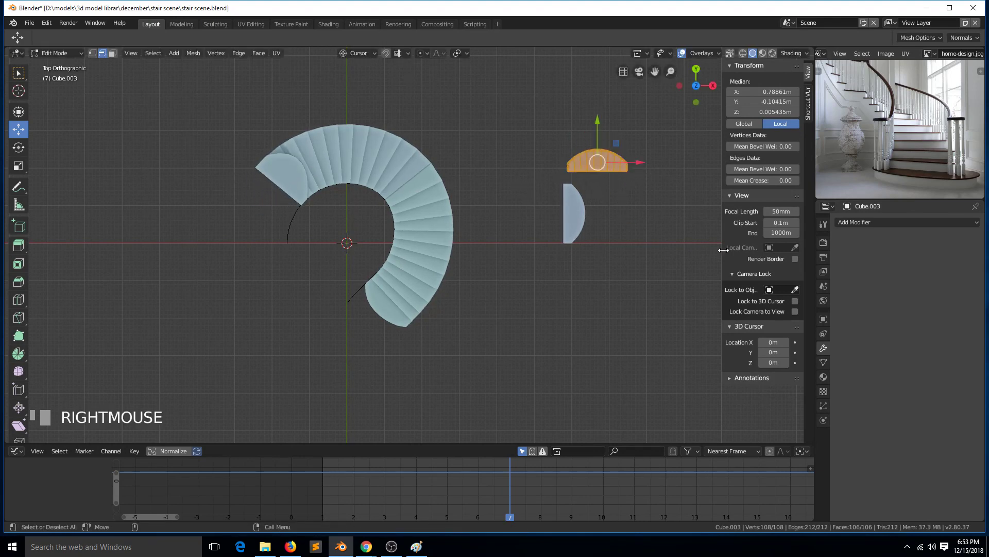
text(r90)
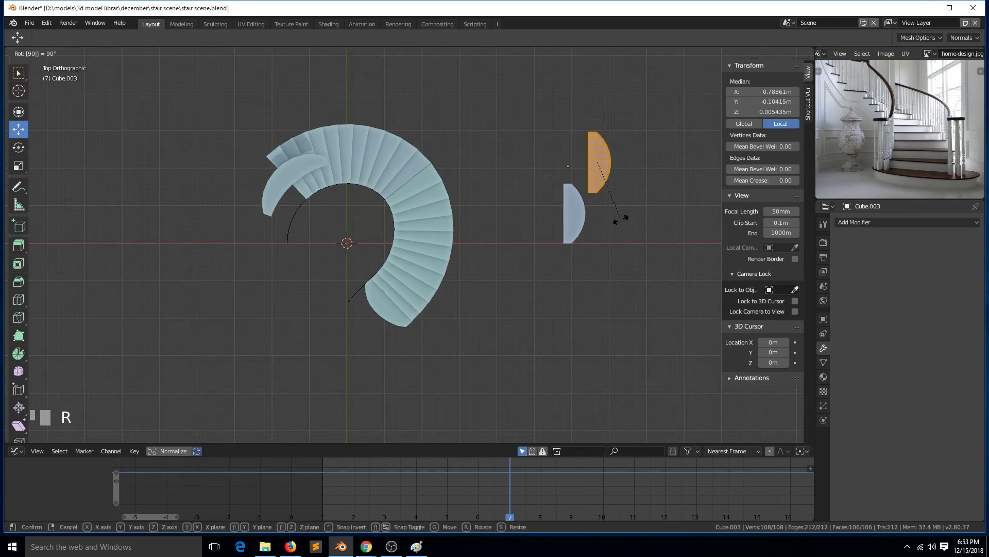
click(621, 220)
text(r90)
click(621, 220)
Examine the turned mirrored step up close and how it caps the upper flight of the staircase.
key(grave)
middle_drag(376, 178, 277, 139)
key(KP_Decimal)
scroll(275, 135, down, 11)
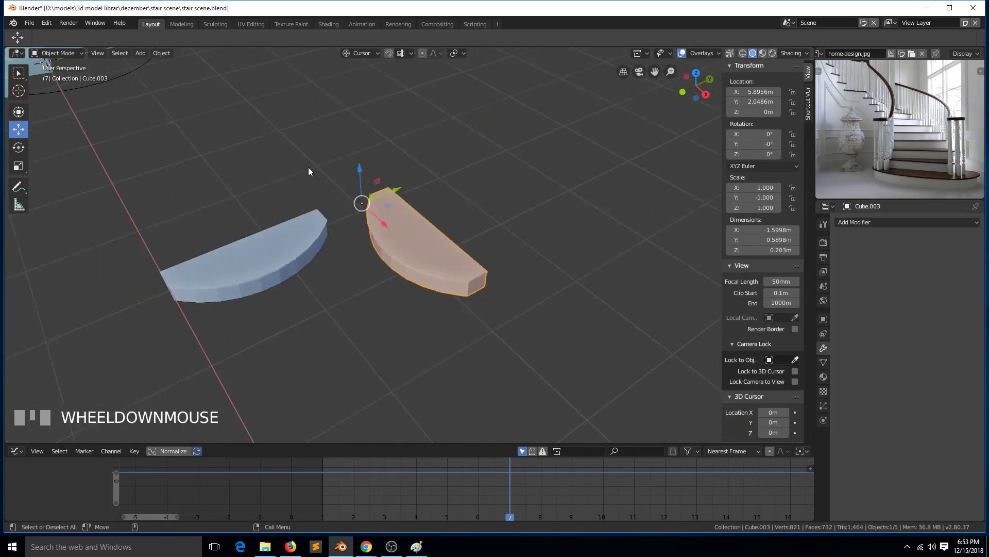
key(grave)
middle_drag(324, 209, 268, 88)
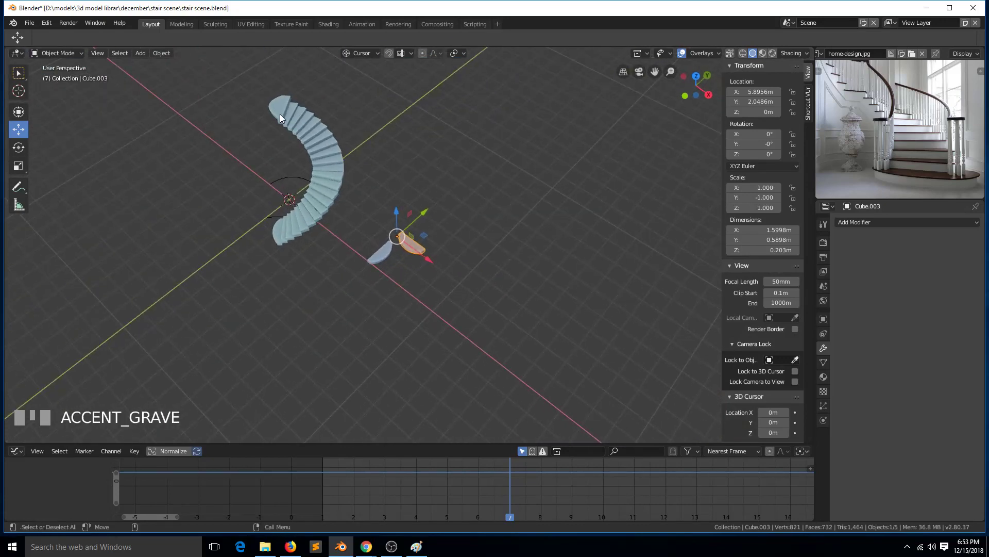
click(299, 123)
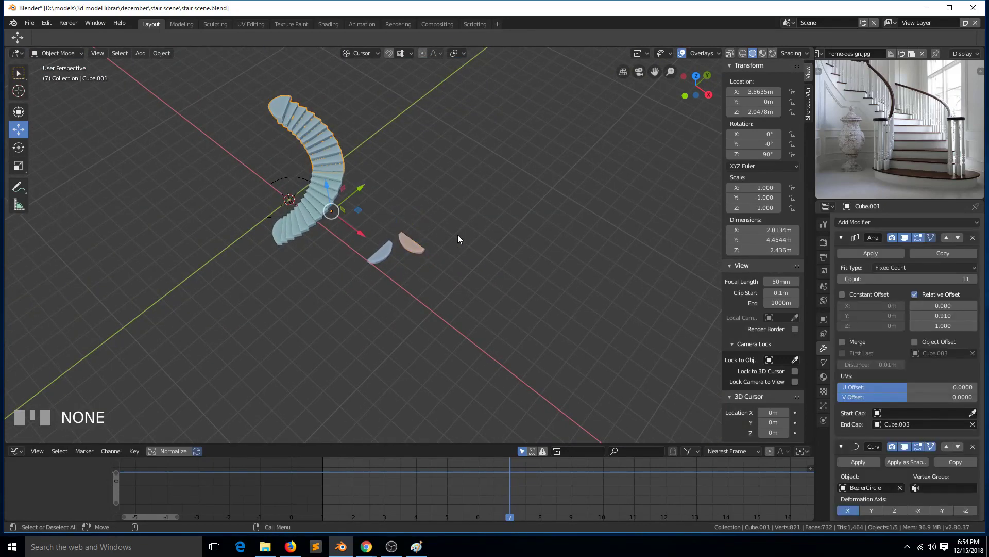
click(406, 243)
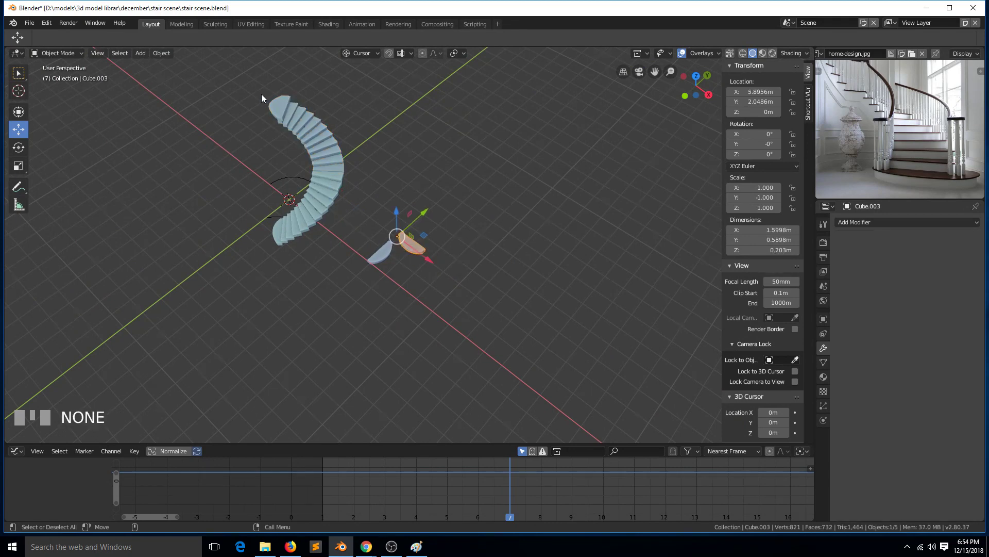
key(grave)
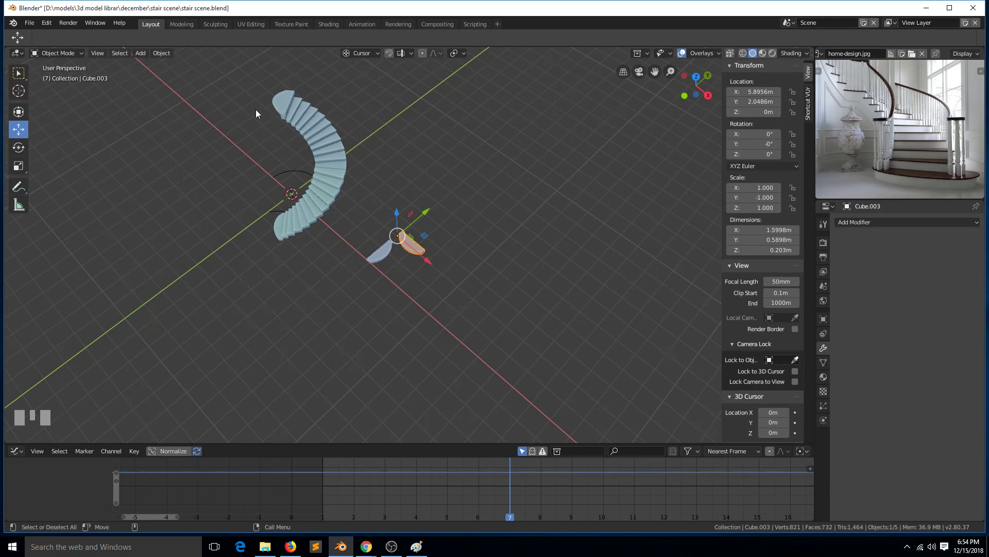
Clear the mirrored step from the end cap of the upper flight's Array modifier.
click(367, 148)
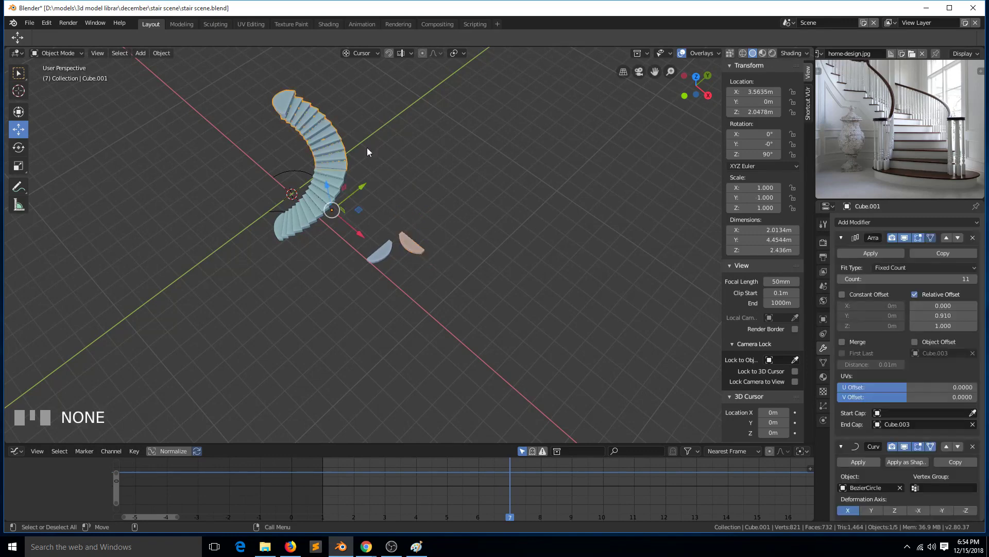
click(974, 425)
click(973, 424)
click(418, 252)
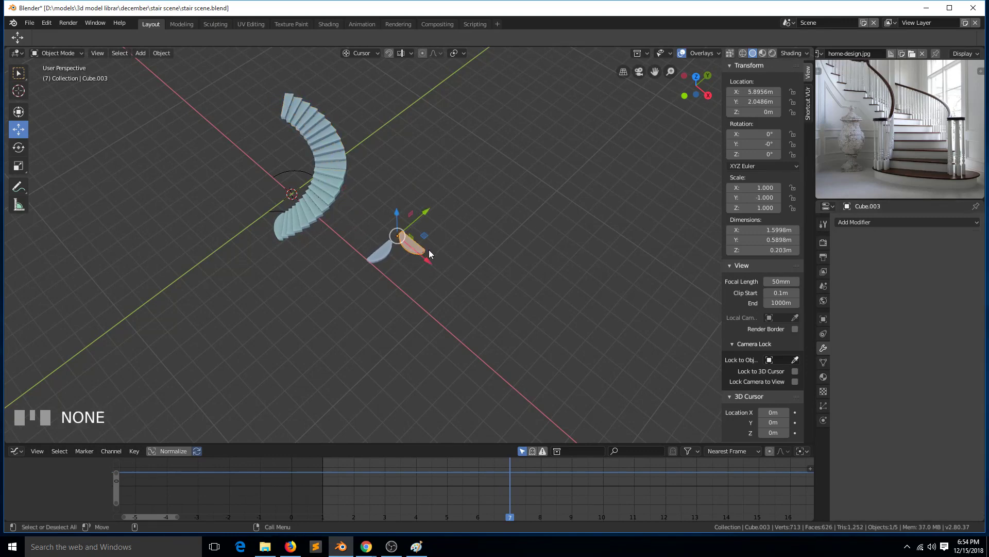
Delete the mirrored rounded step object and save the file.
key(x)
click(395, 255)
key(ctrl+s)
Check the lower flight, the upper flight and the separate rounded step one by one, and save the file.
middle_drag(336, 257, 439, 200)
scroll(360, 336, up, 3)
mouse_move(360, 336)
middle_down()
mouse_move(353, 307)
mouse_move(327, 326)
mouse_move(360, 332)
middle_up()
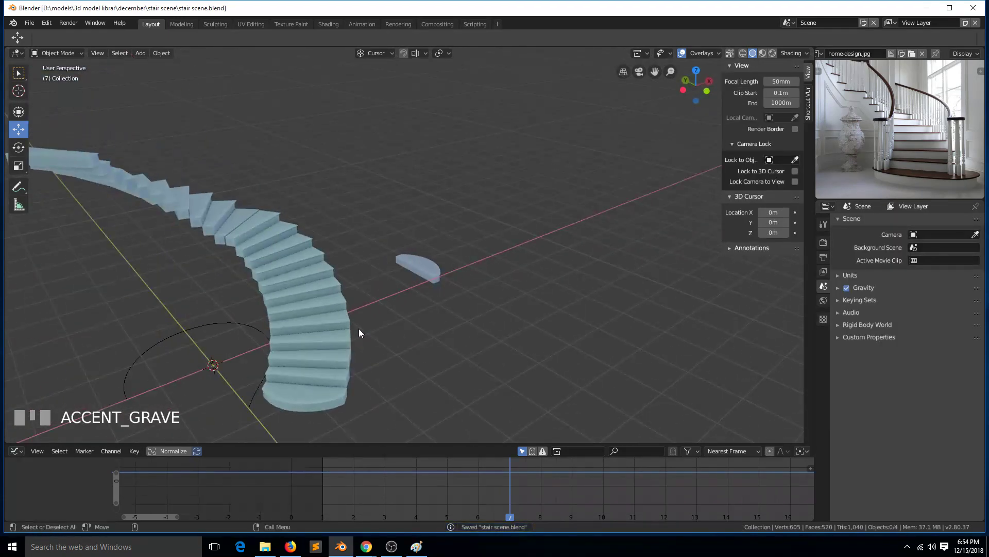
click(330, 316)
click(217, 207)
key(alt+a)
click(414, 260)
click(292, 284)
key(alt+a)
click(318, 290)
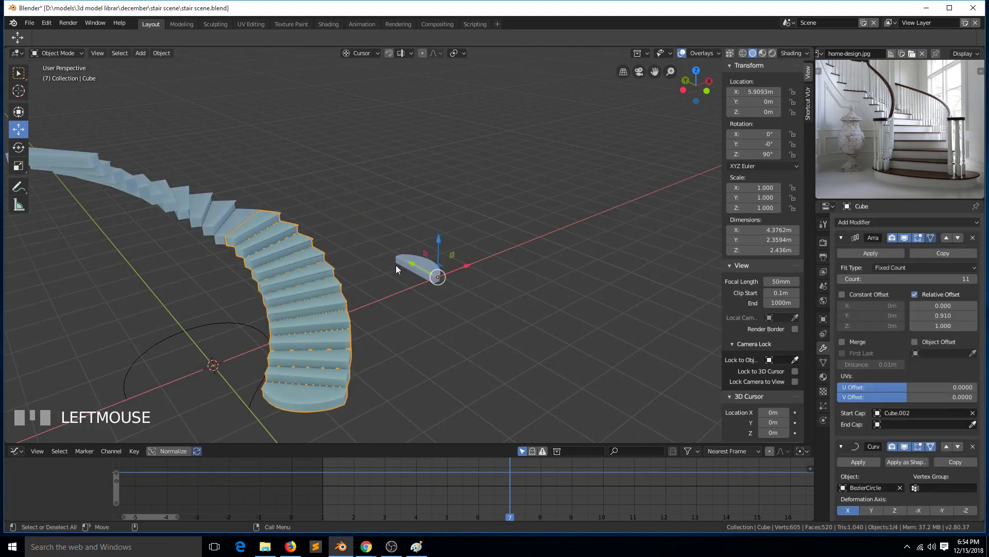
key(alt+a)
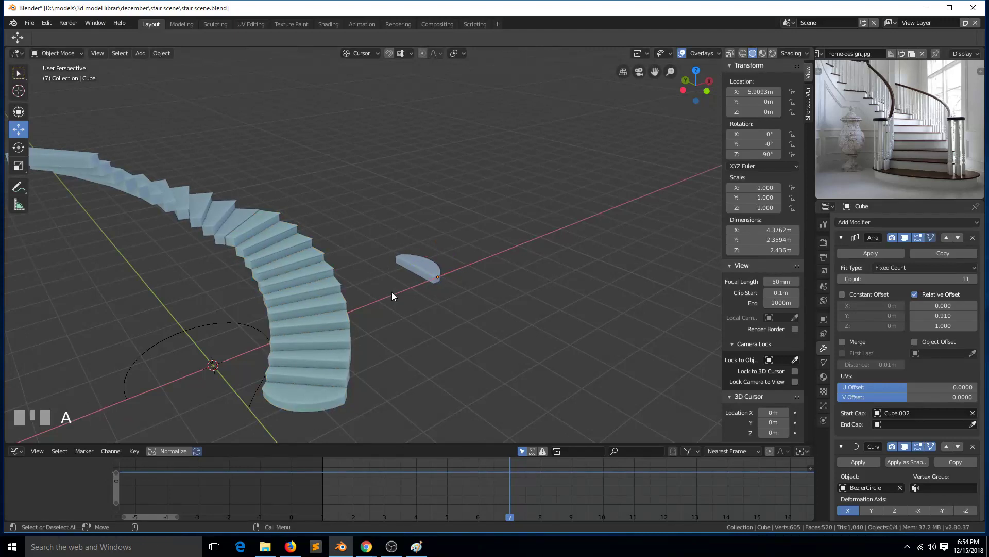
click(293, 376)
click(390, 260)
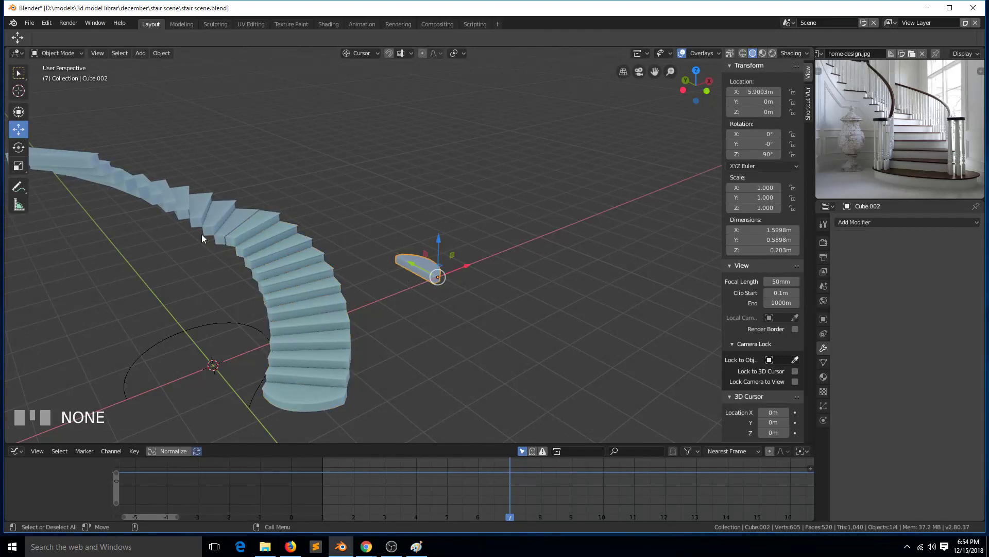
key(alt+a)
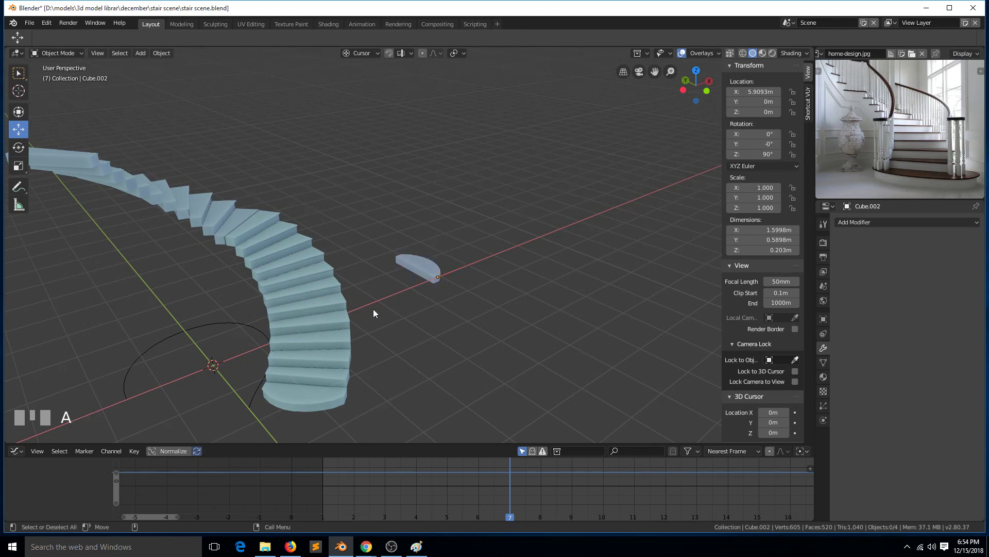
key(ctrl+s)
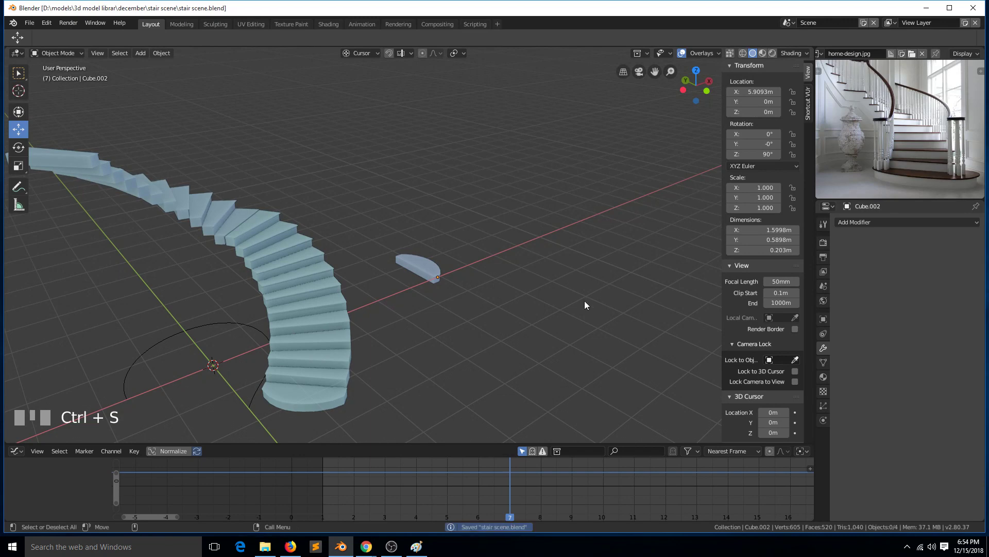
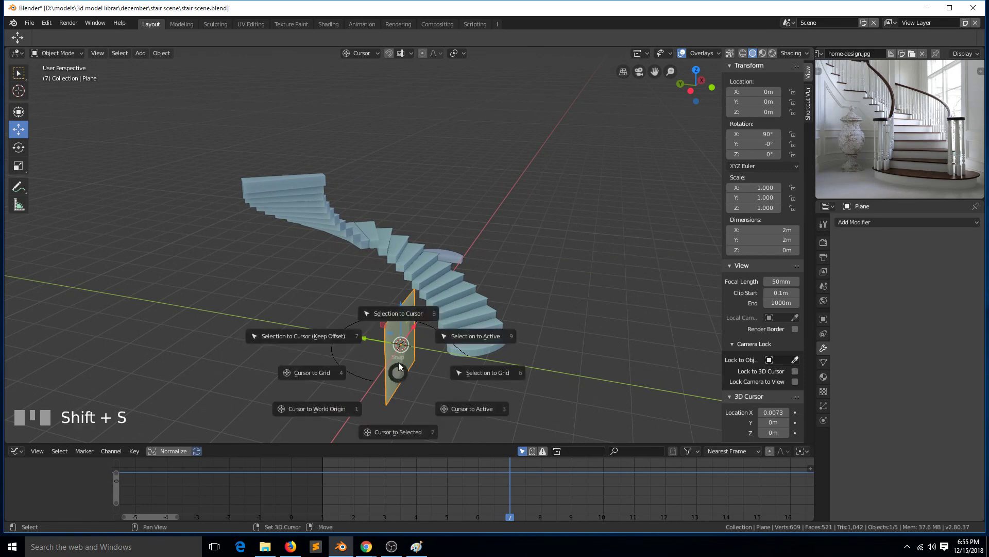
Snap the upright plane to the 3D cursor and give it a Curve modifier that follows the BezierCircle.
click(395, 313)
middle_drag(480, 351, 443, 388)
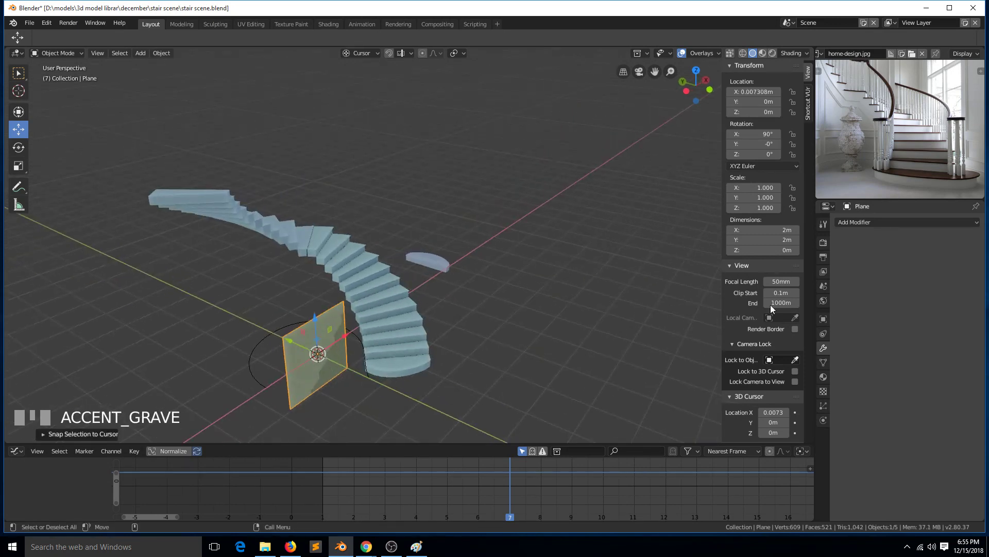
click(907, 222)
click(852, 269)
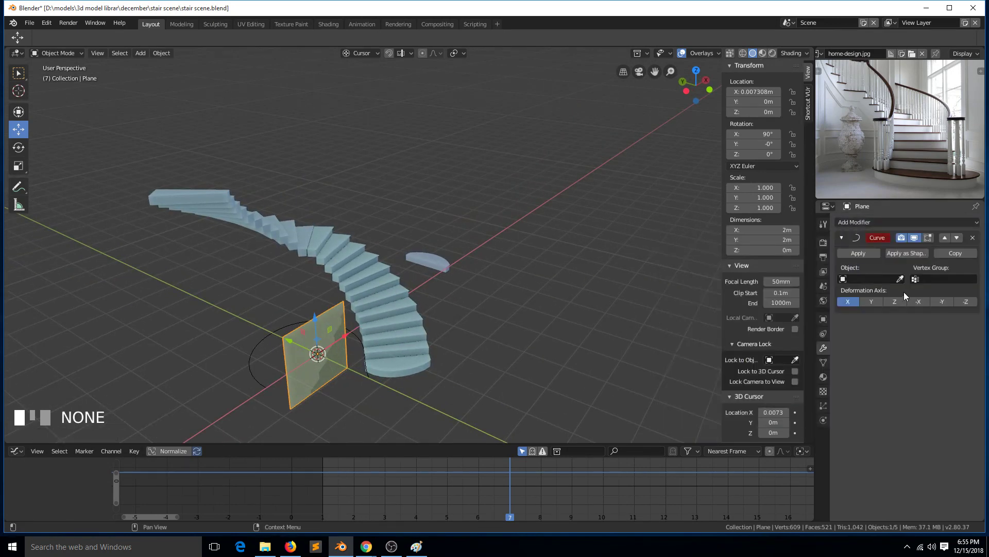
click(900, 278)
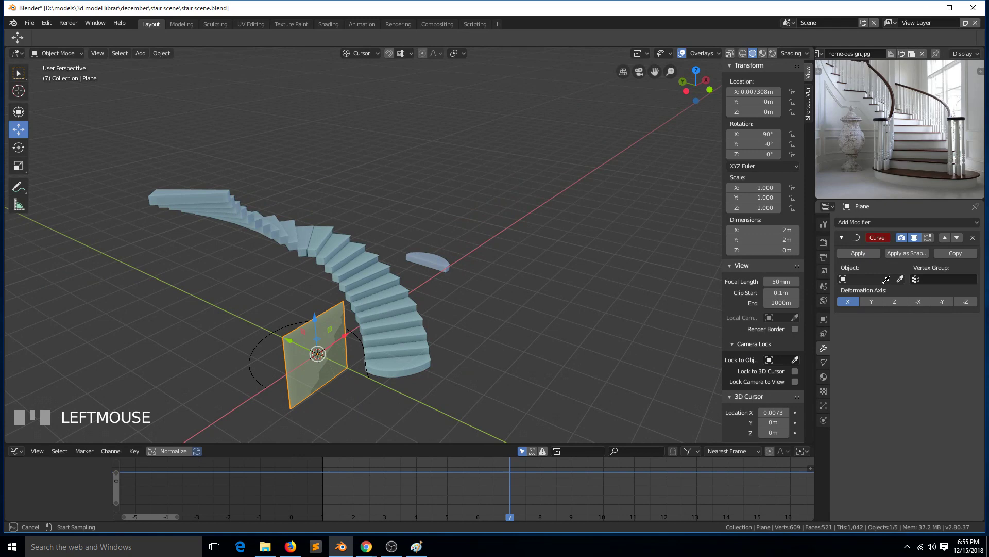
click(252, 364)
key(grave)
middle_drag(334, 376, 336, 364)
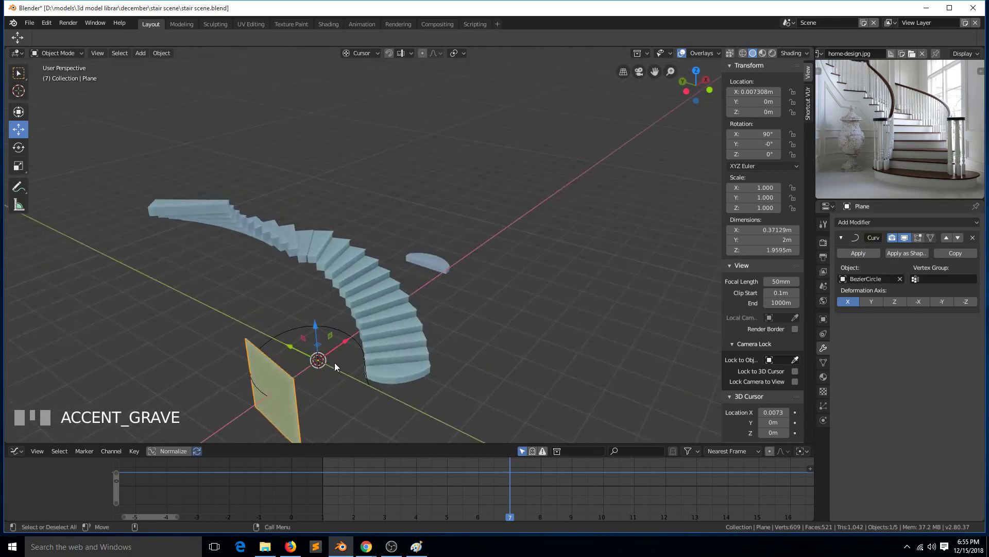
Move the plane along the X axis to an X location of about 5.84 m.
drag(345, 350, 513, 305)
key(Tab)
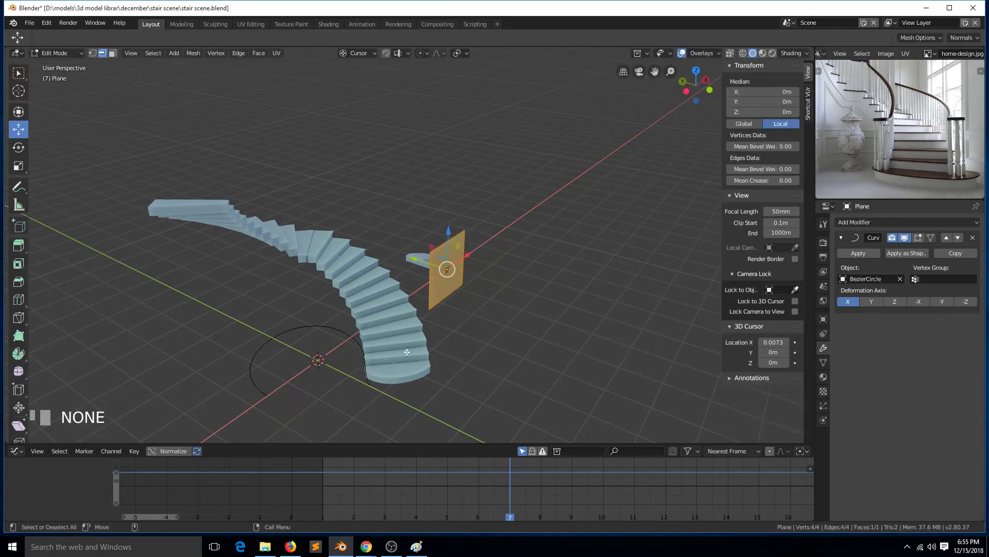
key(Tab)
key(s)
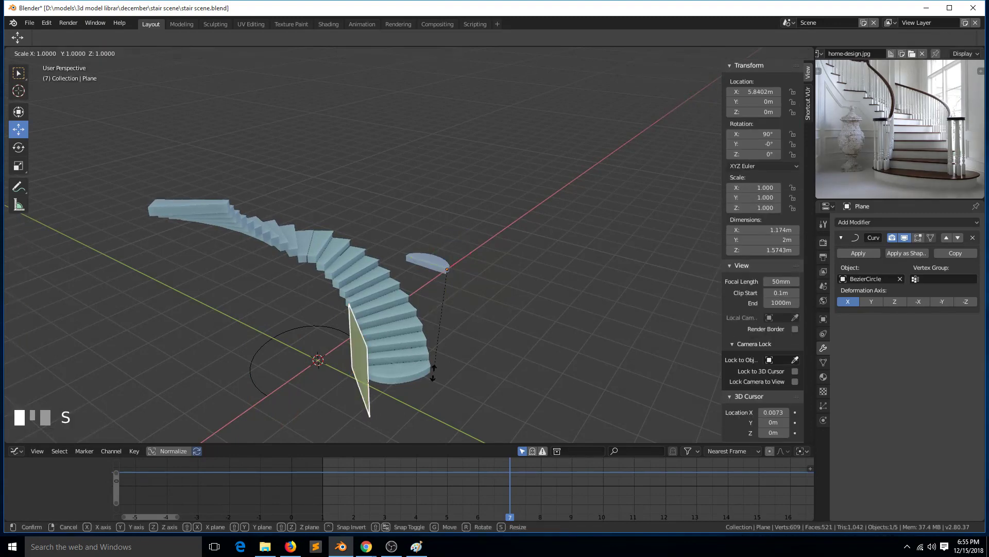
key(x)
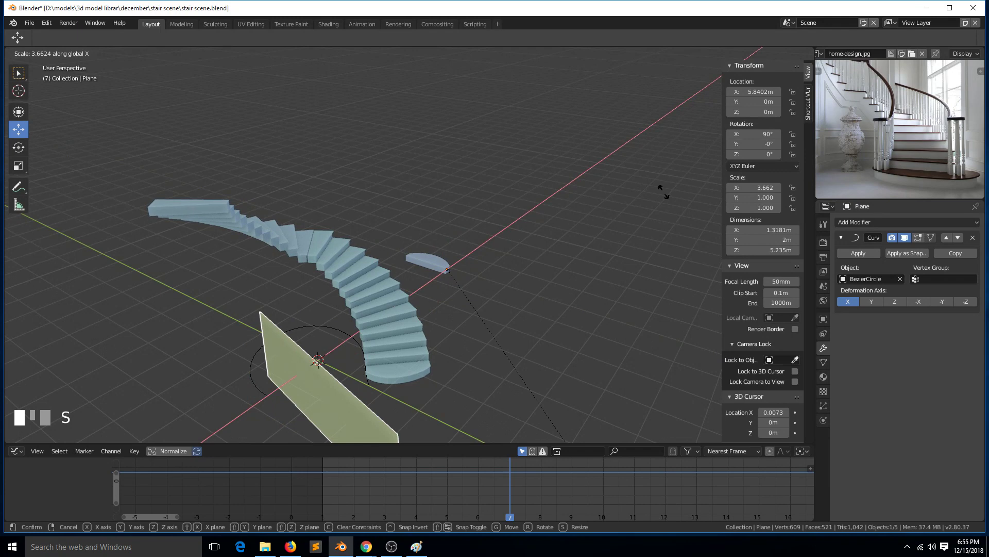
key(y)
click(11, 241)
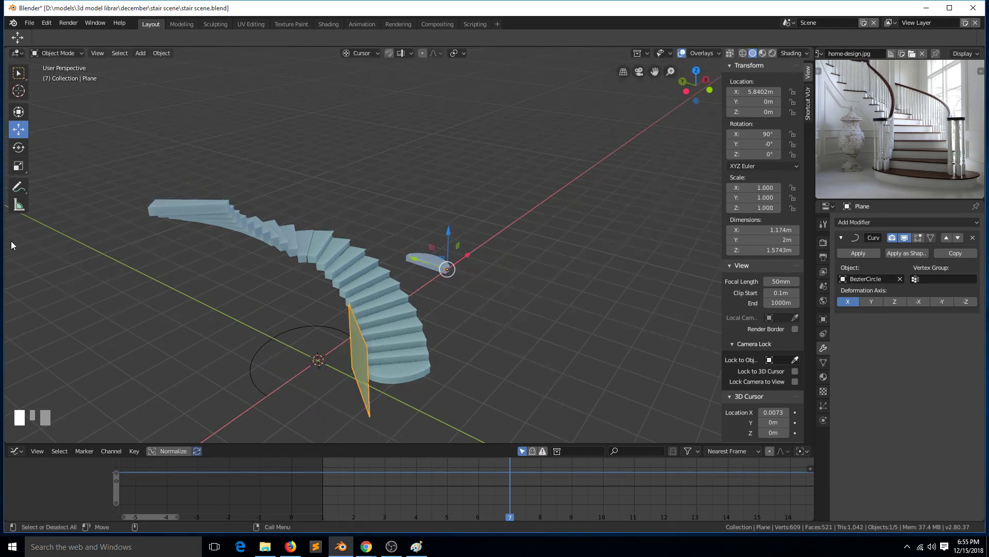
Stretch the plane's mesh along the X axis in Edit Mode to make it a long panel.
key(Tab)
key(s)
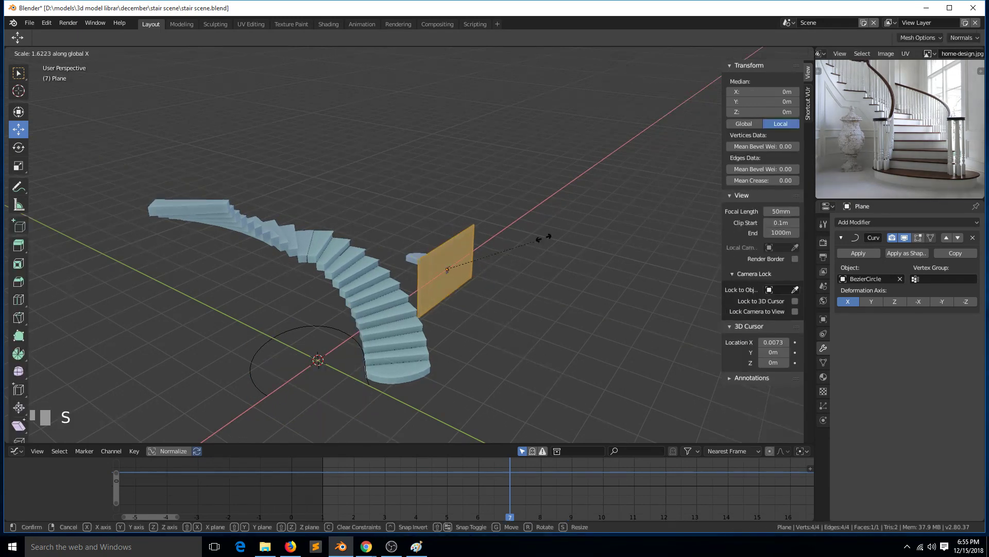
click(638, 185)
key(Tab)
scroll(560, 228, down, 5)
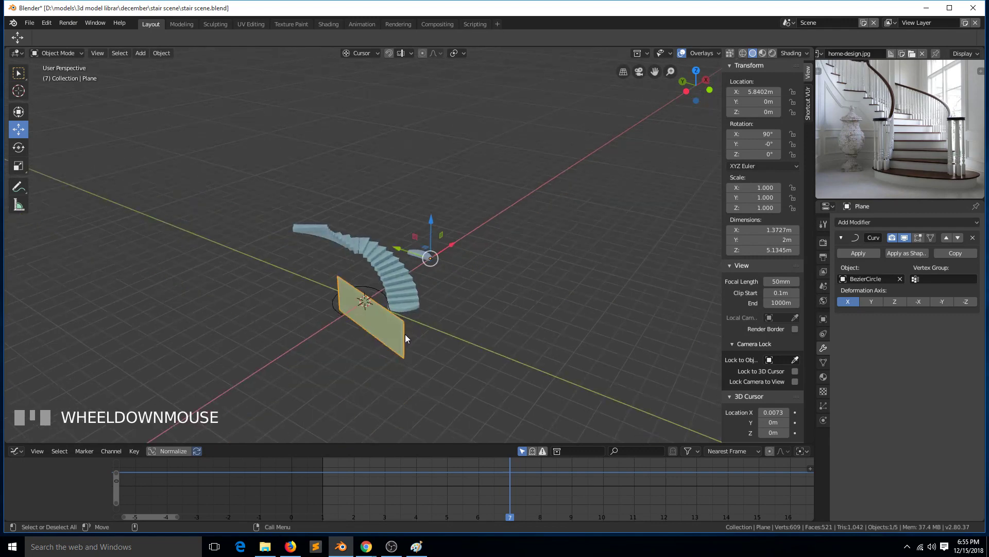
scroll(395, 342, up, 3)
Add six evenly spaced vertical loop cuts across the plane's length so it can bend along the curve.
key(Tab)
scroll(449, 279, up, 3)
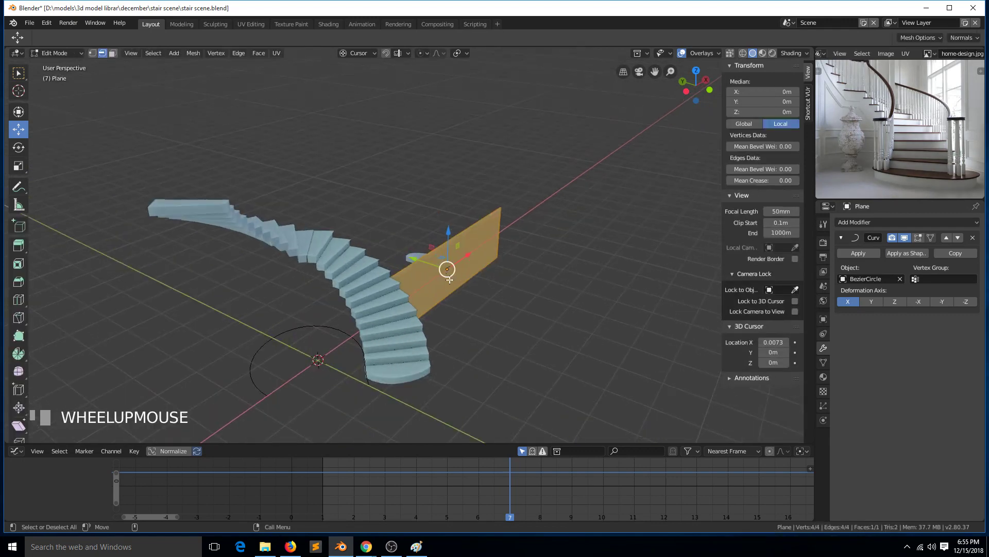
key(grave)
key(ctrl+r)
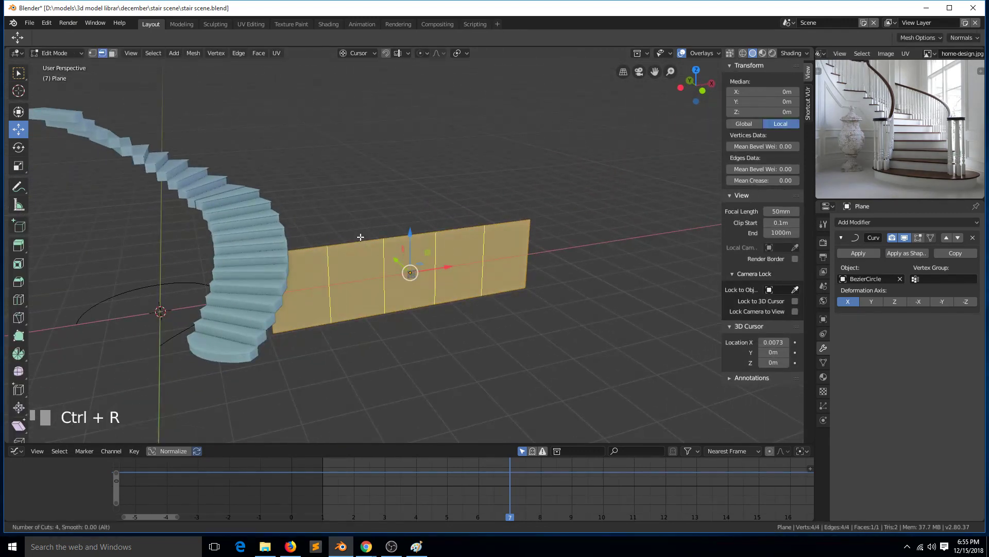
scroll(361, 237, up, 2)
click(361, 236)
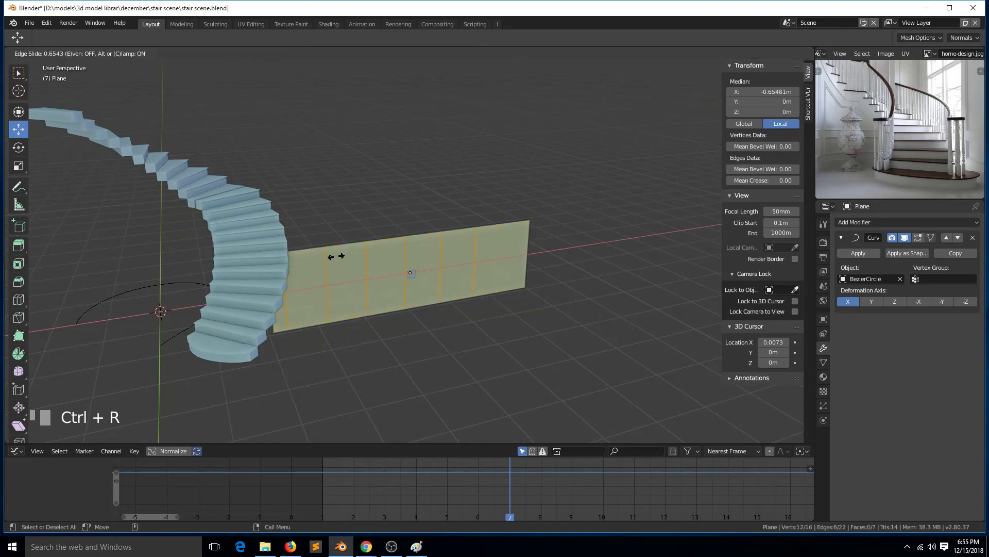
right_click(348, 252)
key(Tab)
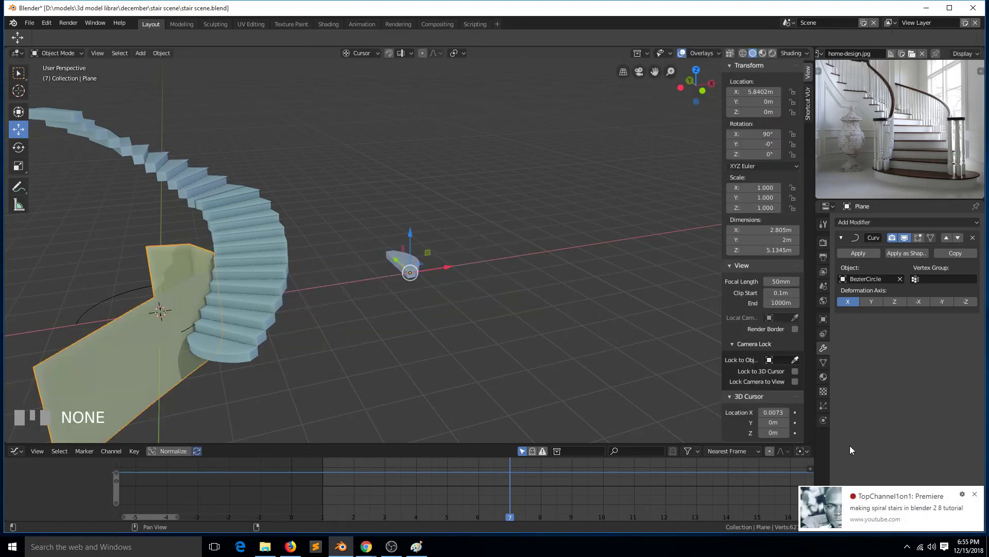
Dismiss the browser notification and examine the bent plane against the staircase in perspective and top views.
click(961, 496)
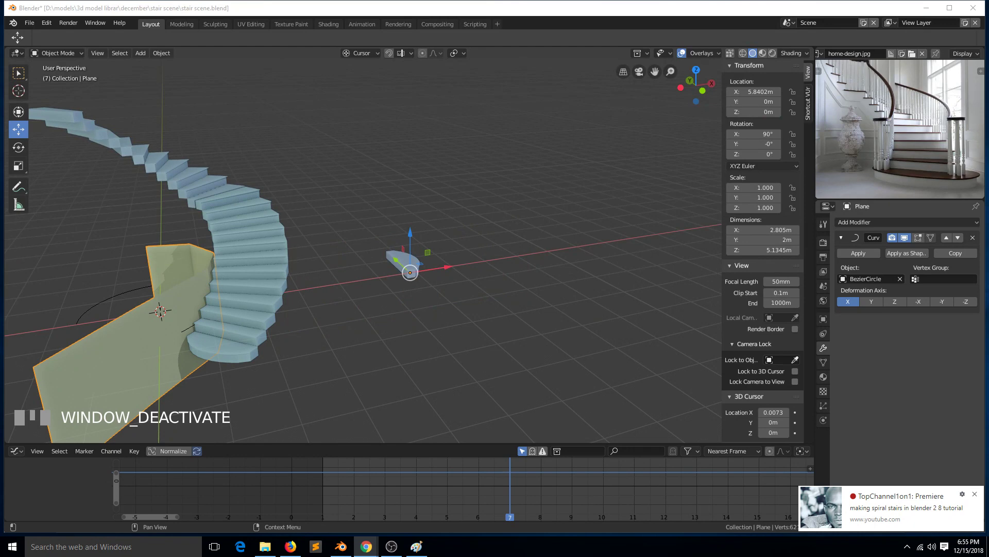
click(973, 493)
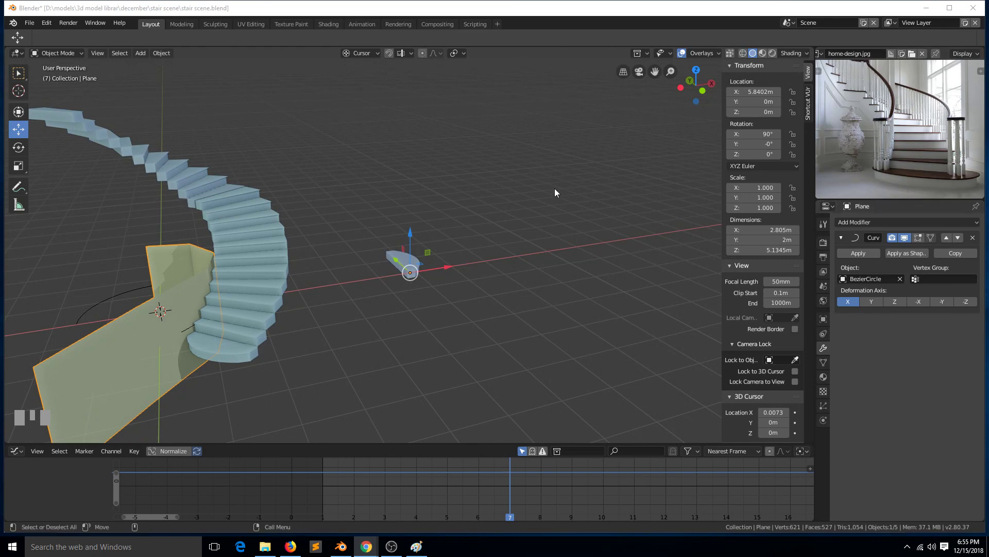
scroll(479, 204, down, 4)
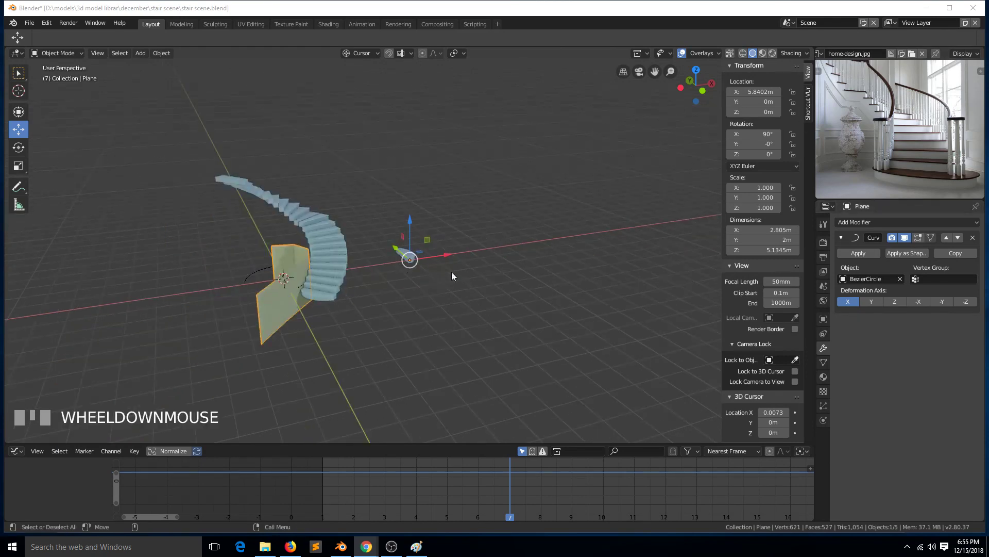
click(374, 299)
middle_drag(374, 298, 432, 300)
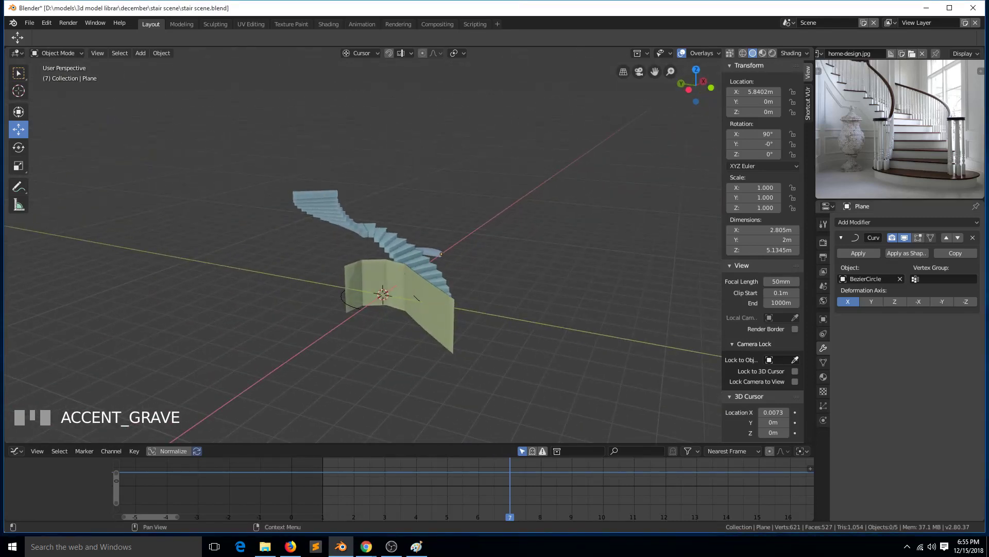
key(alt+Tab)
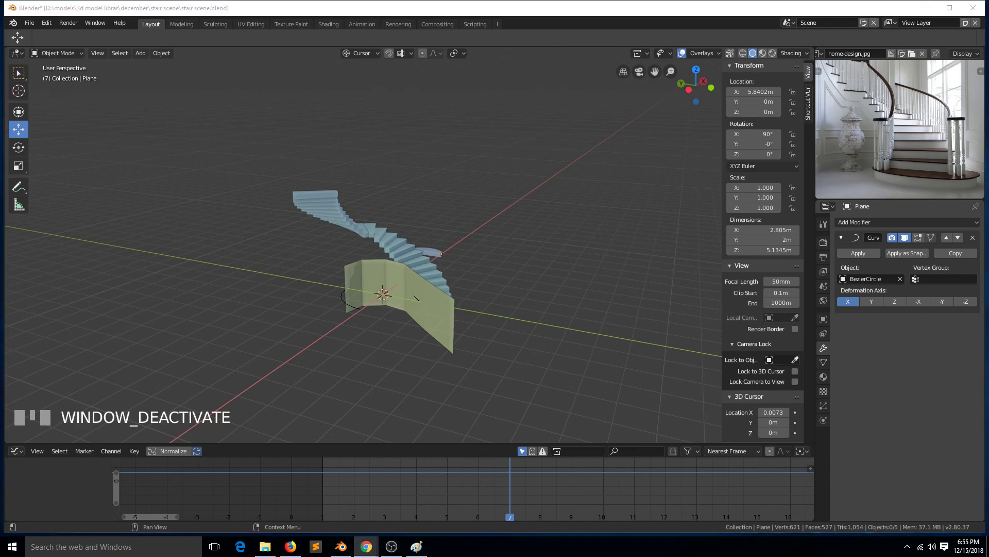
click(452, 251)
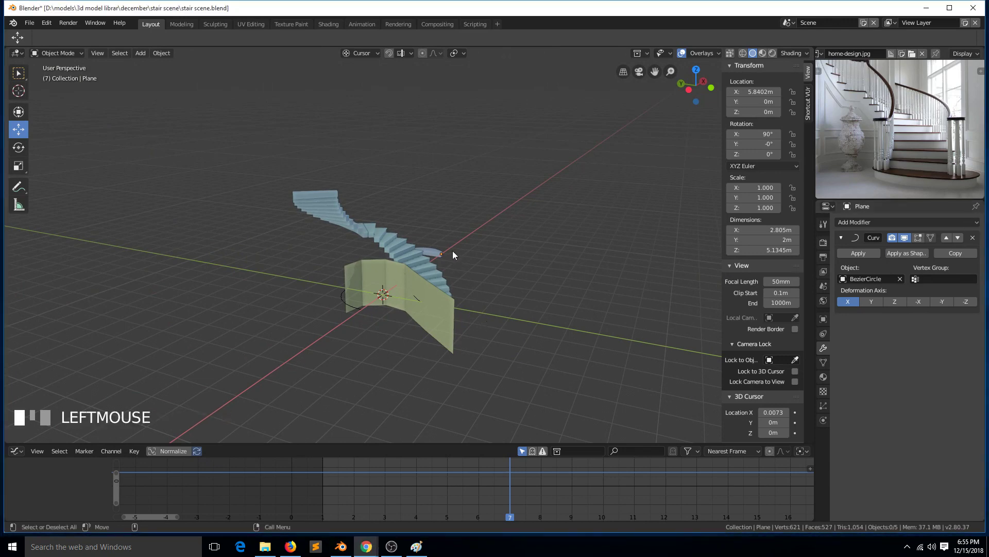
key(grave)
key(KP_7)
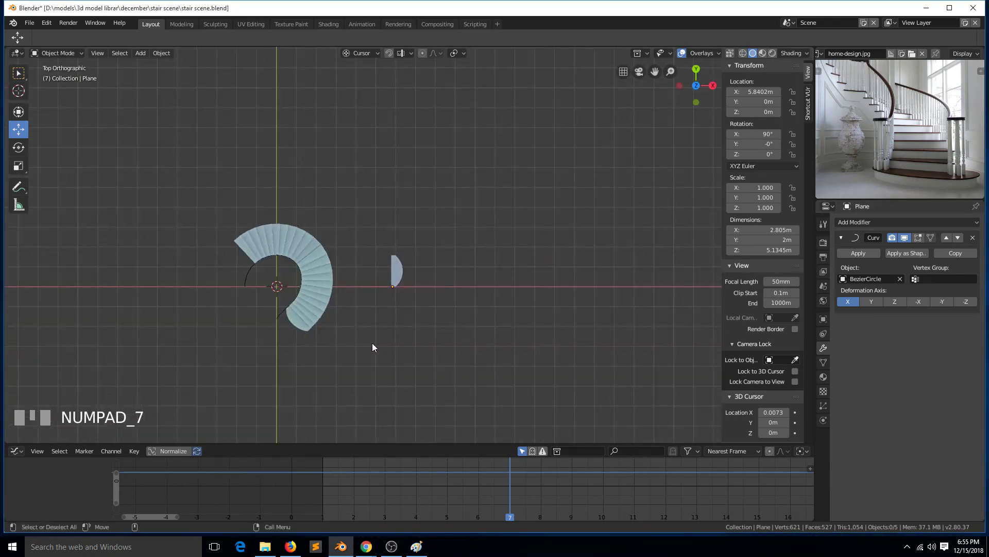
key(grave)
Move the bent plane along the X axis to an X location of about 3.68 m so it wraps around the circle.
click(478, 336)
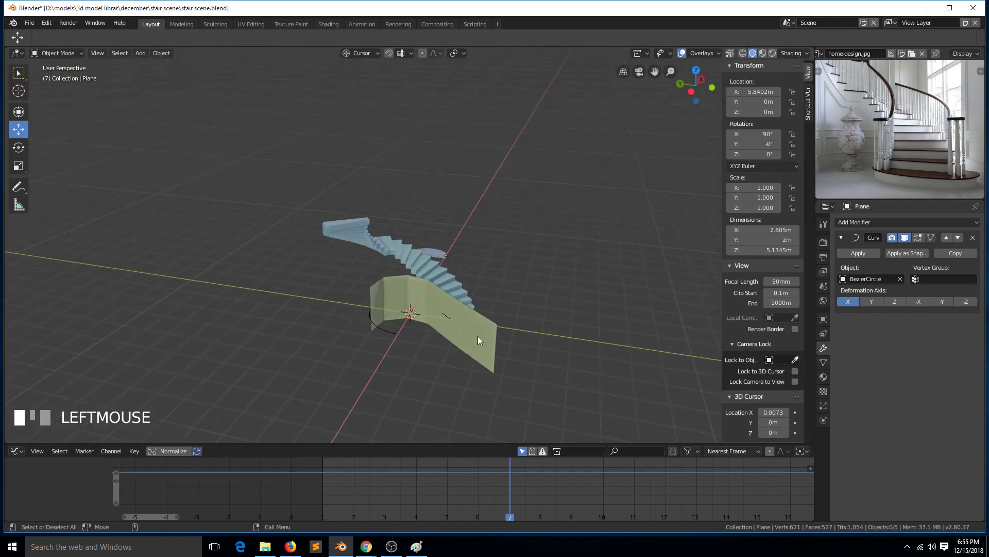
key(alt+Tab)
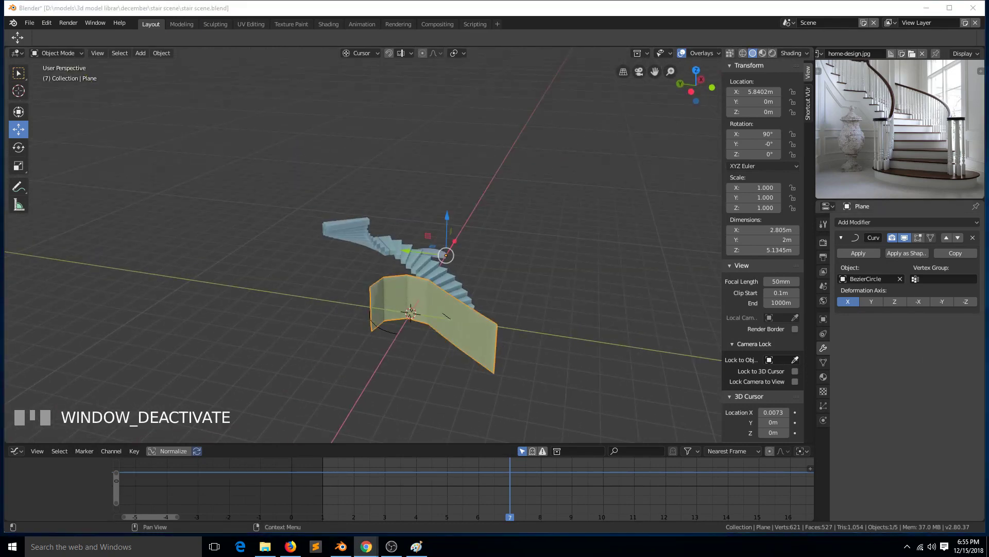
click(479, 350)
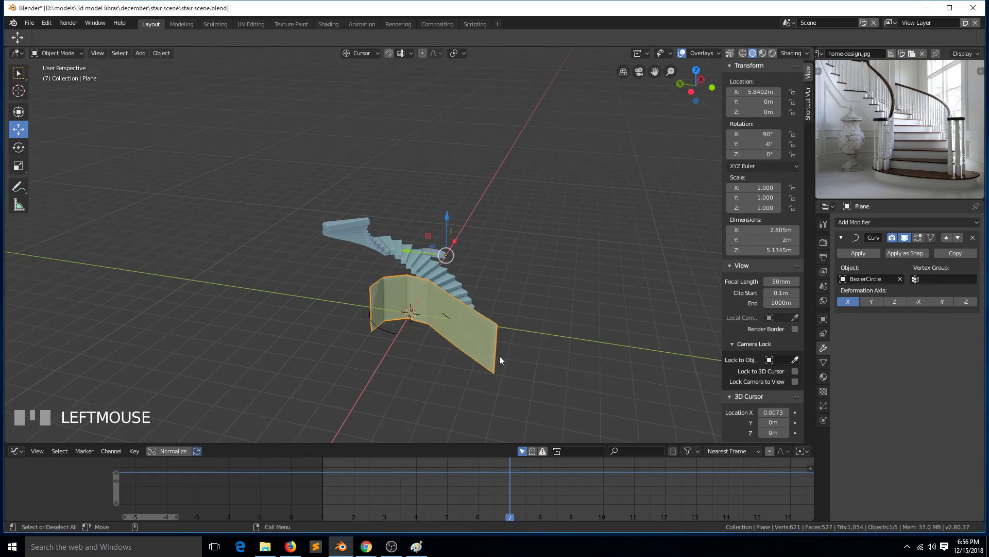
key(s)
right_click(541, 360)
key(g)
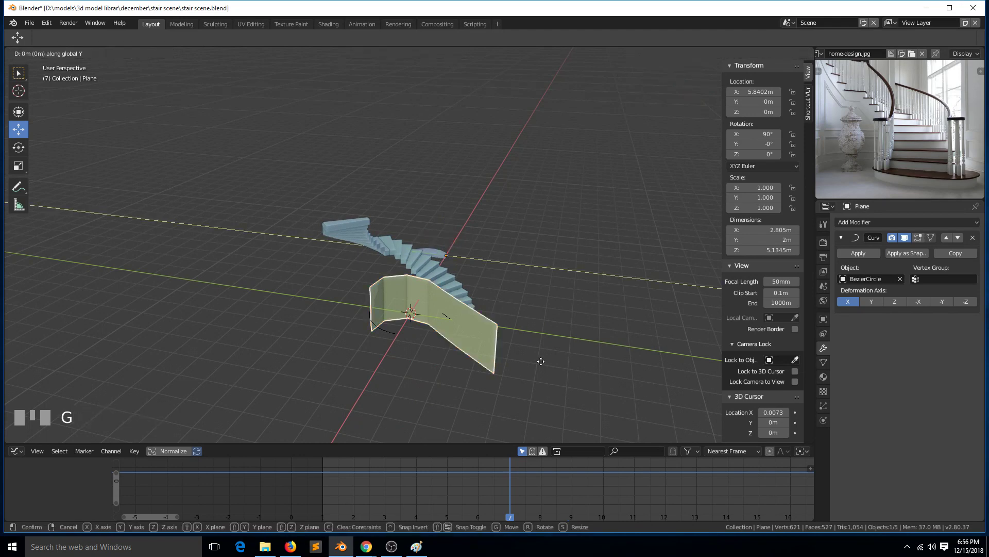
key(y)
key(x)
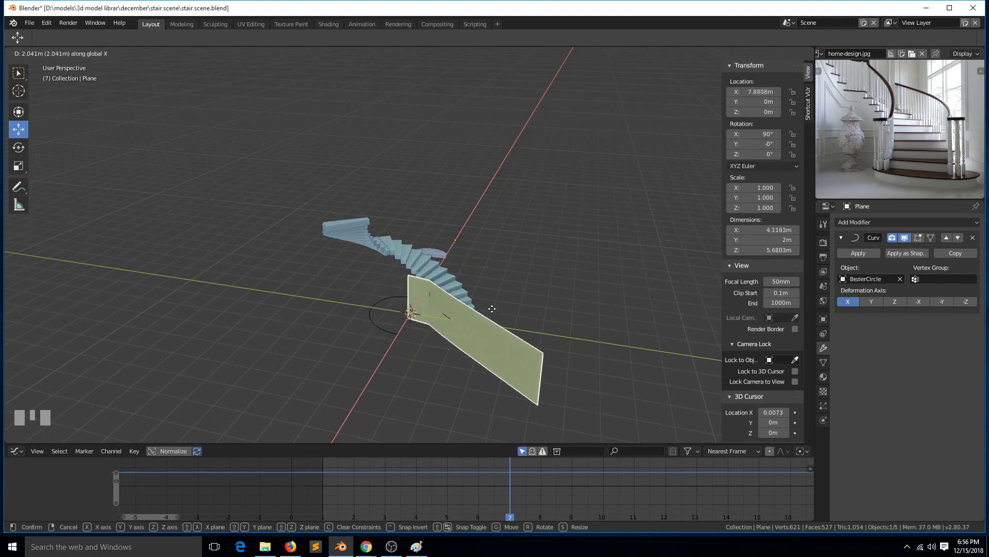
click(554, 395)
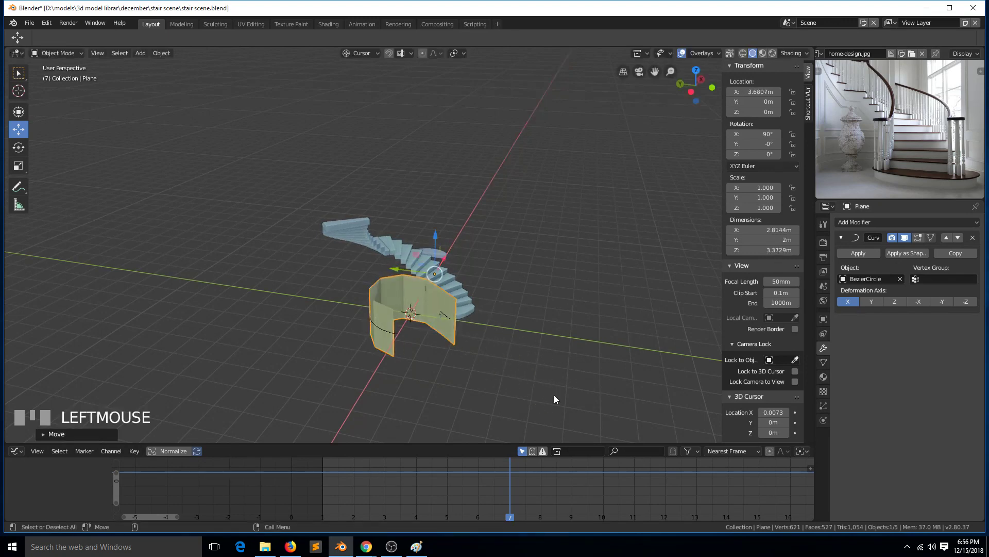
key(KP_1)
key(KP_Decimal)
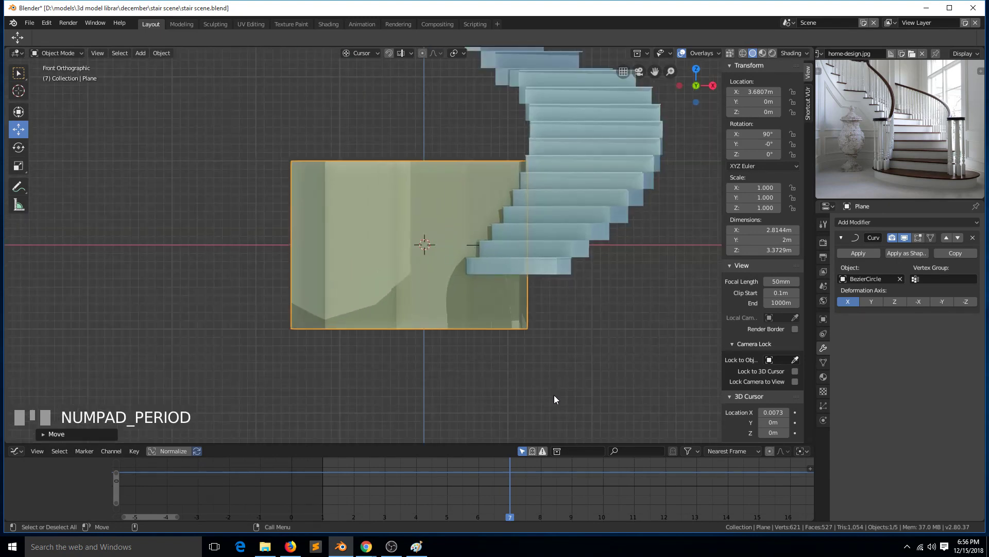
Show the Curve modifier's deformation while editing the plane, including on its edit cage, and enter Edit Mode.
scroll(389, 250, down, 3)
key(grave)
middle_drag(388, 248, 369, 229)
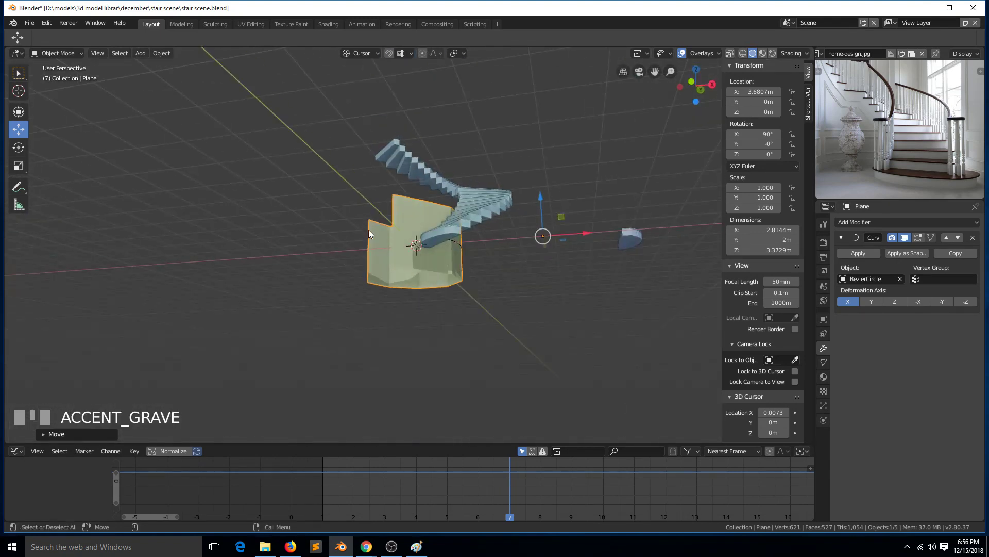
key(KP_1)
click(918, 237)
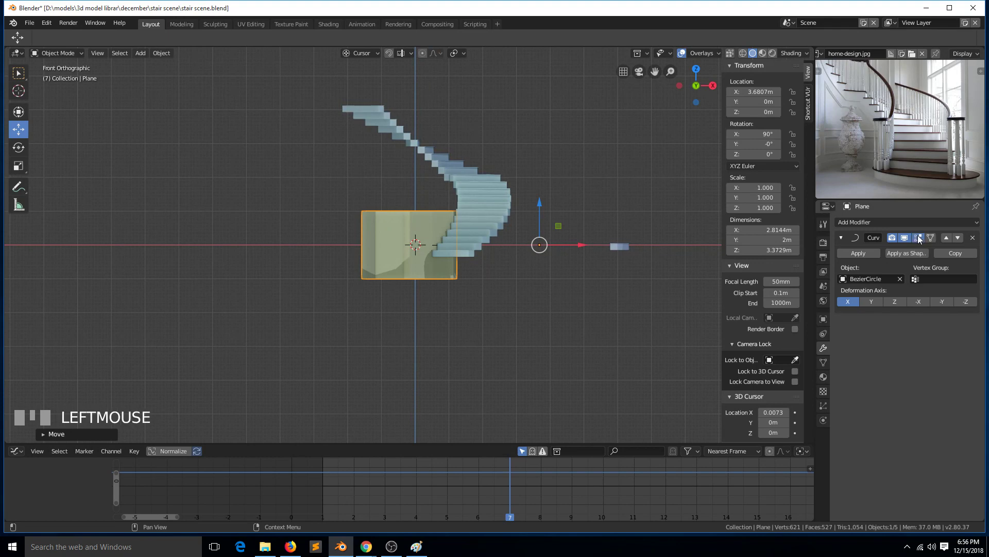
key(Tab)
Raise the upper vertices at the plane's far end along Z, the outermost by about 2.9 m, to reach the highest steps.
click(420, 211)
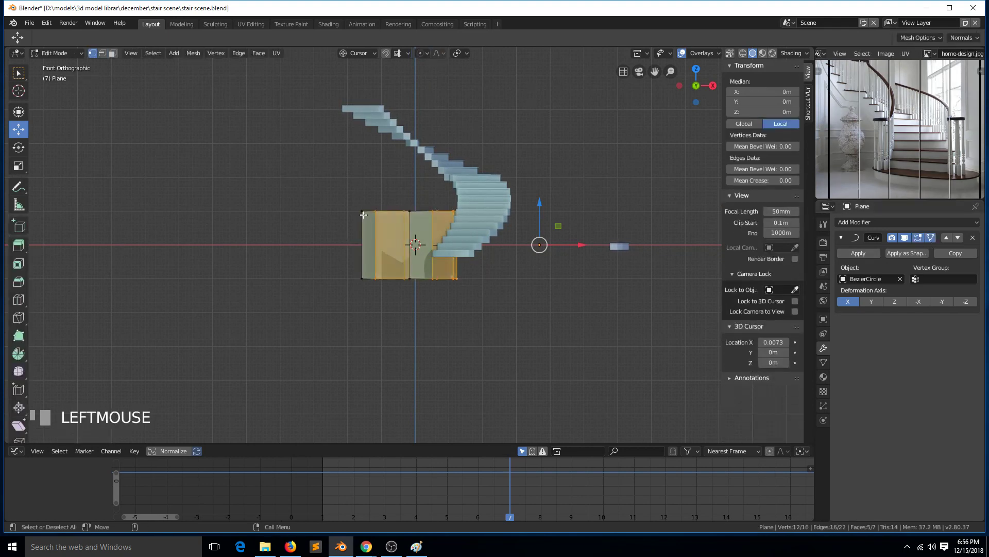
drag(416, 172, 415, 81)
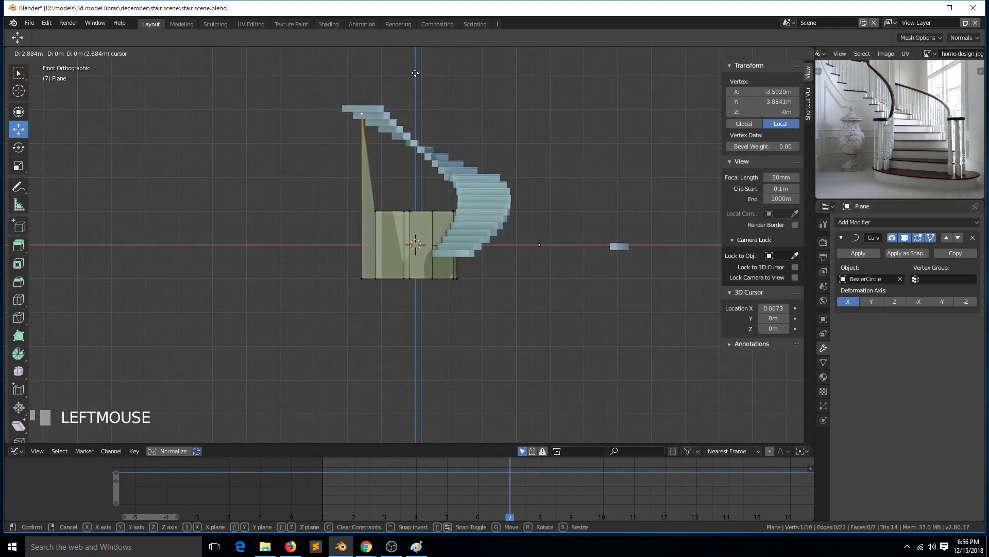
click(416, 72)
click(384, 204)
drag(449, 181, 457, 100)
click(408, 198)
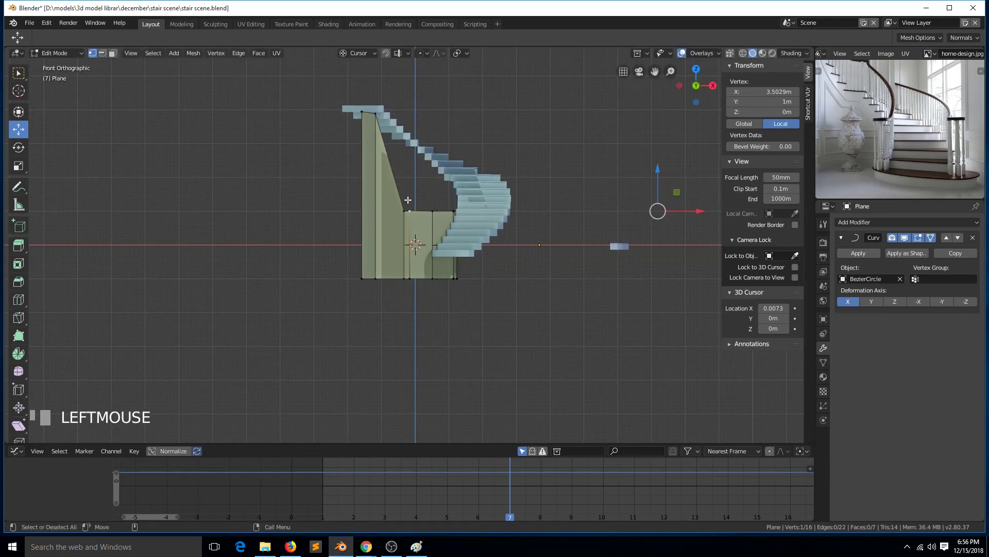
click(399, 209)
drag(489, 174, 492, 94)
Raise the plane's lower-lying upper vertices so its edge follows the staircase slope, and return to Object Mode.
click(425, 205)
middle_drag(424, 205, 463, 243)
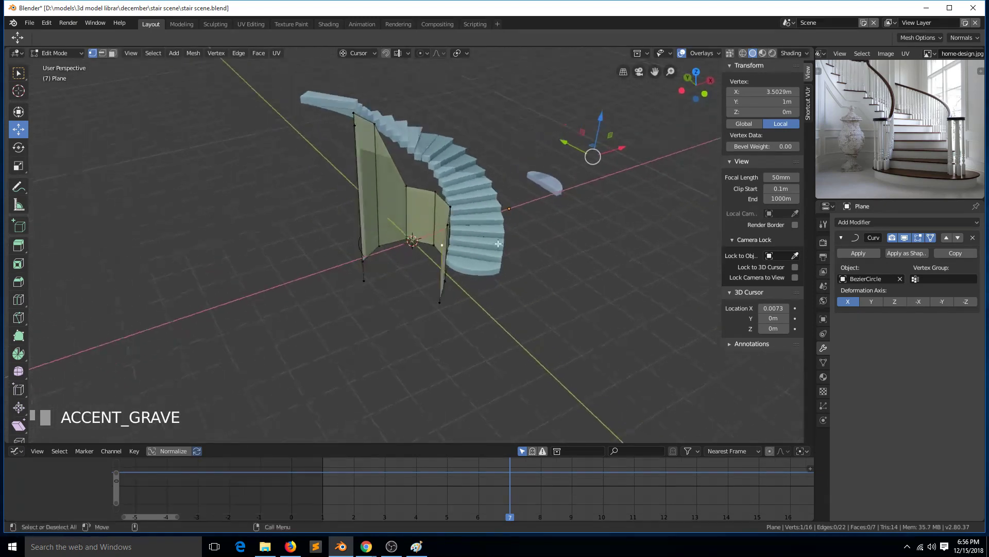
click(407, 199)
drag(505, 149, 502, 108)
click(440, 187)
drag(529, 140, 532, 107)
key(Tab)
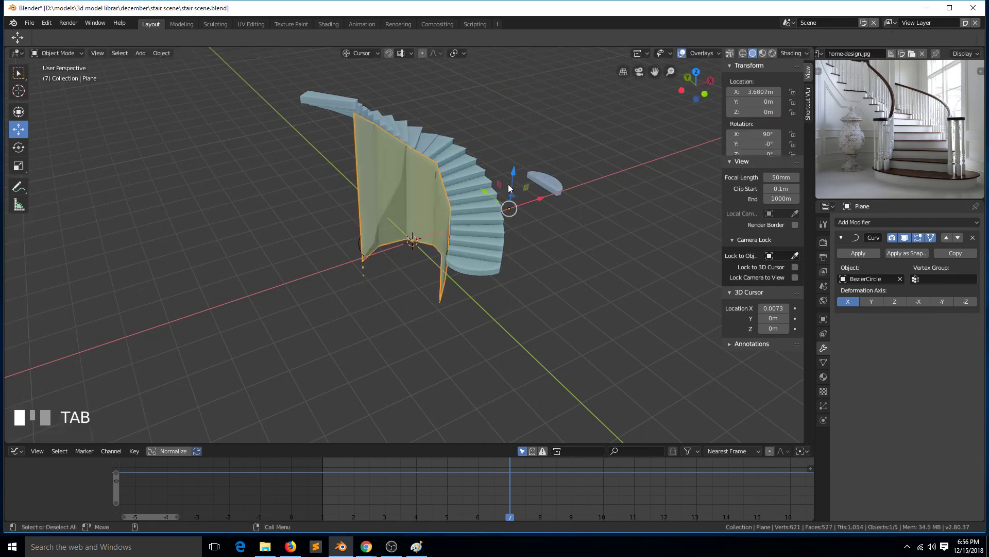
Delete the bent plane beside the staircase.
key(grave)
middle_drag(508, 188, 389, 255)
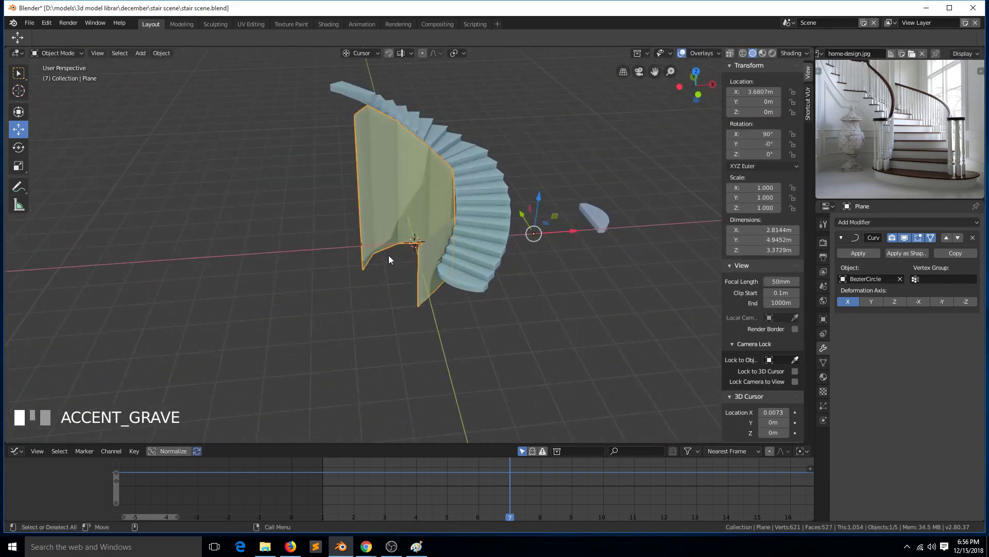
key(x)
click(399, 245)
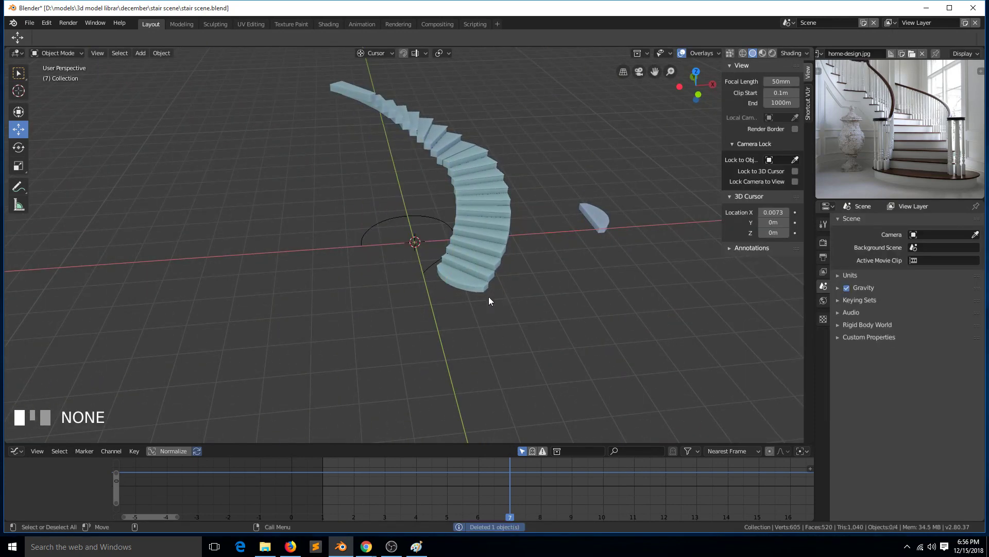
Enter Edit Mode on the lower staircase object with face selection active.
middle_drag(488, 295, 428, 275)
scroll(427, 291, up, 3)
key(Tab)
click(403, 304)
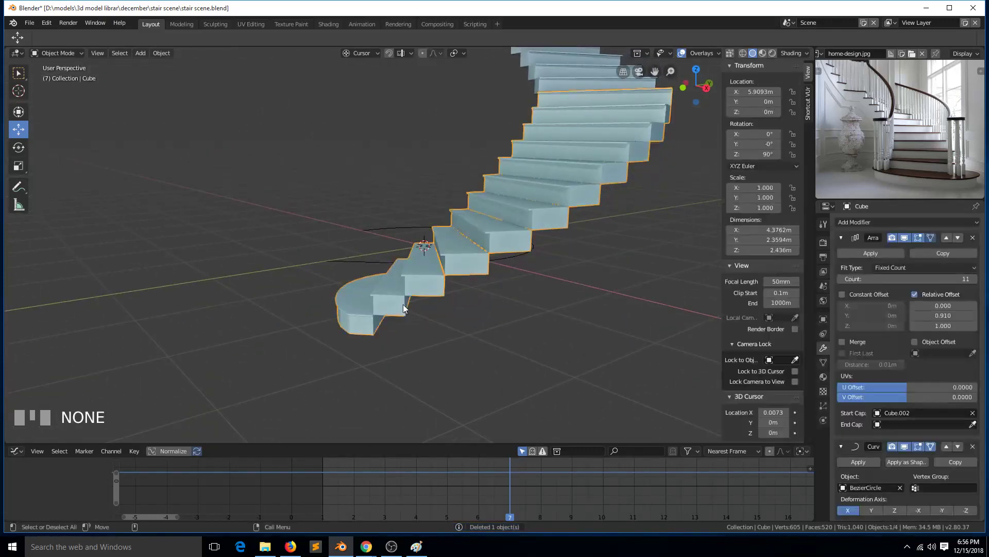
key(Tab)
key(shift+grave)
middle_drag(428, 326, 494, 368)
scroll(547, 289, down, 3)
scroll(494, 369, up, 3)
key(3)
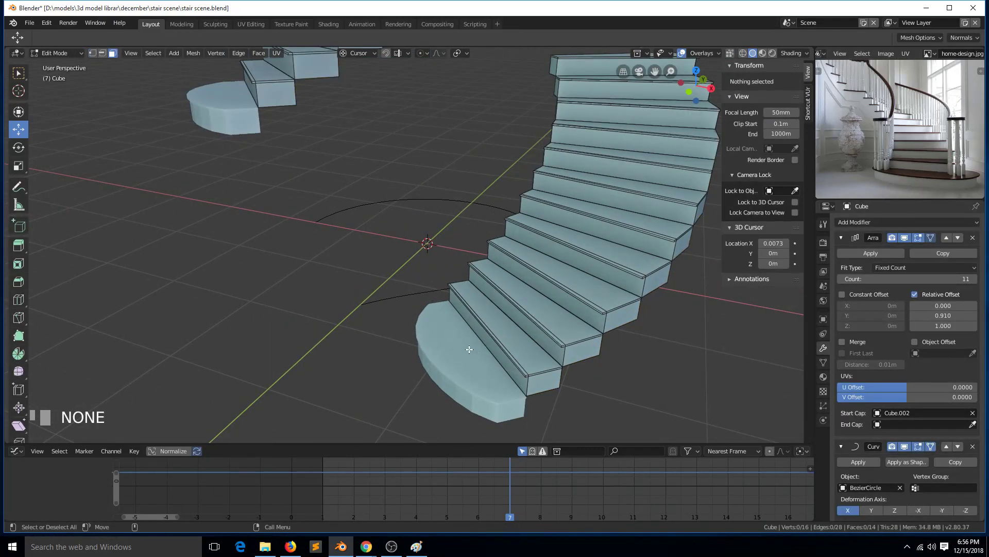
Duplicate the outer end face of the lowest straight step in place and separate the copy into its own object.
key(shift+grave)
click(503, 366)
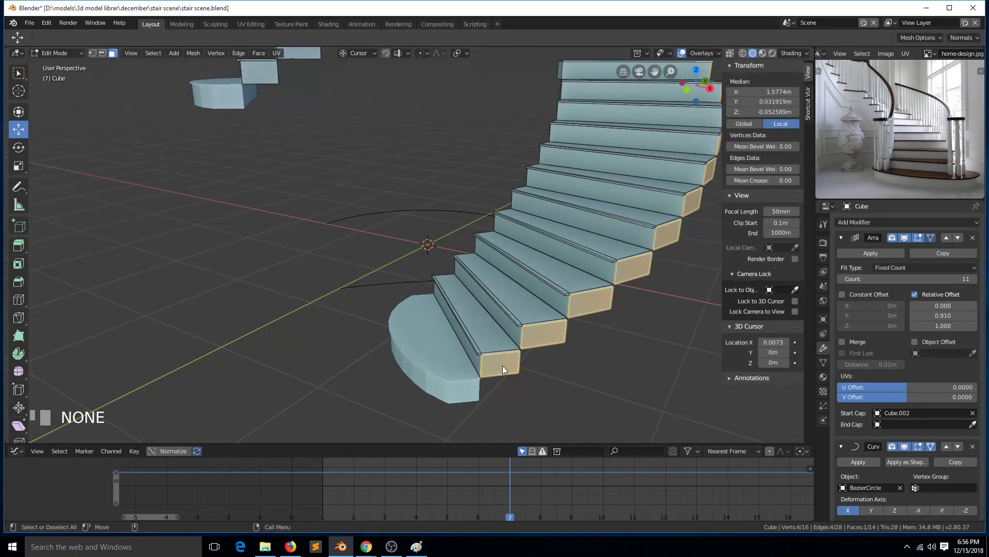
key(p)
key(shift+d)
right_click(643, 313)
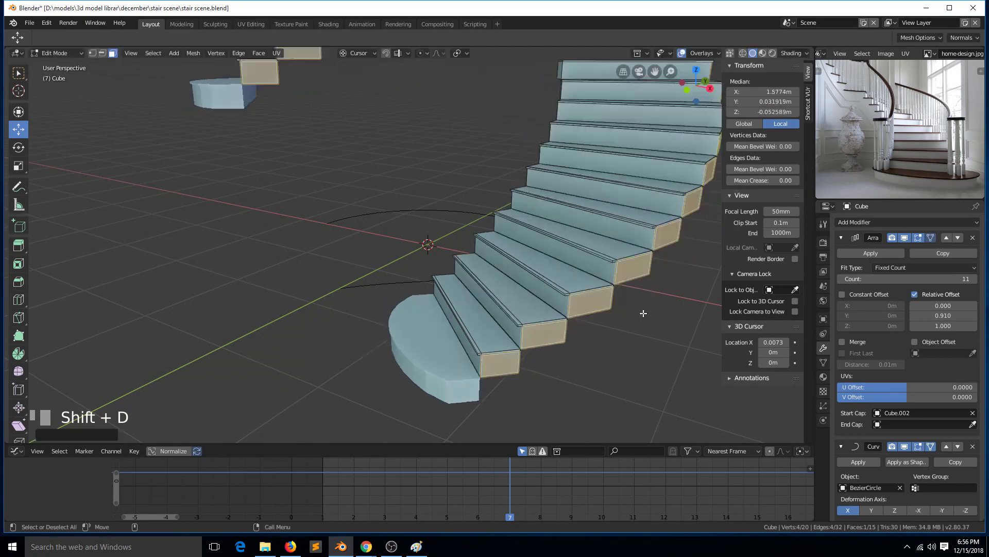
key(p)
click(588, 327)
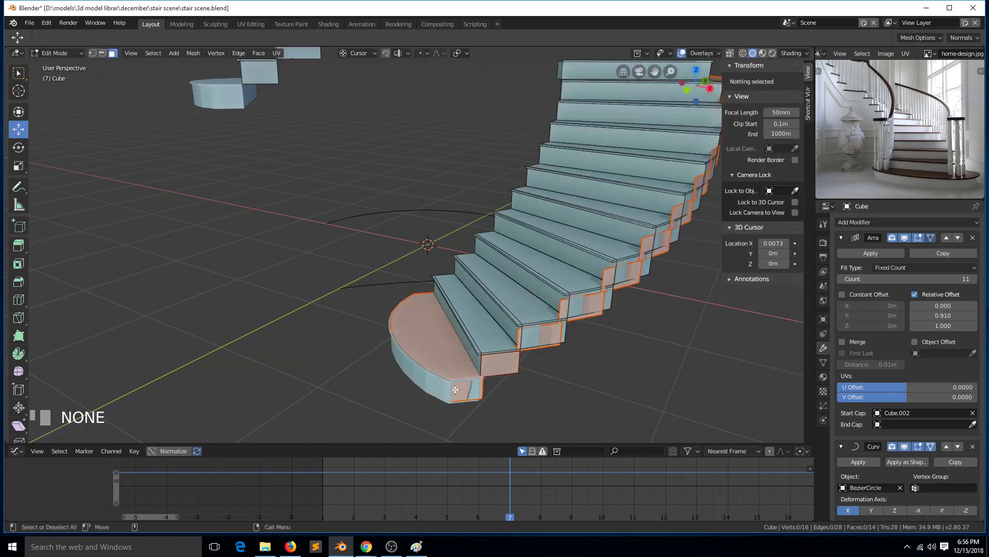
key(grave)
middle_drag(456, 390, 476, 374)
click(538, 338)
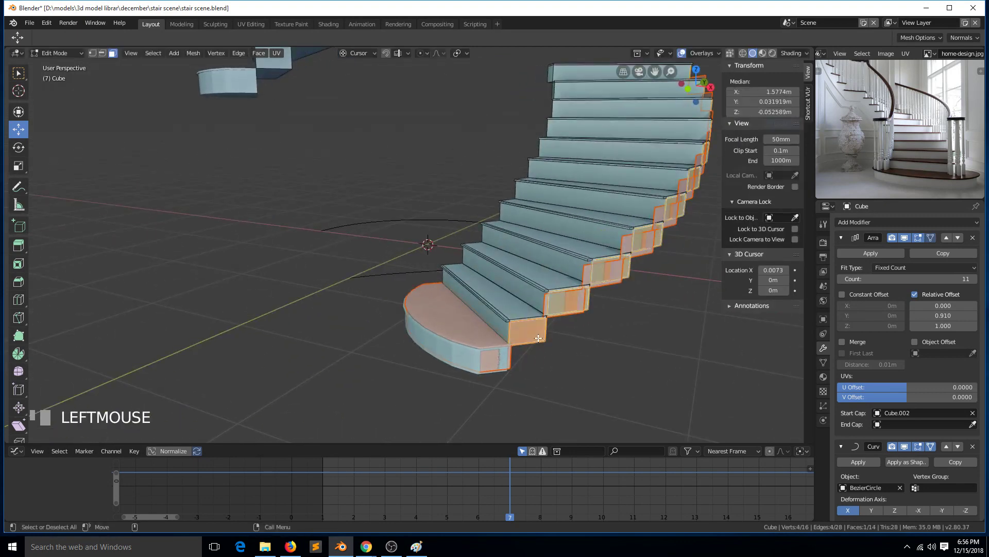
key(g)
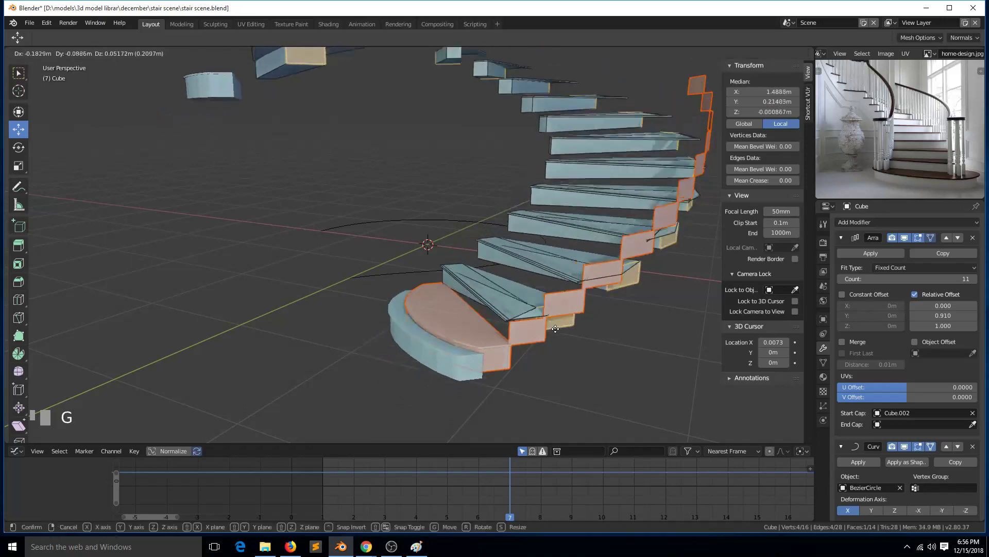
right_click(574, 315)
Select the separated side panel in Object Mode and clear the Cube.002 start cap from its Array modifier.
key(Tab)
click(586, 311)
click(577, 311)
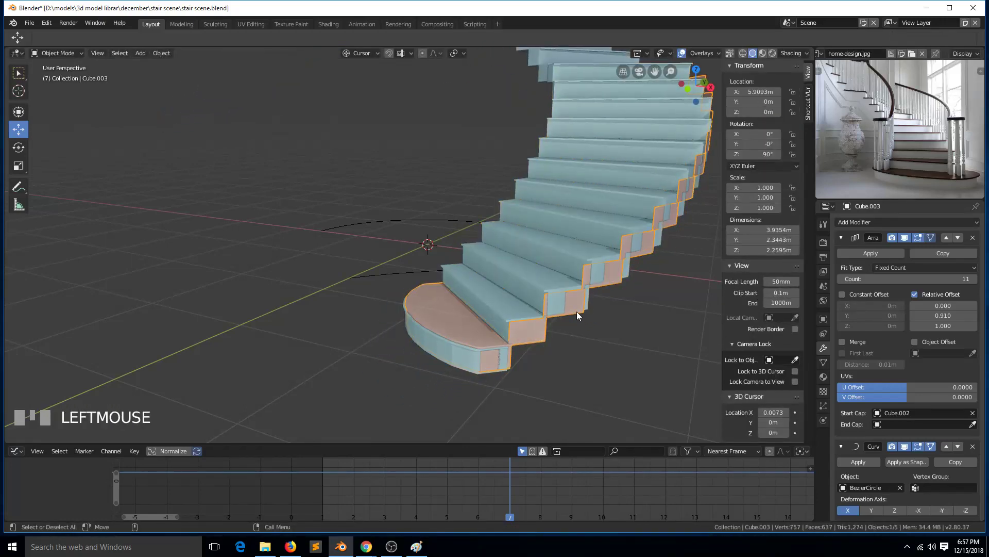
key(g)
right_click(515, 309)
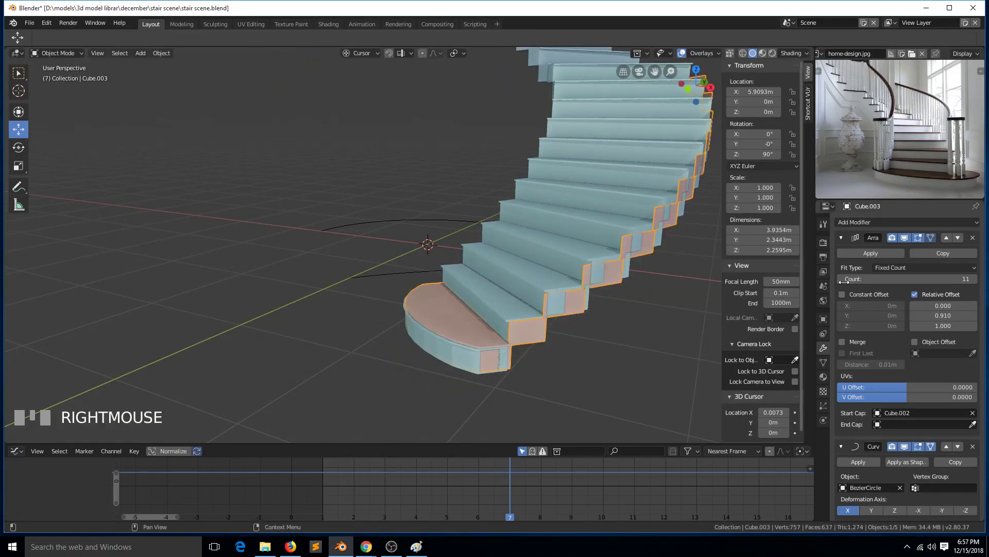
key(KP_1)
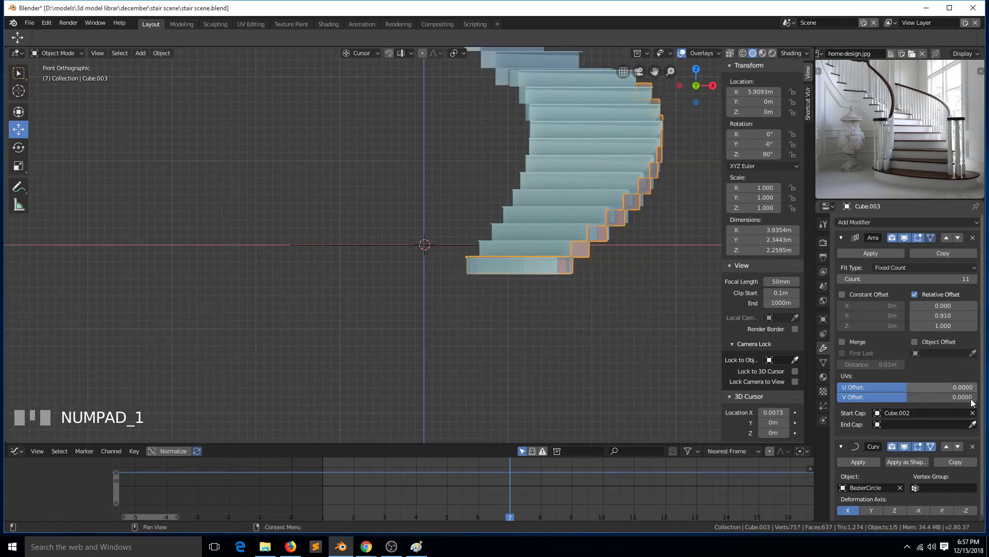
key(grave)
middle_drag(423, 236, 515, 300)
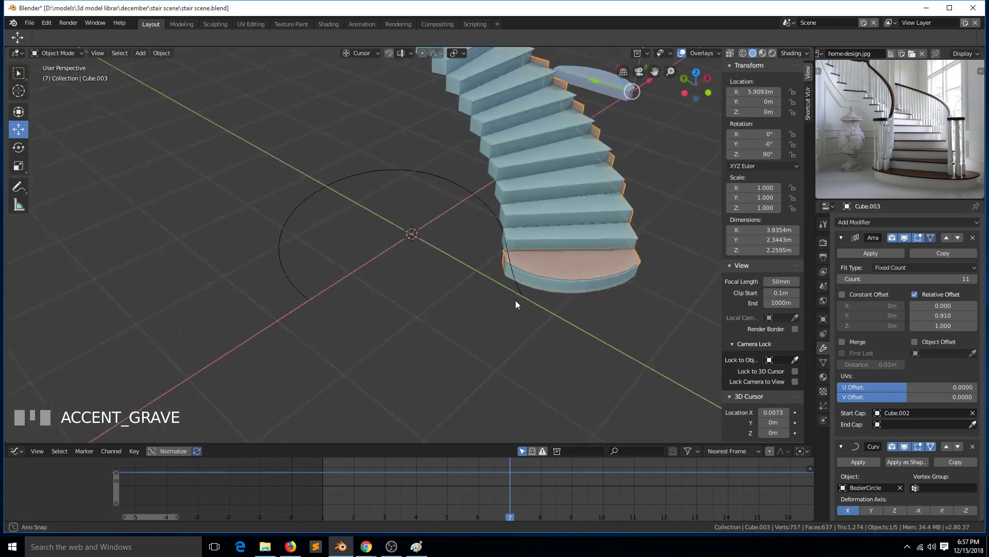
click(973, 412)
Move the side panel along the Y axis to about -1.6 m so it sits at the inner ends of the steps.
drag(639, 88, 573, 62)
key(ctrl+z)
scroll(601, 199, down, 2)
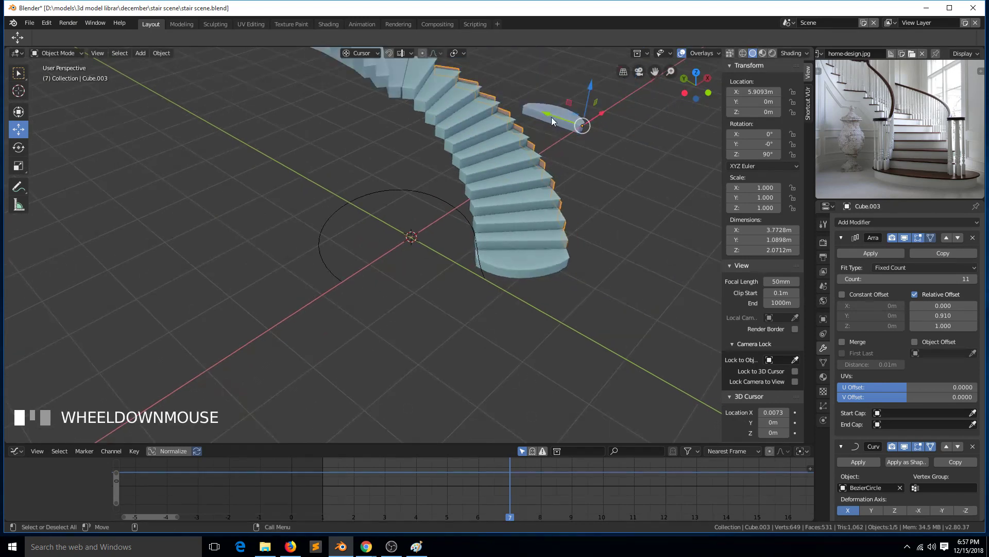
drag(552, 118, 636, 104)
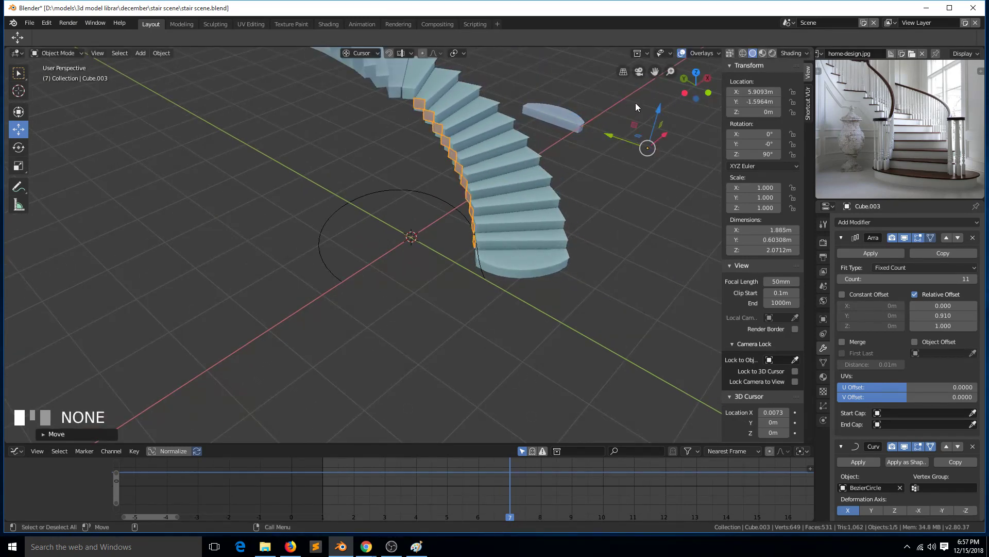
Examine how the side panels line up with the inner ends of the lowest steps.
key(KP_1)
scroll(508, 256, up, 3)
middle_drag(508, 255, 615, 273)
scroll(615, 273, up, 4)
drag(654, 71, 563, 228)
scroll(561, 237, up, 2)
key(Tab)
scroll(520, 291, up, 2)
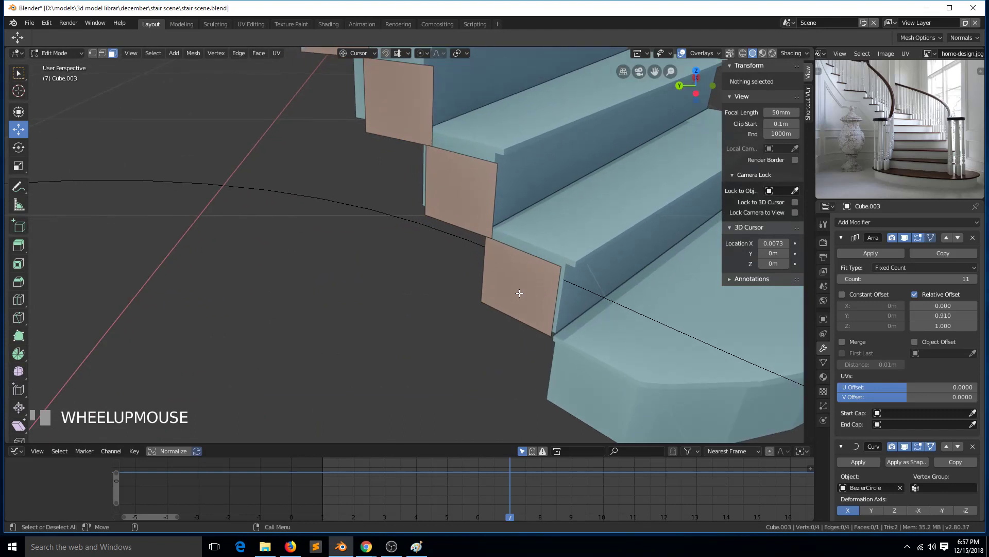
key(1)
key(Tab)
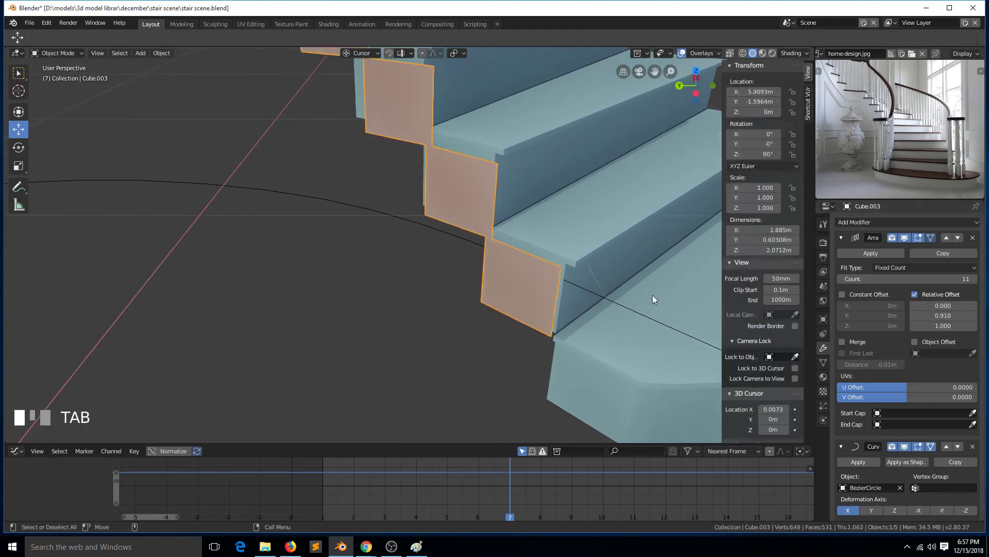
Set the Y relative offset of the side panel's Array modifier to 1.
click(950, 315)
key(BackSpace)
key(BackSpace)
key(BackSpace)
key(BackSpace)
text(1)
key(Return)
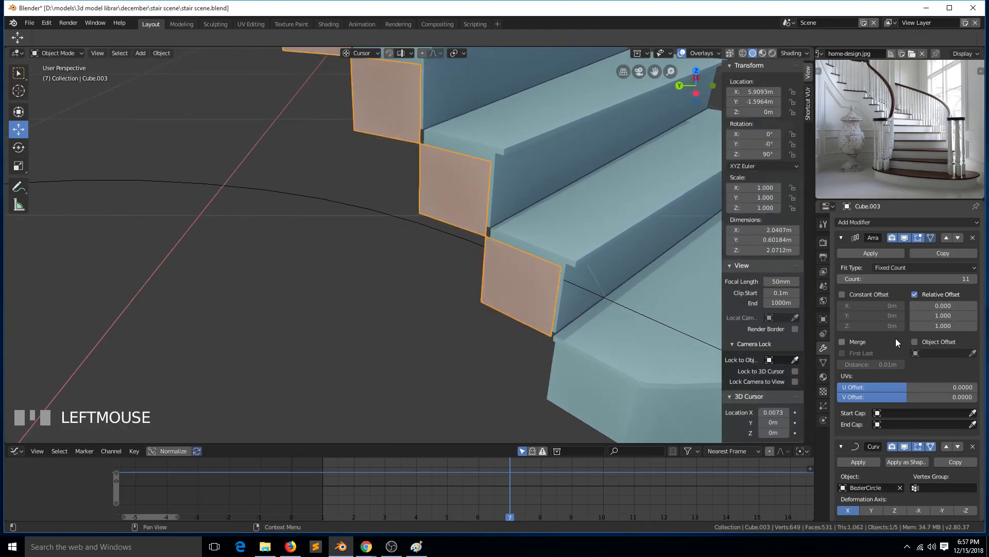
Enter Edit Mode on the side panel with the lowest panels and rounded step in view.
key(Tab)
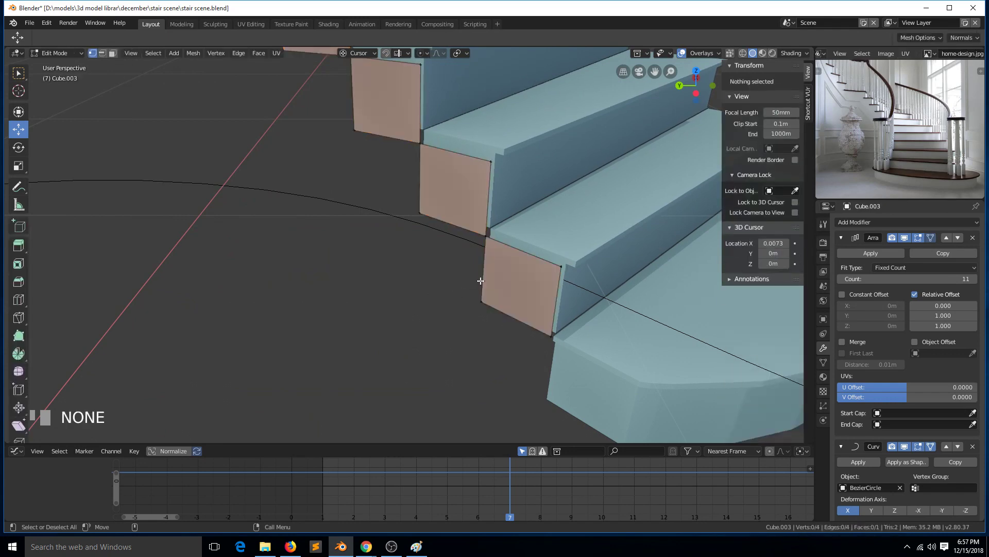
scroll(510, 260, up, 1)
key(grave)
middle_drag(501, 235, 514, 247)
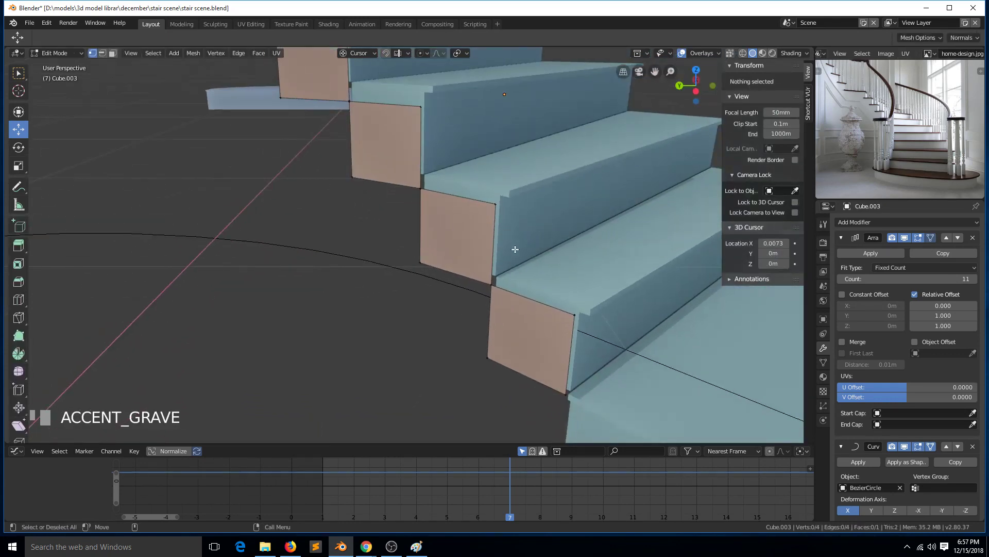
scroll(502, 359, down, 3)
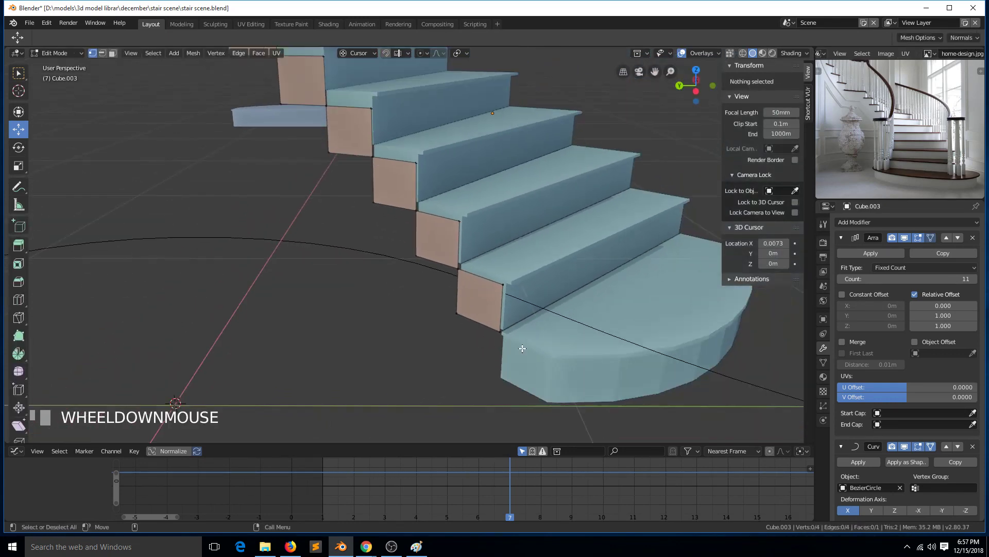
click(457, 313)
shift+click(496, 330)
key(g)
key(z)
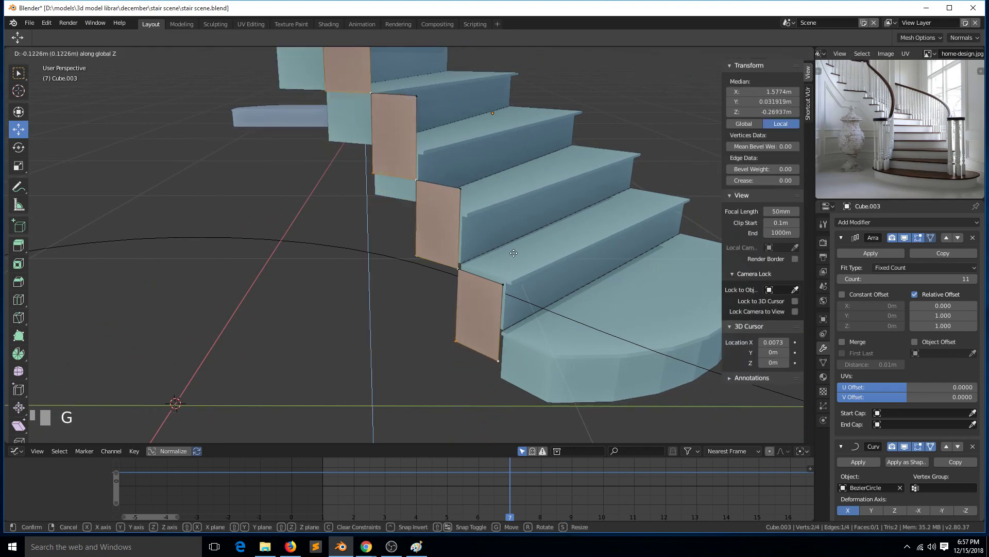
right_click(514, 266)
scroll(513, 263, down, 3)
scroll(512, 261, up, 2)
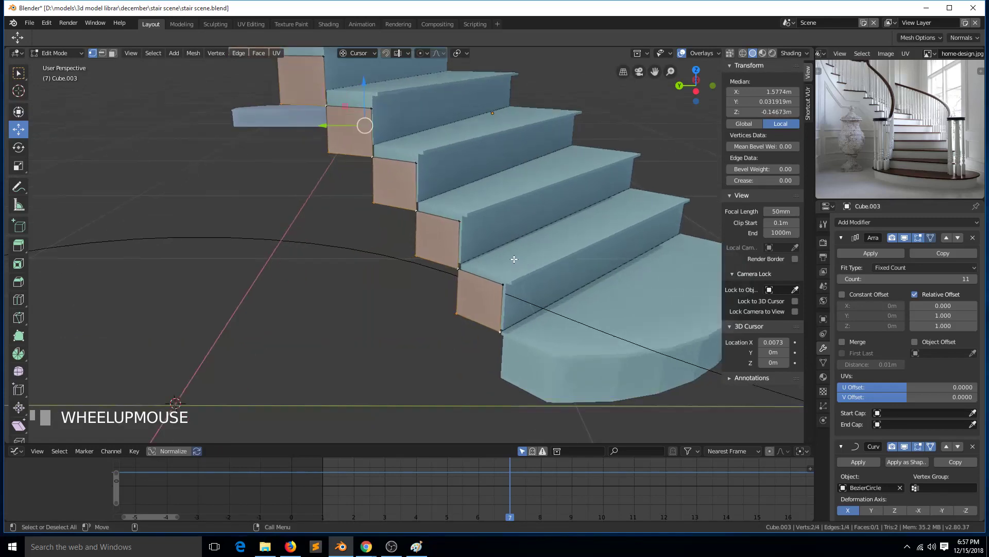
scroll(515, 260, down, 2)
scroll(513, 261, up, 2)
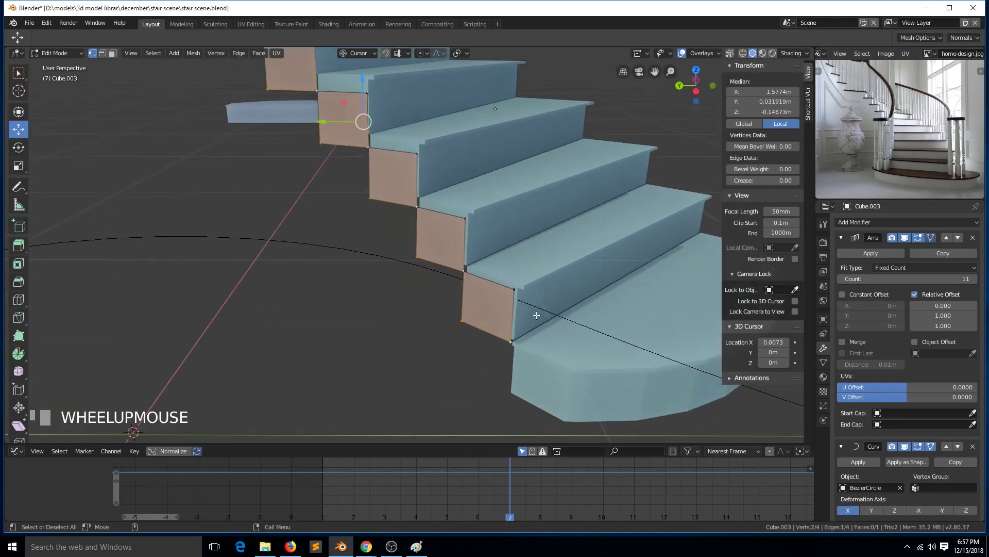
Select a bottom corner vertex of the lowest side panel and turn off the Array modifier's display in Edit Mode.
click(465, 272)
shift+click(512, 340)
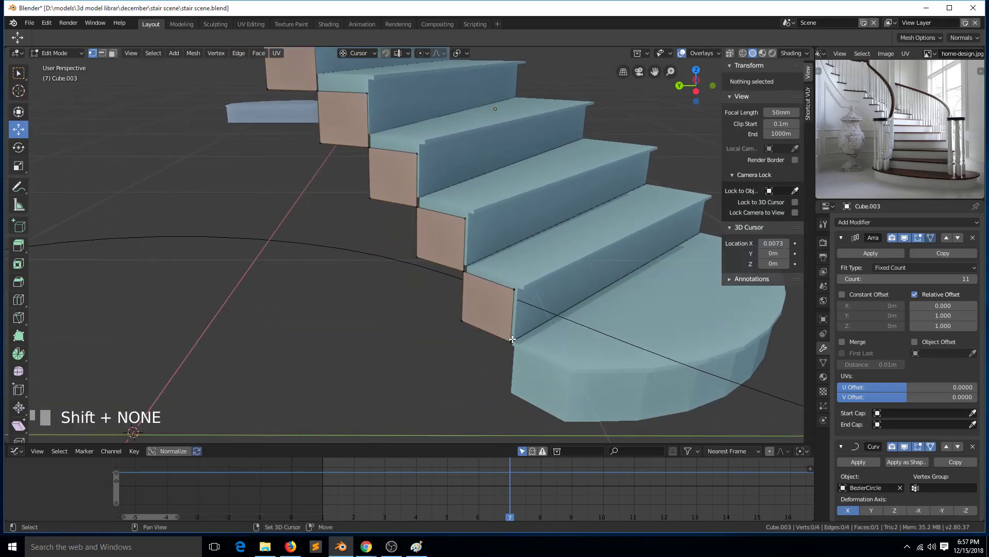
click(465, 278)
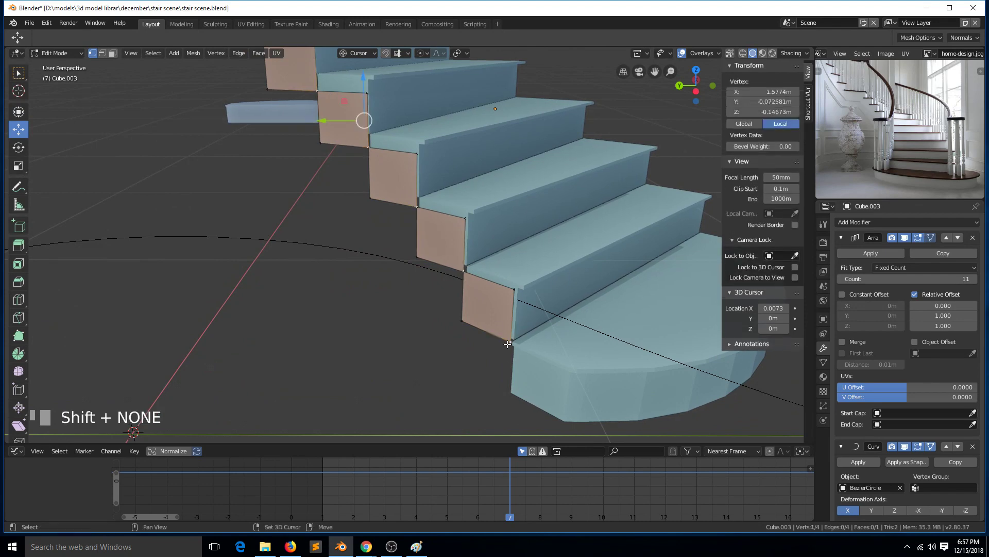
scroll(513, 345, up, 2)
click(488, 293)
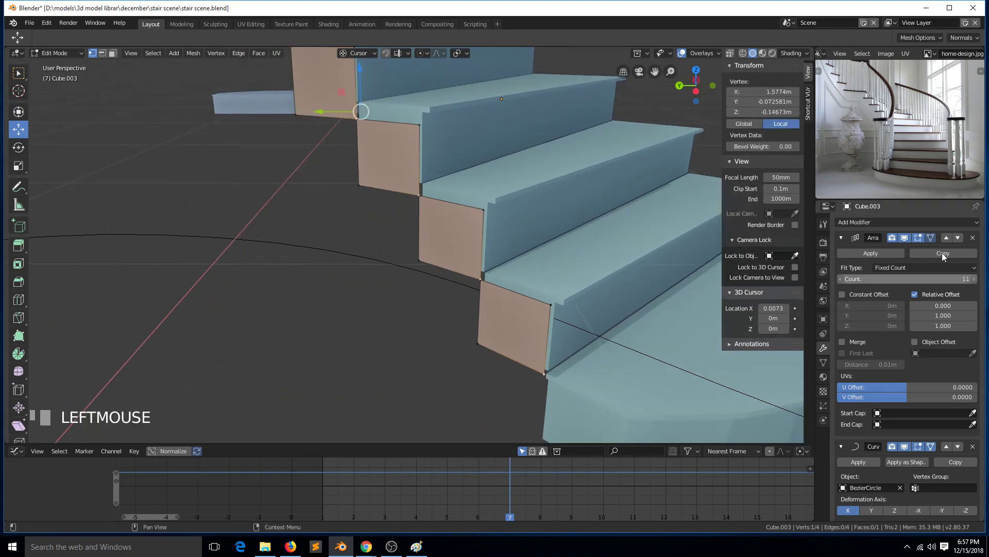
click(918, 238)
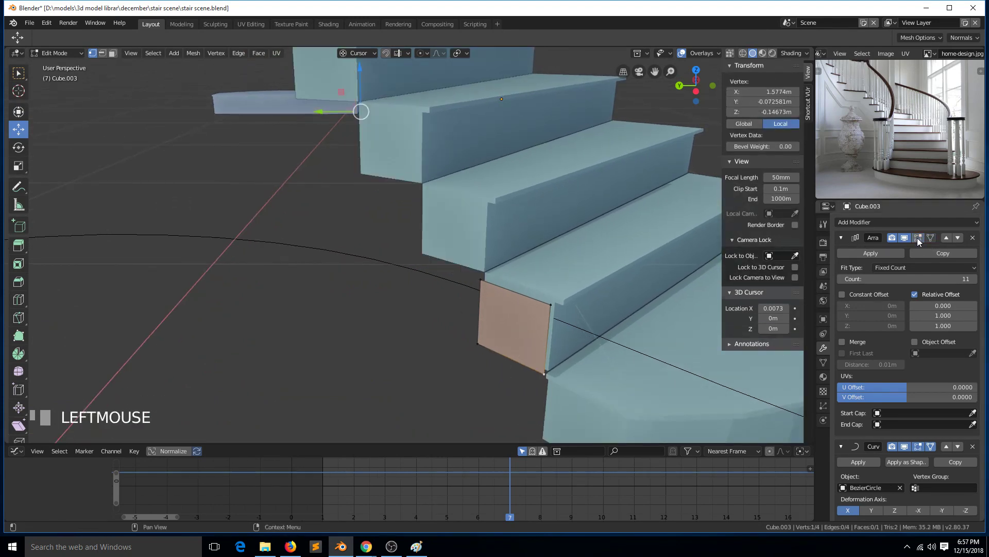
Connect two opposite corners of the lowest side panel with a diagonal edge, and turn the Array modifier's Edit Mode display back on.
click(478, 292)
shift+click(547, 373)
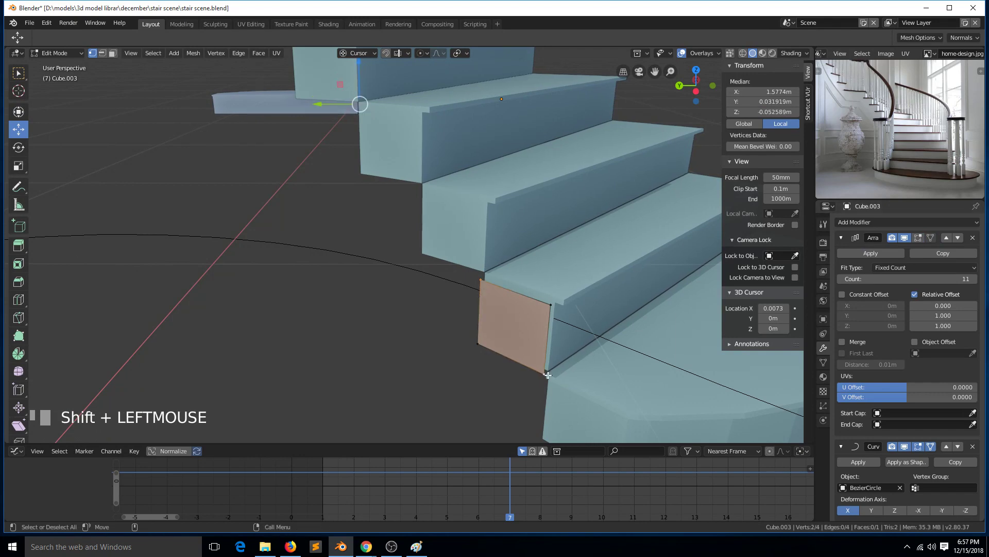
key(Tab)
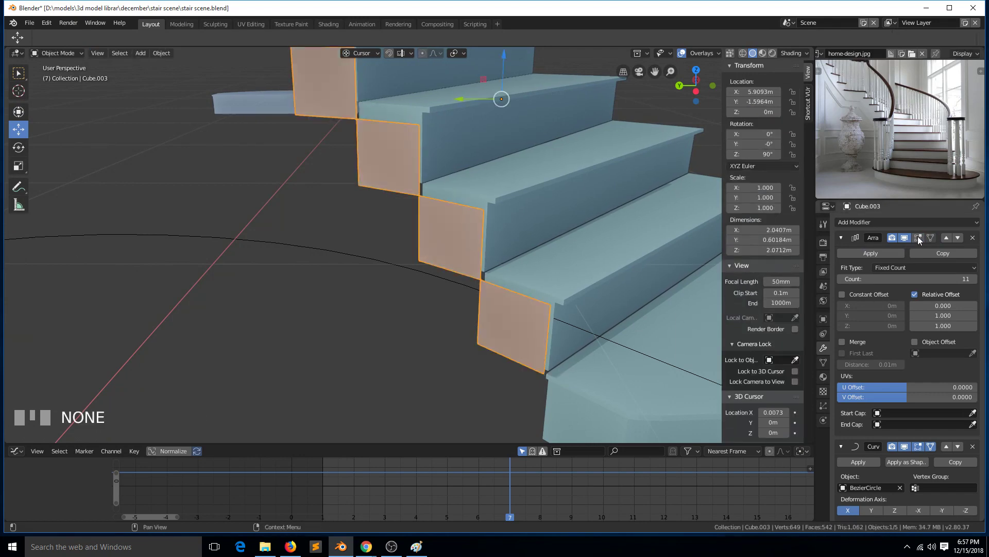
click(917, 237)
key(Tab)
Try an Array count of 14 on the side panel and inspect how the panels follow the upper steps.
scroll(506, 303, down, 2)
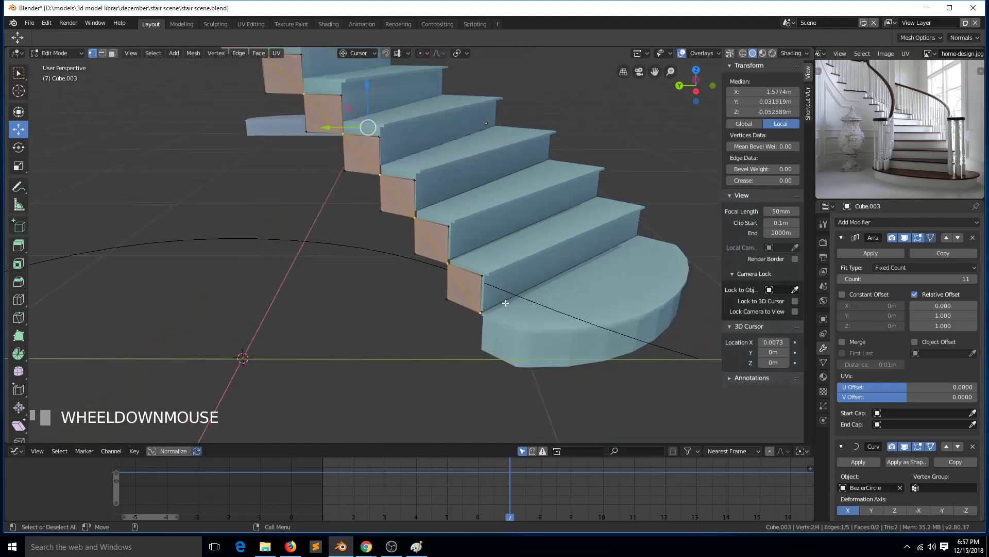
scroll(482, 275, down, 3)
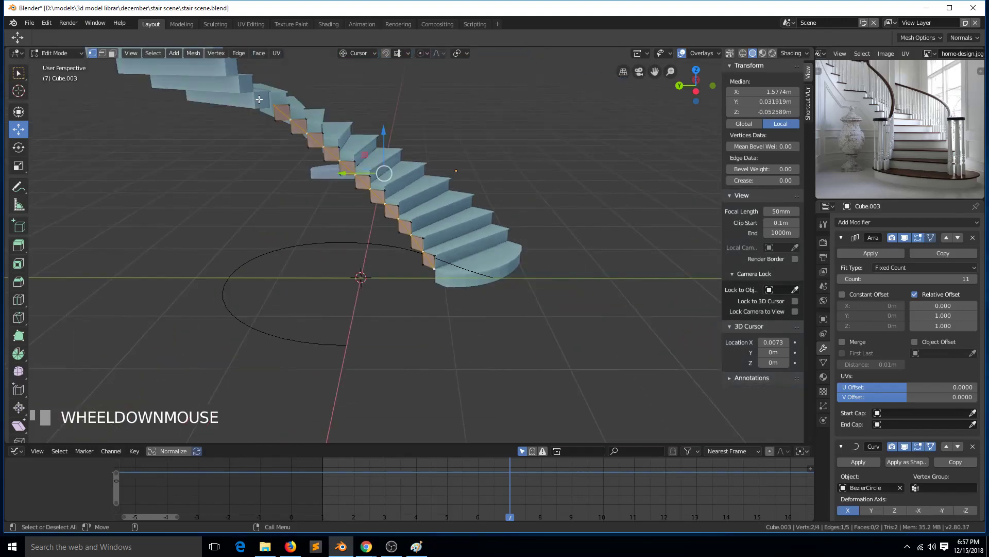
middle_drag(443, 280, 283, 231)
middle_drag(470, 153, 487, 176)
key(Tab)
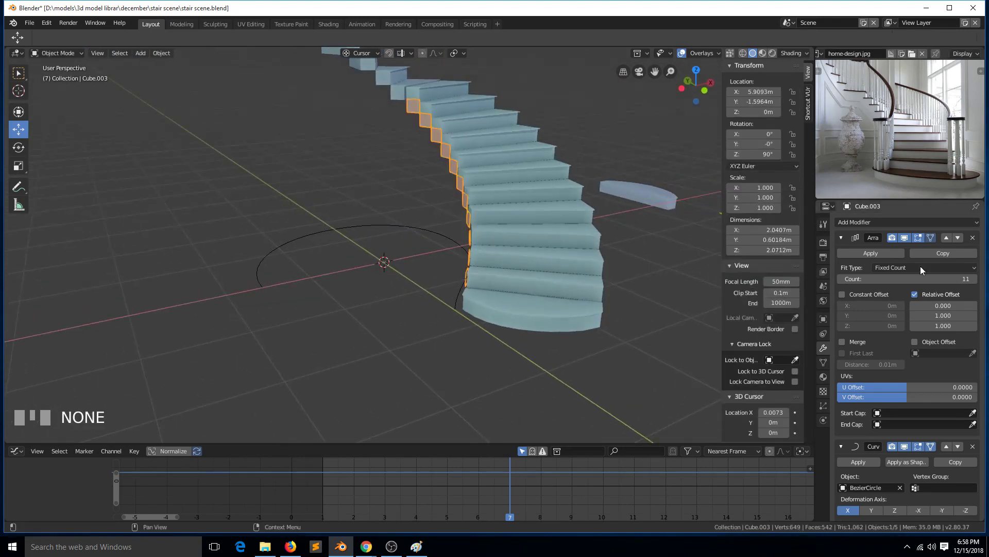
click(973, 281)
click(973, 282)
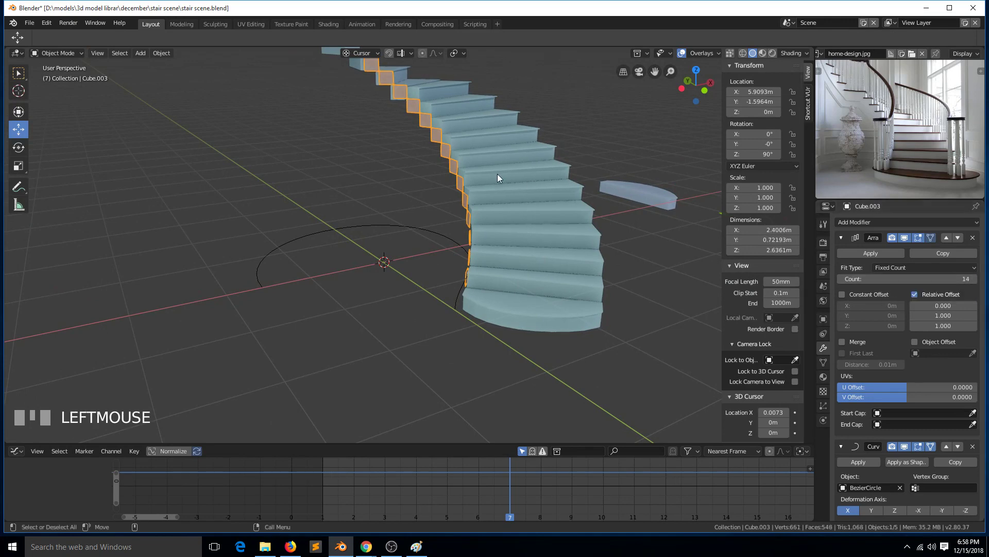
scroll(496, 175, down, 4)
middle_drag(414, 184, 369, 194)
key(grave)
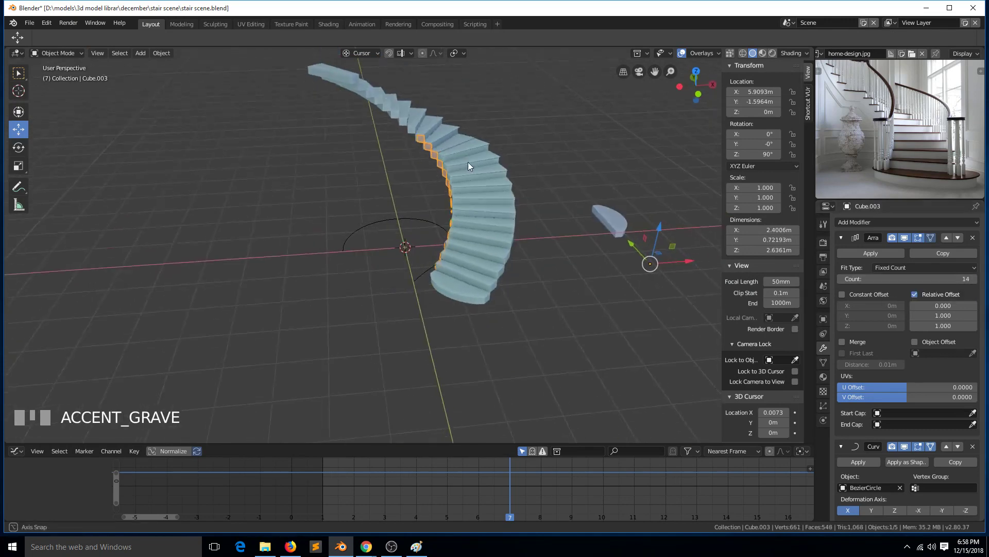
scroll(459, 163, up, 3)
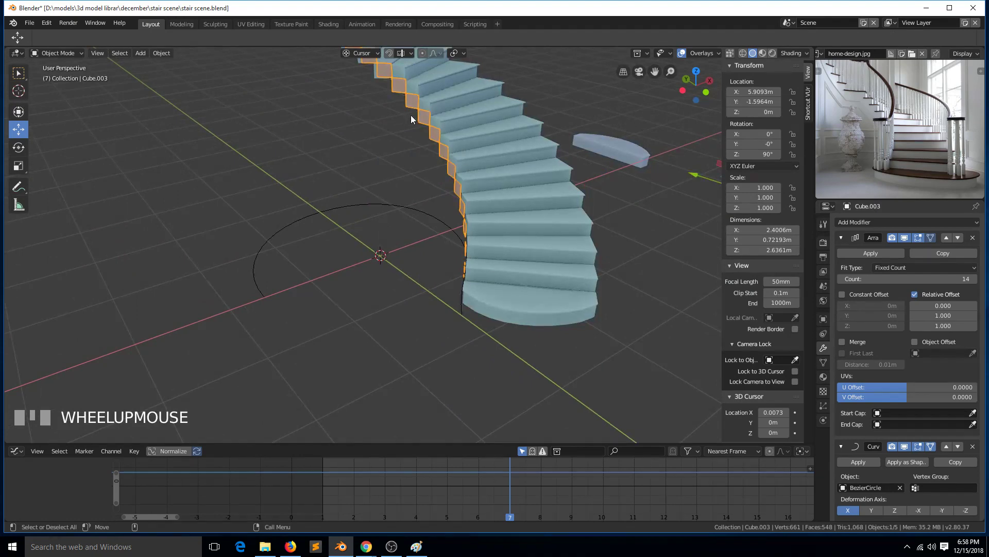
key(shift+grave)
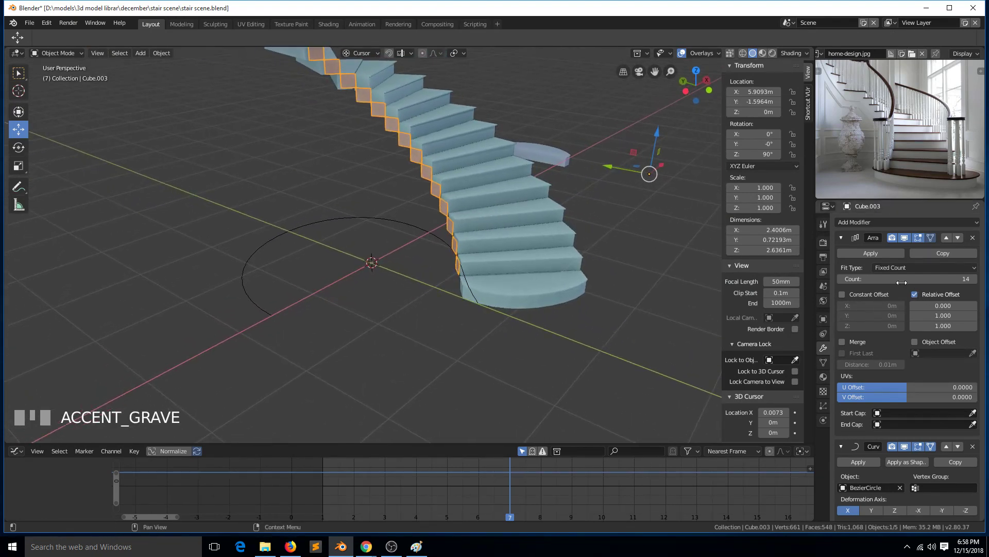
Reduce the side panel's Array count to 11.
click(842, 280)
click(842, 279)
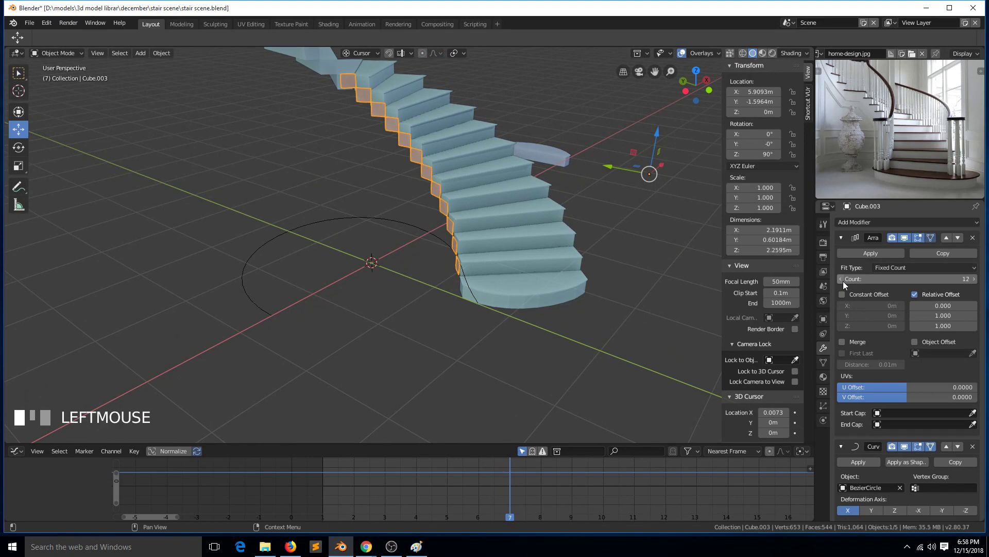
click(842, 279)
Raise the side panel slightly in front view, to a Z location of about 0.0025 m.
key(grave)
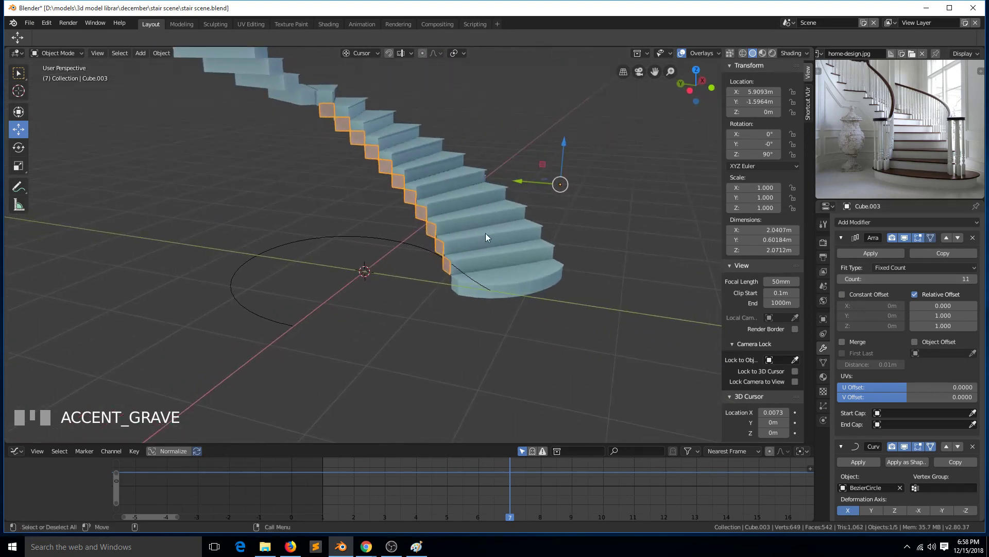
key(KP_1)
scroll(484, 229, up, 3)
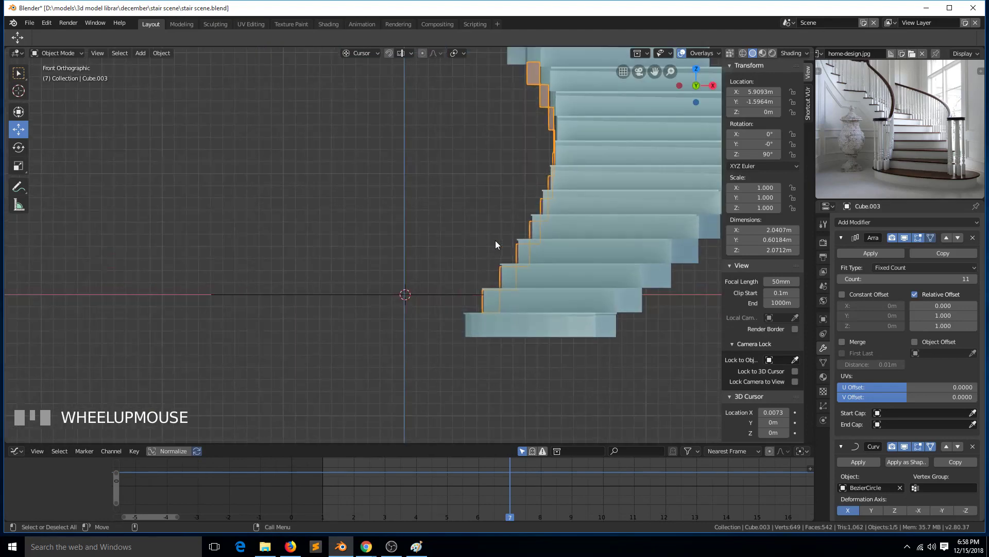
key(shift+grave)
drag(541, 176, 550, 170)
key(grave)
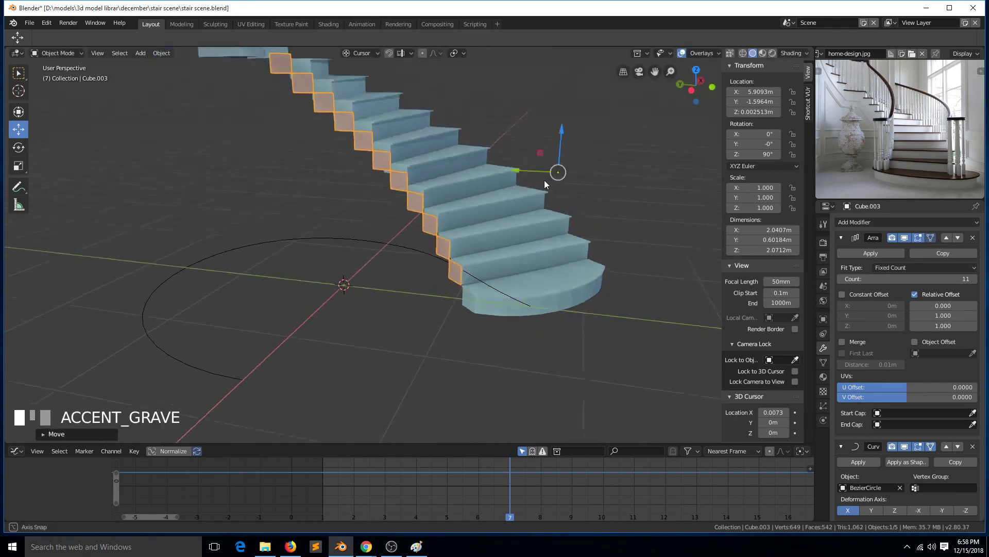
scroll(526, 193, up, 2)
Reselect the side panel and shift it slightly along Y, to a Y location of about -1.5893 m.
click(545, 244)
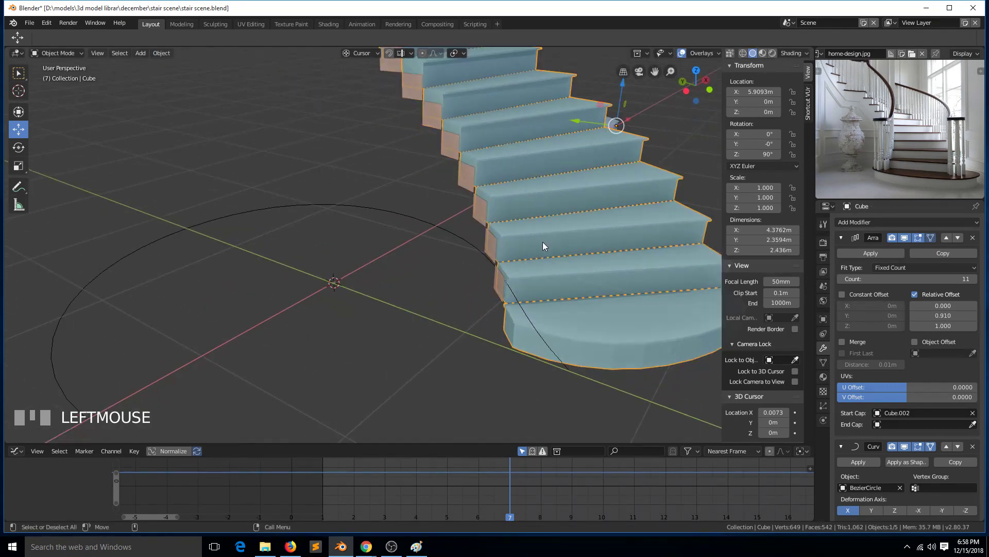
click(488, 244)
key(grave)
scroll(613, 172, down, 5)
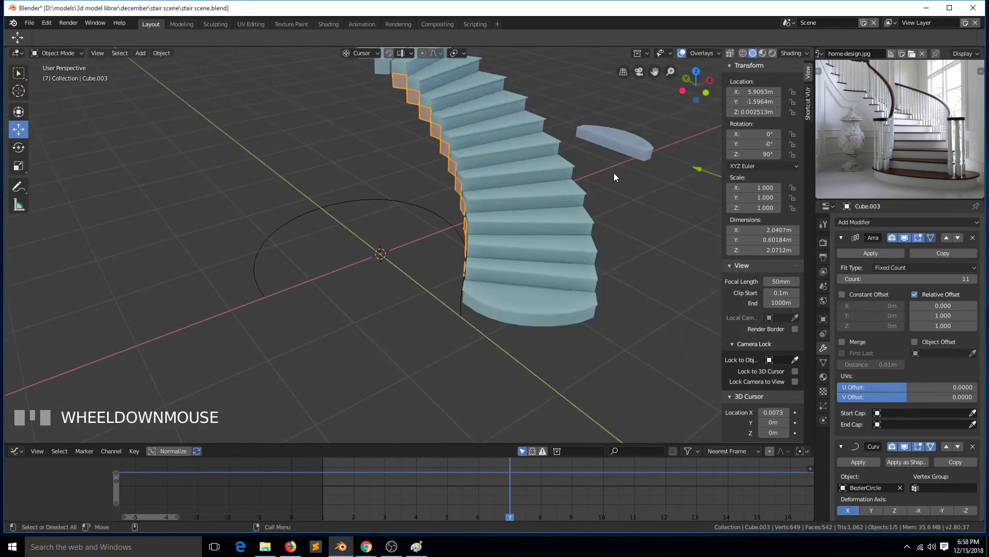
drag(596, 189, 597, 189)
scroll(552, 222, up, 5)
middle_drag(495, 221, 569, 220)
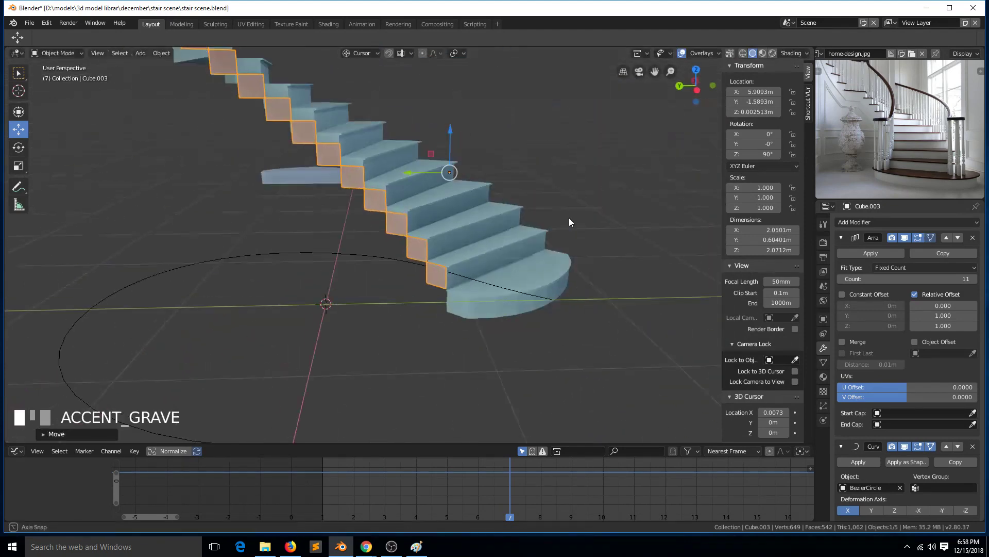
Examine in Edit Mode how the diagonally split side panels line up along the inner edge of the staircase.
scroll(569, 220, up, 3)
key(Tab)
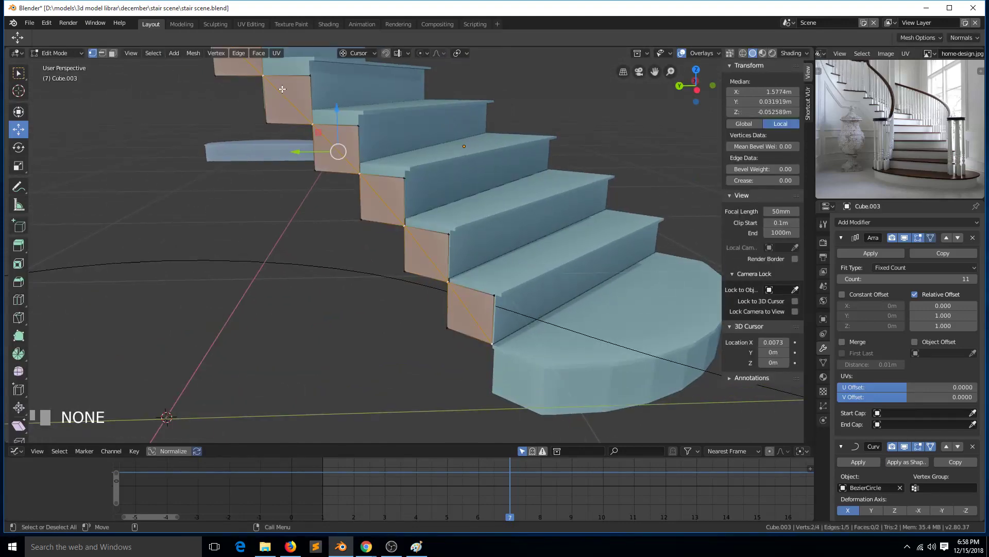
scroll(497, 351, down, 5)
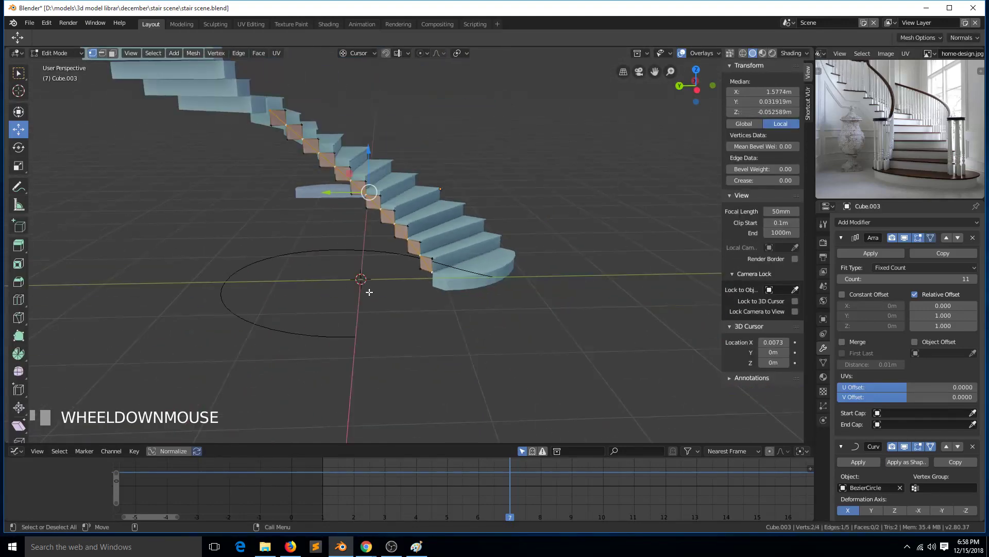
key(grave)
middle_drag(254, 215, 254, 215)
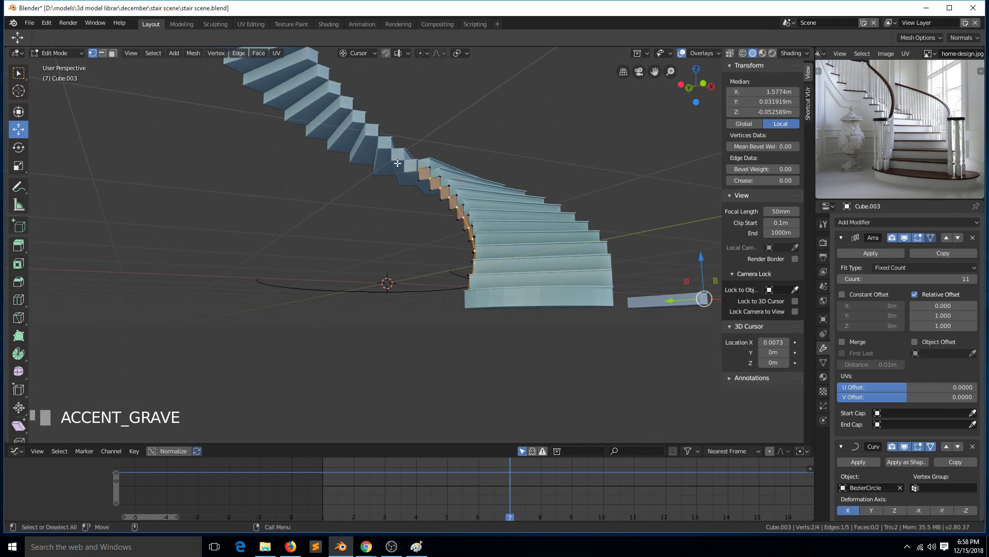
middle_drag(398, 163, 466, 227)
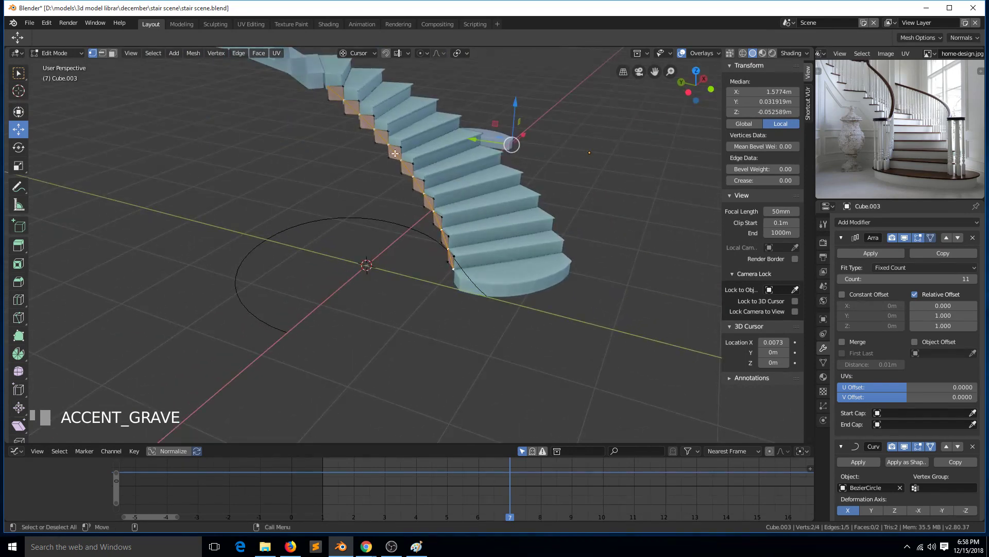
scroll(415, 165, up, 2)
scroll(472, 204, down, 2)
Apply the Array and Curve modifiers of the side panel in Object Mode.
key(Tab)
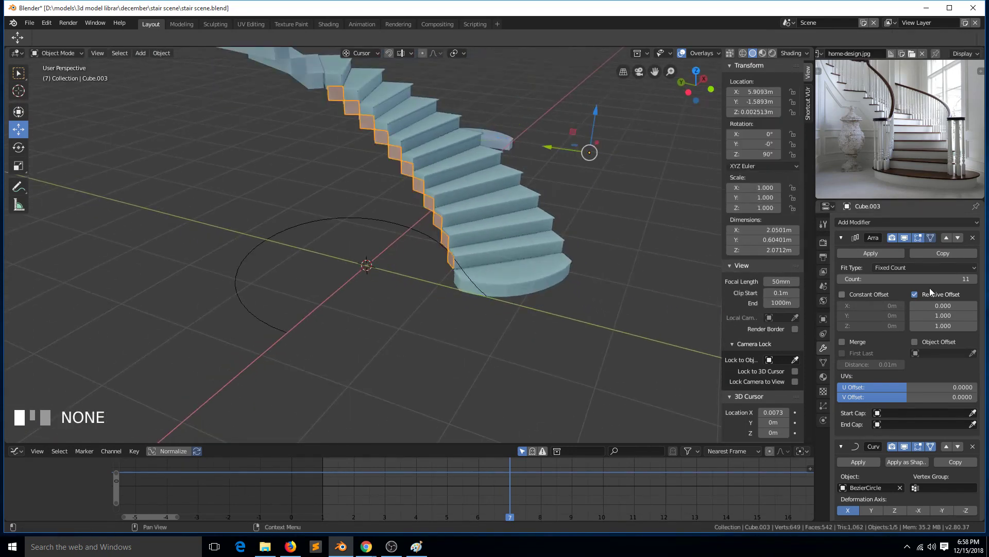
click(870, 253)
click(859, 253)
click(546, 259)
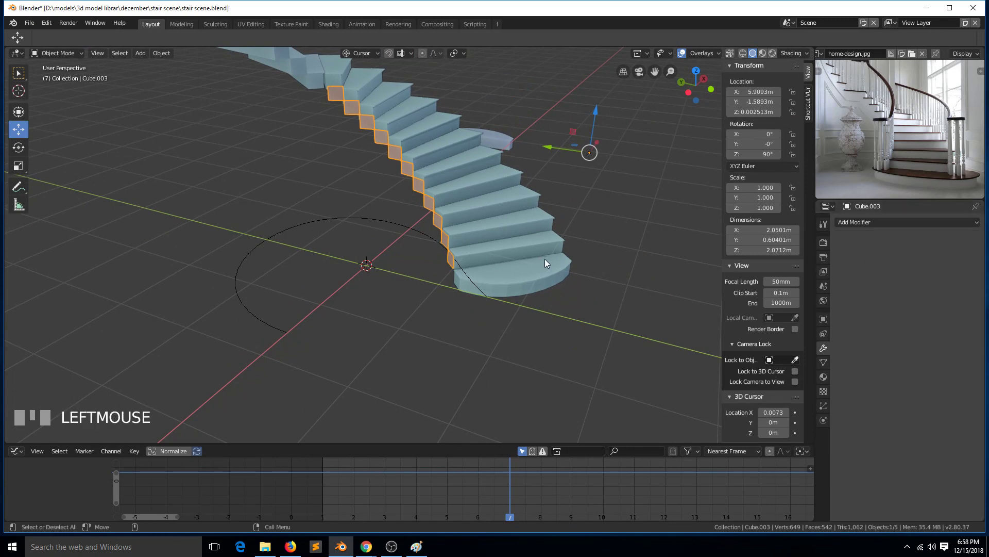
Select the whole side panel mesh in Edit Mode, and try moving the panel object in Object Mode.
key(Tab)
key(grave)
key(a)
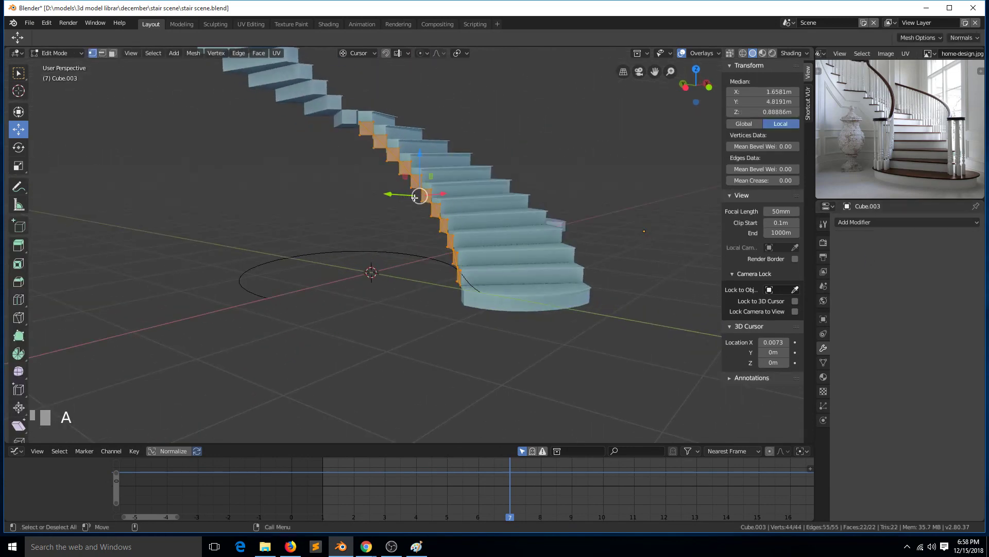
key(Tab)
key(grave)
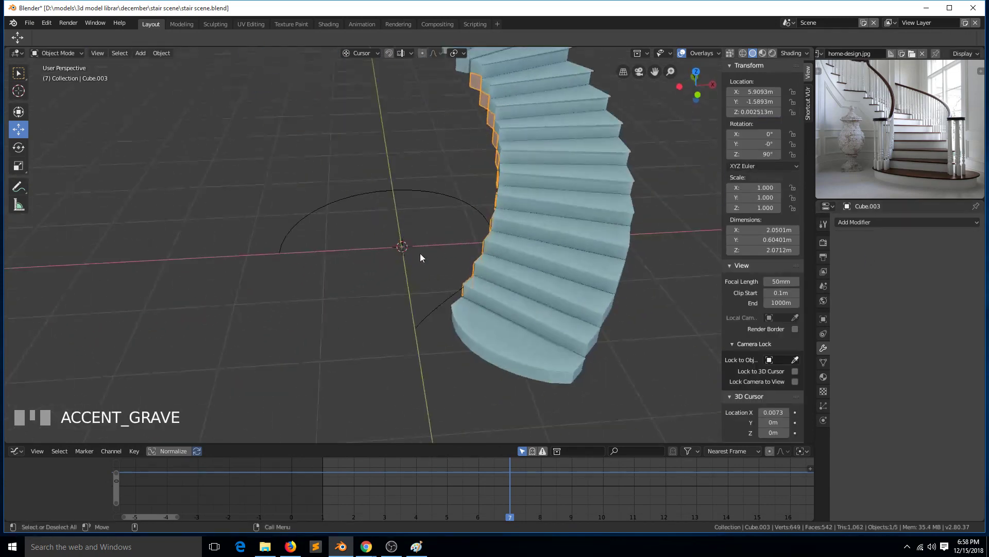
key(g)
right_click(400, 280)
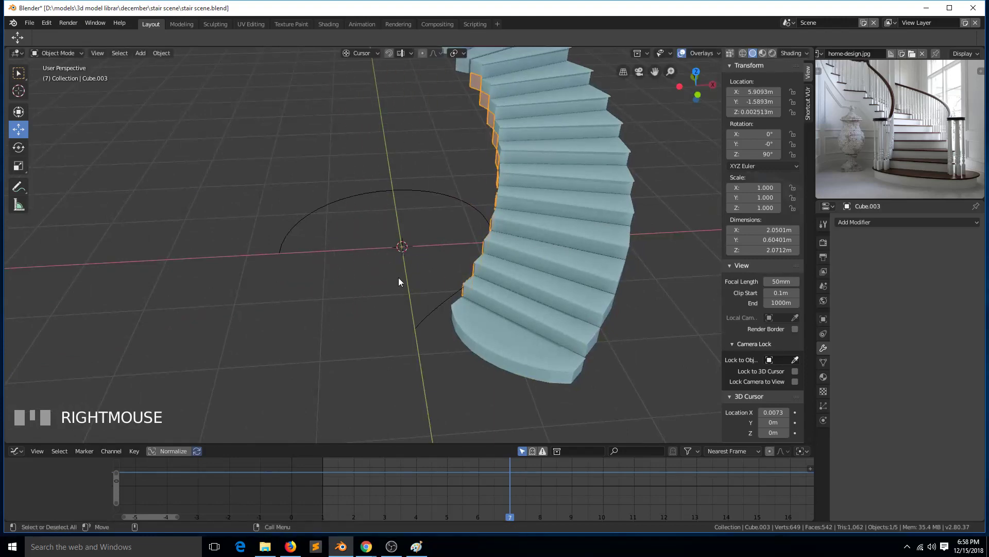
Test in Edit Mode whether neighbouring side panels are joined by trial-moving the corner vertices where the lower panels meet.
key(Tab)
key(grave)
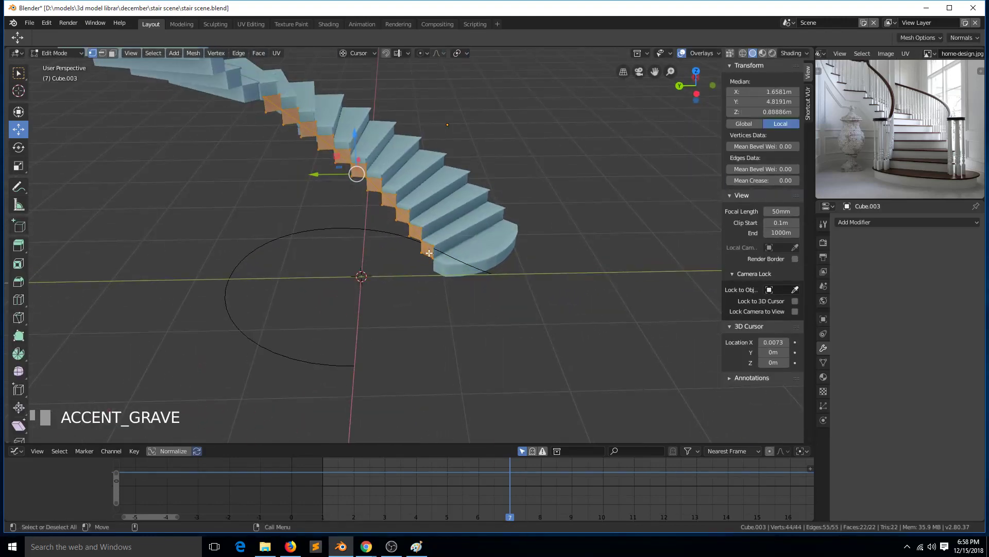
scroll(423, 222, up, 5)
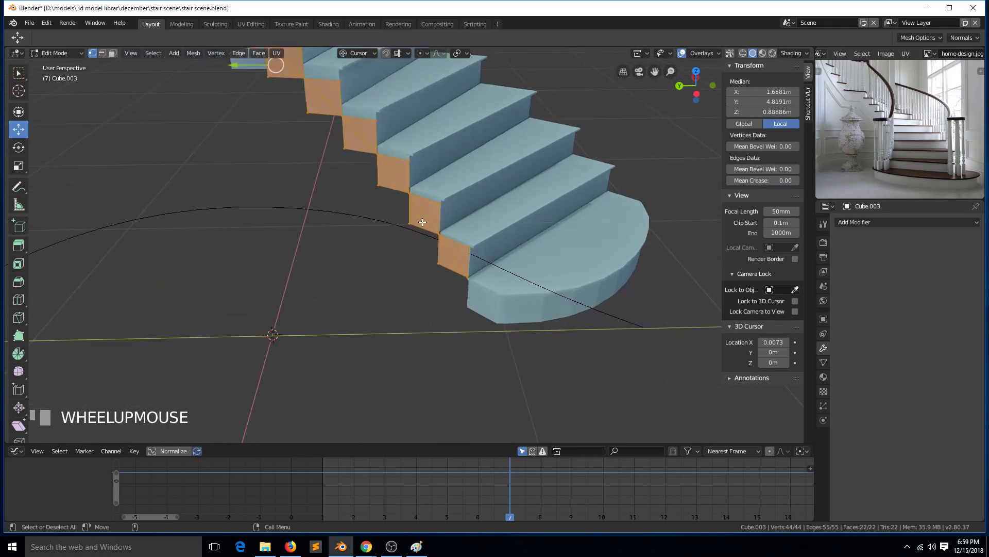
click(409, 161)
key(g)
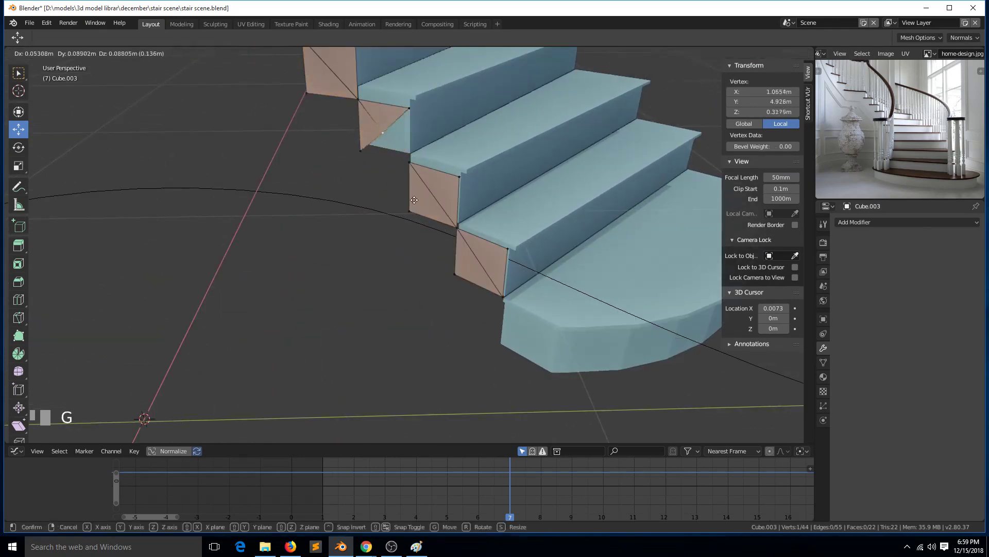
right_click(415, 177)
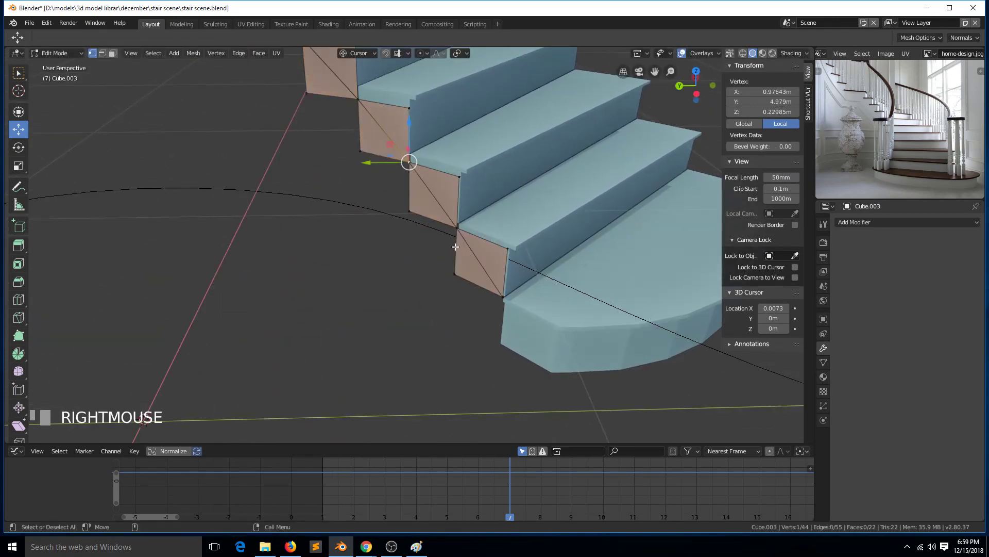
click(453, 225)
key(g)
right_click(455, 225)
Select the whole side panel mesh and remove its double vertices.
key(a)
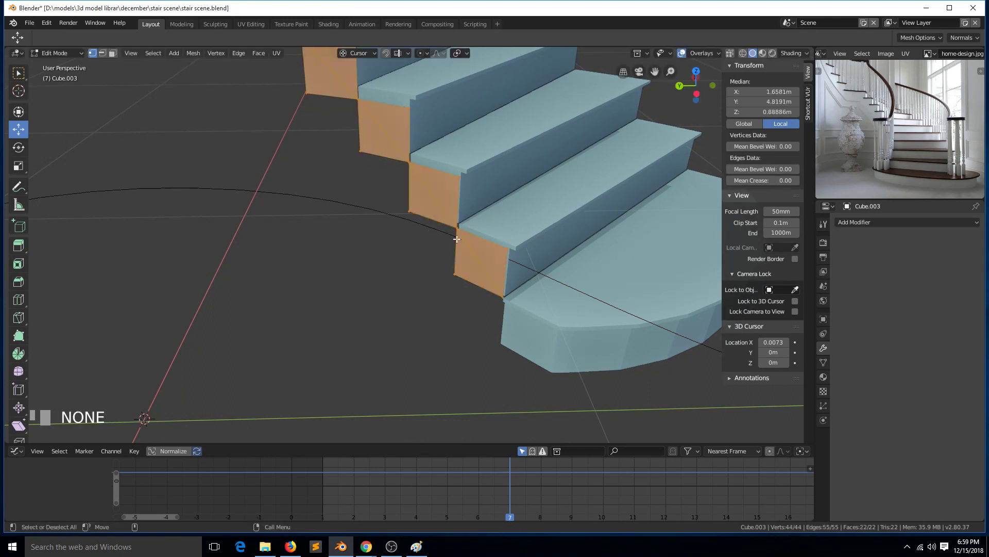
right_click(427, 236)
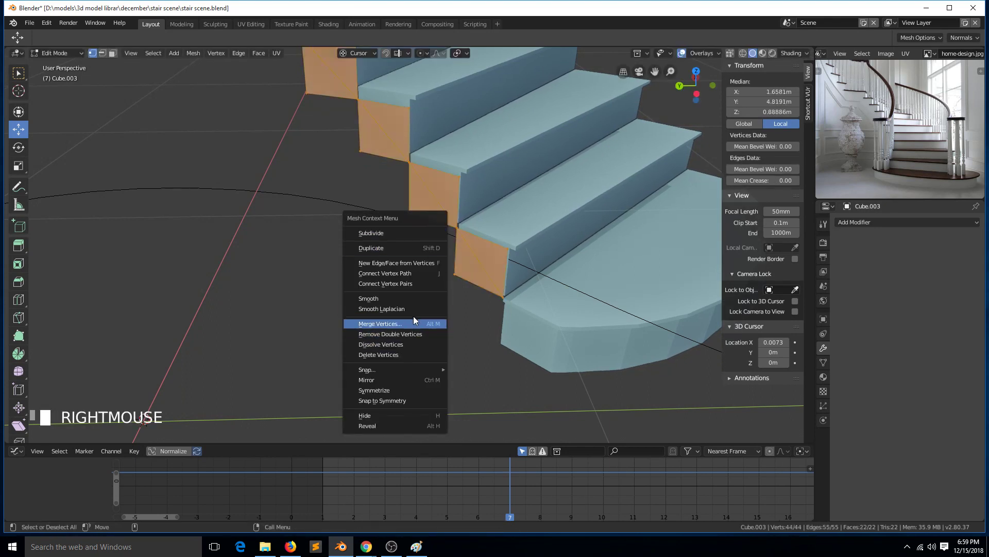
click(414, 333)
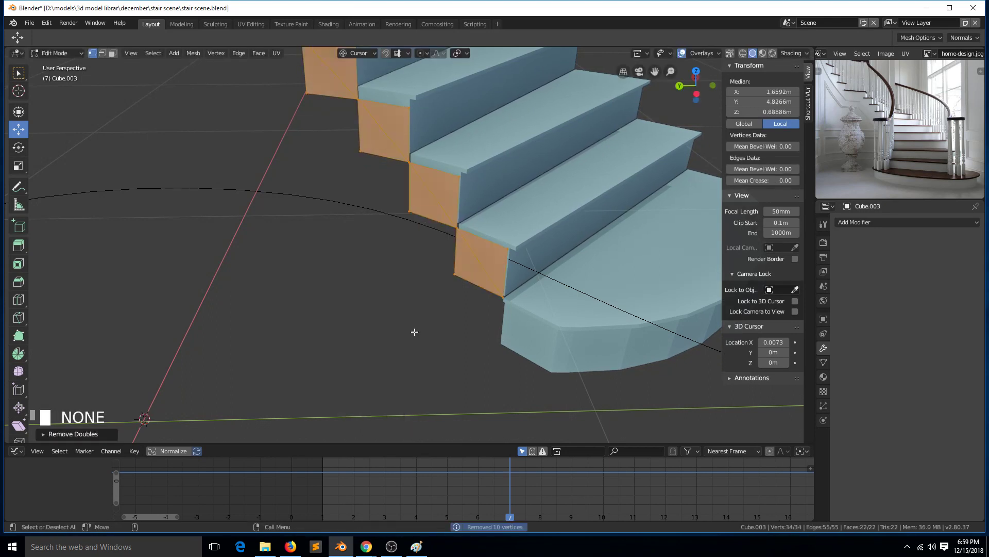
Trial-move a shared corner vertex of the lower side panels to check the merge, and cancel the move.
click(410, 163)
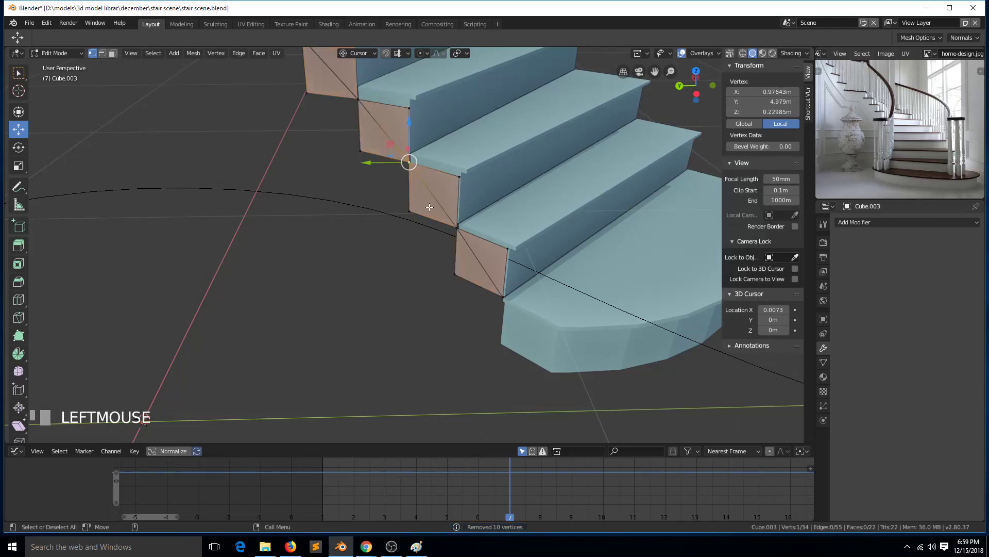
key(g)
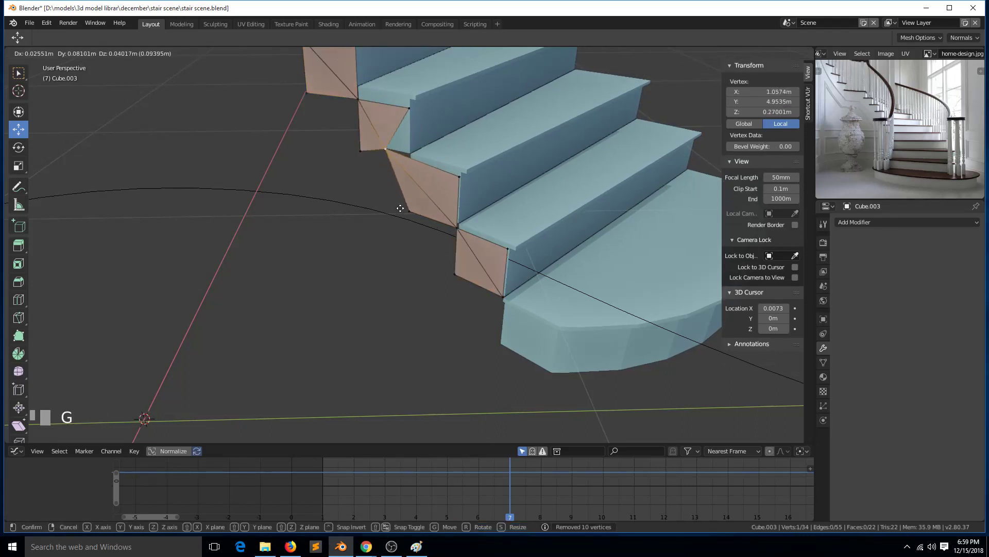
right_click(432, 210)
scroll(432, 210, down, 1)
scroll(456, 212, down, 1)
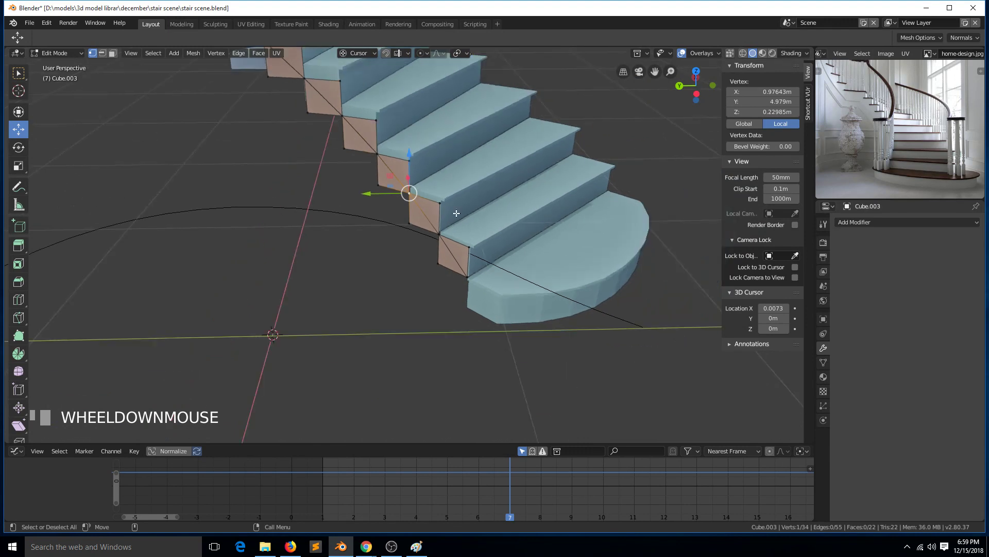
Try to loop-select the edges running along the side panels of the lower steps.
click(466, 248)
key(w)
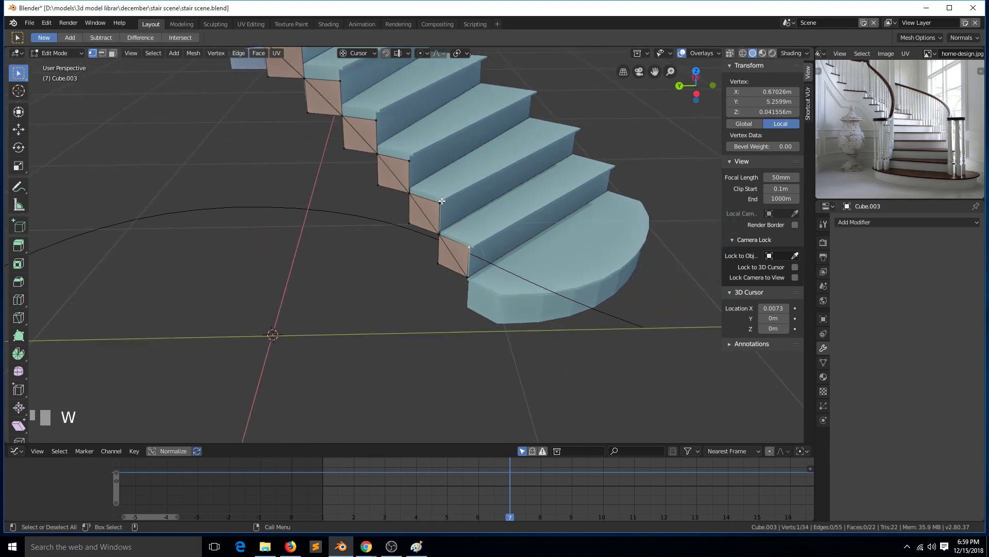
alt+click(426, 213)
alt+shift+click(383, 168)
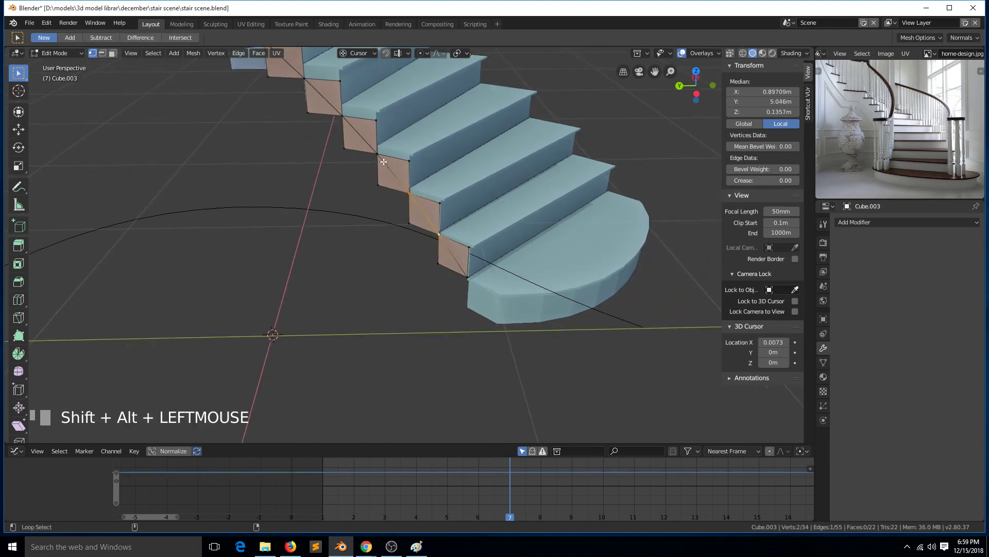
Pick the shortest vertex path along the side panel from its bottom vertex to its top one, and delete all other vertices.
scroll(270, 116, down, 2)
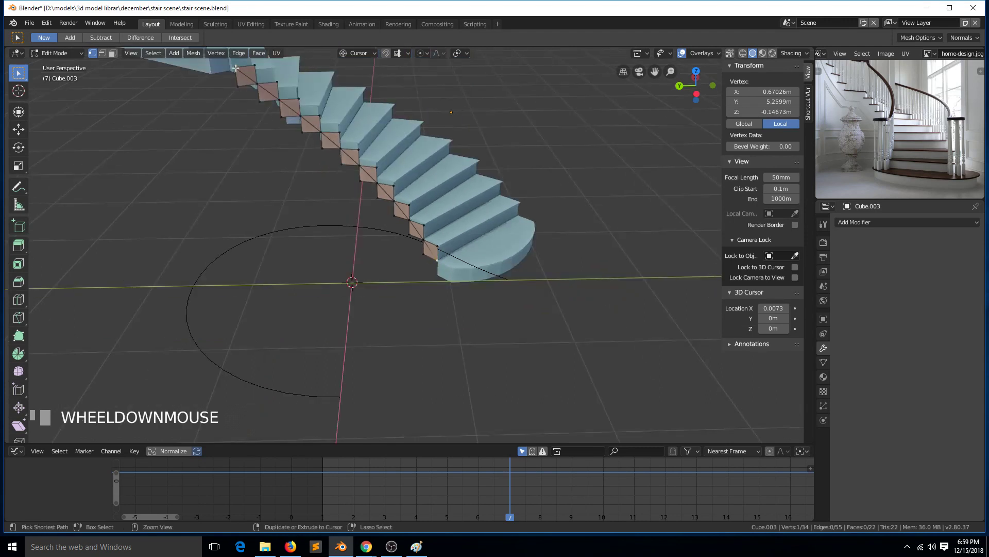
ctrl+click(424, 185)
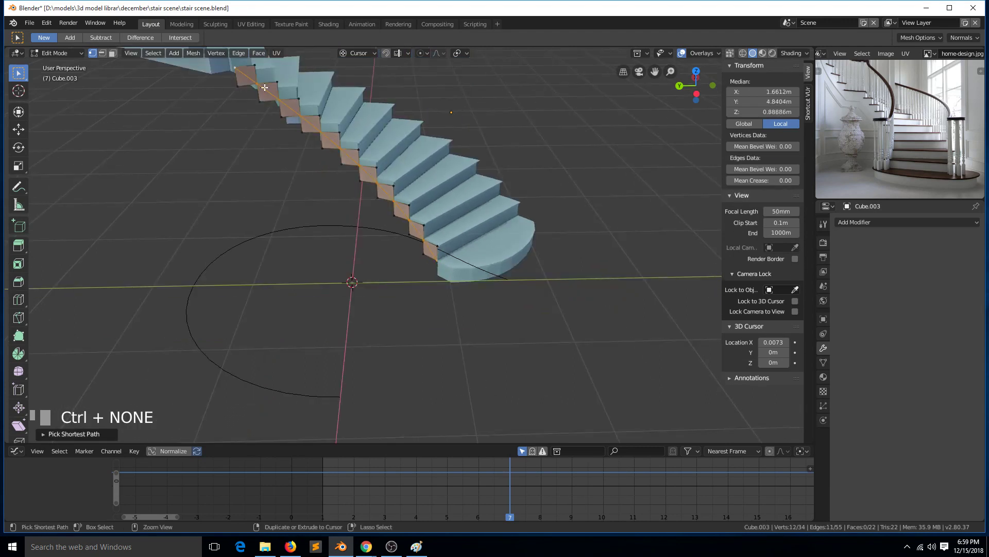
key(x)
click(423, 185)
key(a)
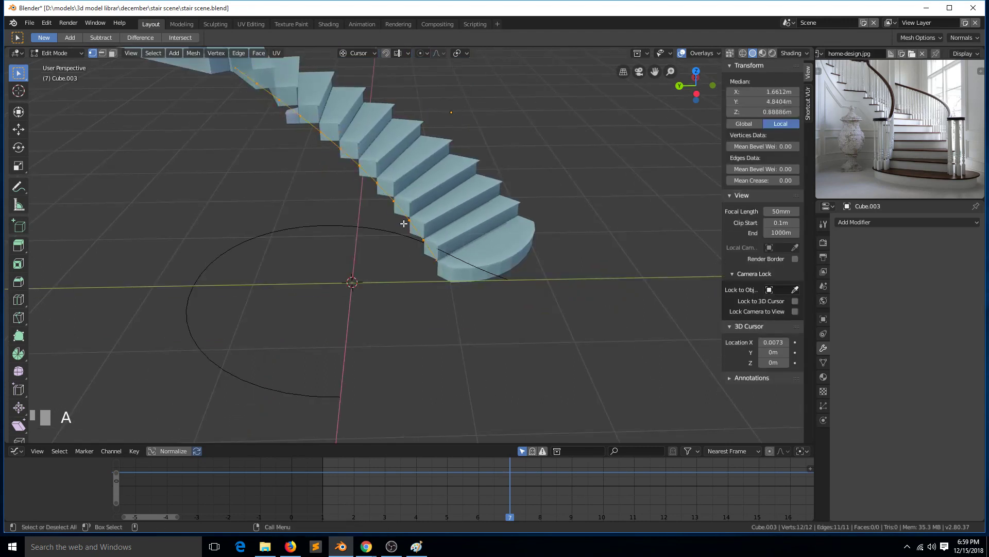
Extrude the whole remaining vertex line downward along the global Z axis to form a strip beneath the stairs.
scroll(381, 205, up, 2)
key(KP_1)
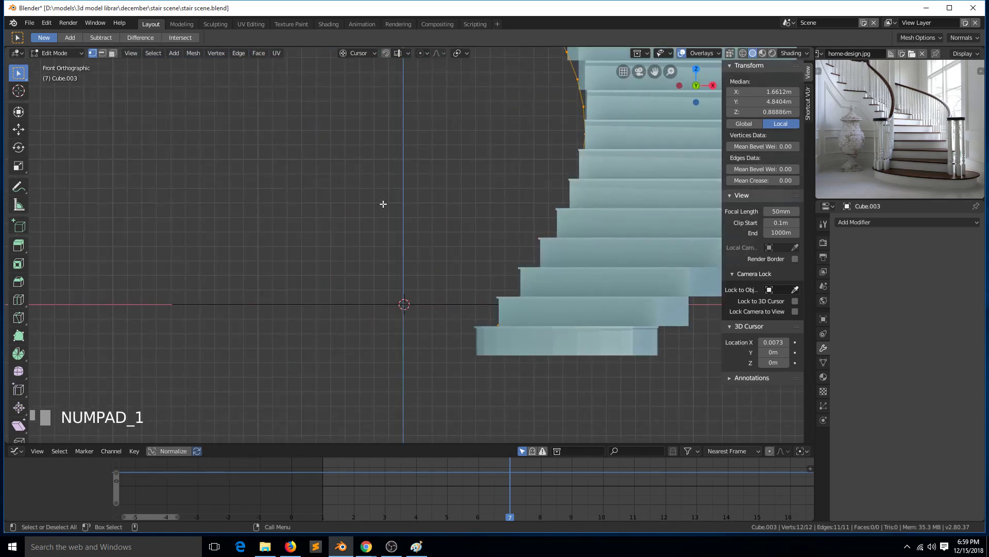
scroll(383, 204, down, 3)
key(grave)
middle_drag(407, 217, 493, 248)
key(e)
key(z)
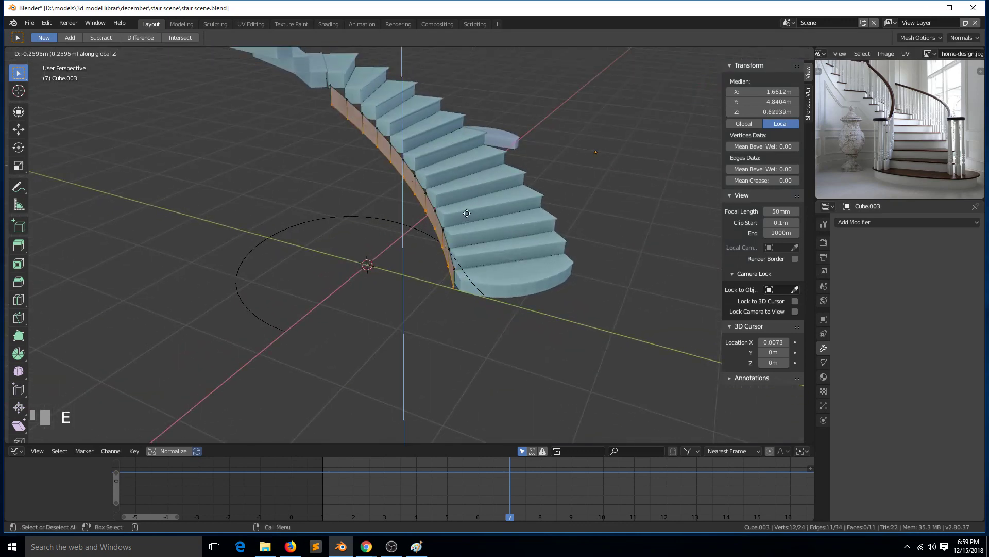
click(467, 215)
Flatten the strip's lower edge by scaling it to 0 along Z, and lower it about 0.97 m to the staircase base.
text(sz)
text(0)
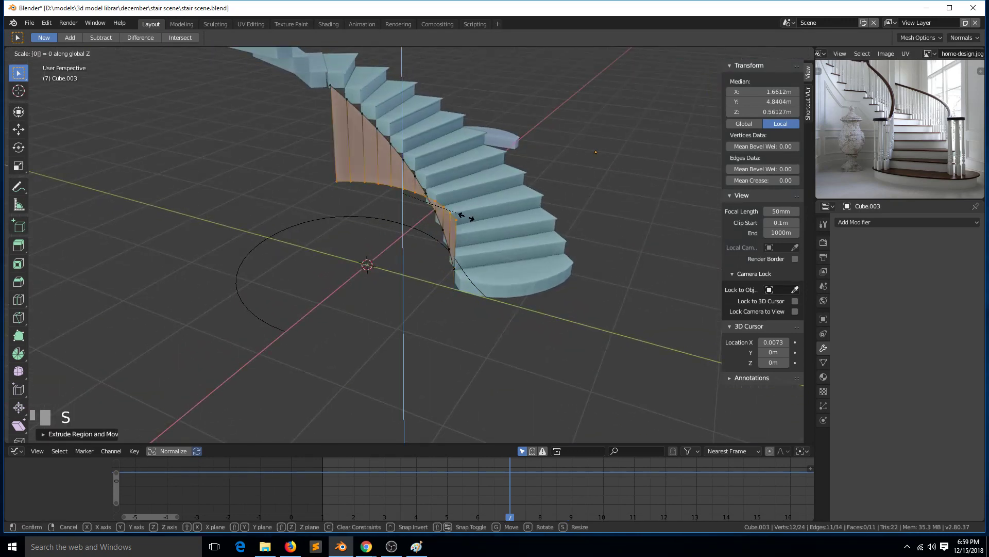
click(466, 216)
key(g)
key(z)
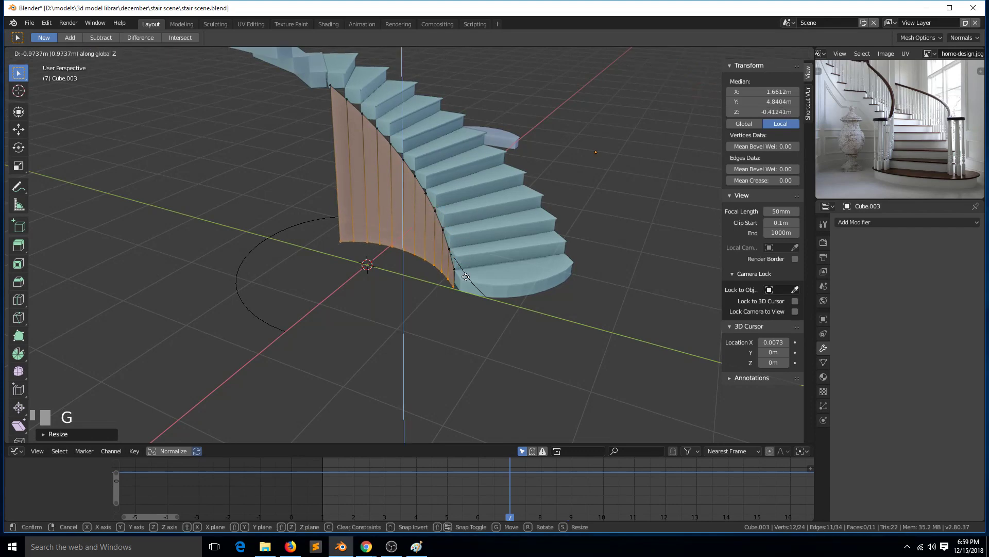
click(467, 277)
Examine the new side wall against the staircase in Object Mode, and check its fit near the bottom step in Edit Mode.
key(Tab)
scroll(414, 214, down, 4)
mouse_move(414, 214)
middle_down()
mouse_move(495, 221)
mouse_move(428, 208)
middle_up()
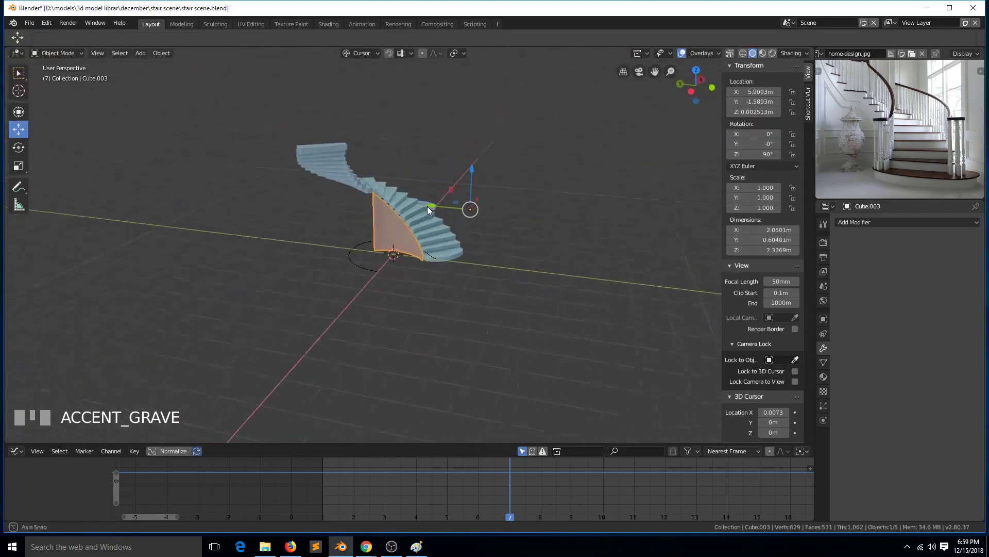
scroll(428, 210, up, 3)
scroll(428, 206, up, 1)
key(Tab)
scroll(414, 185, up, 2)
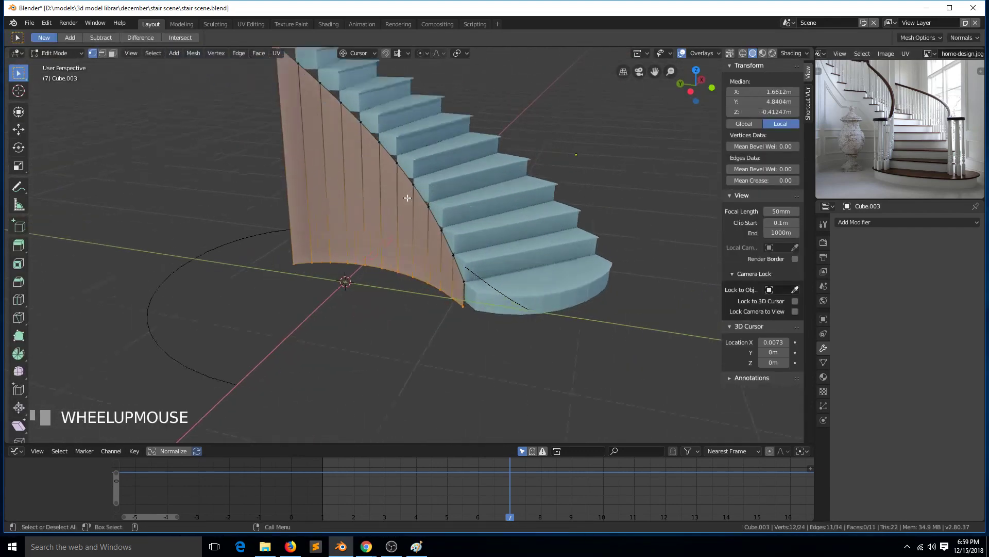
scroll(414, 184, up, 2)
key(grave)
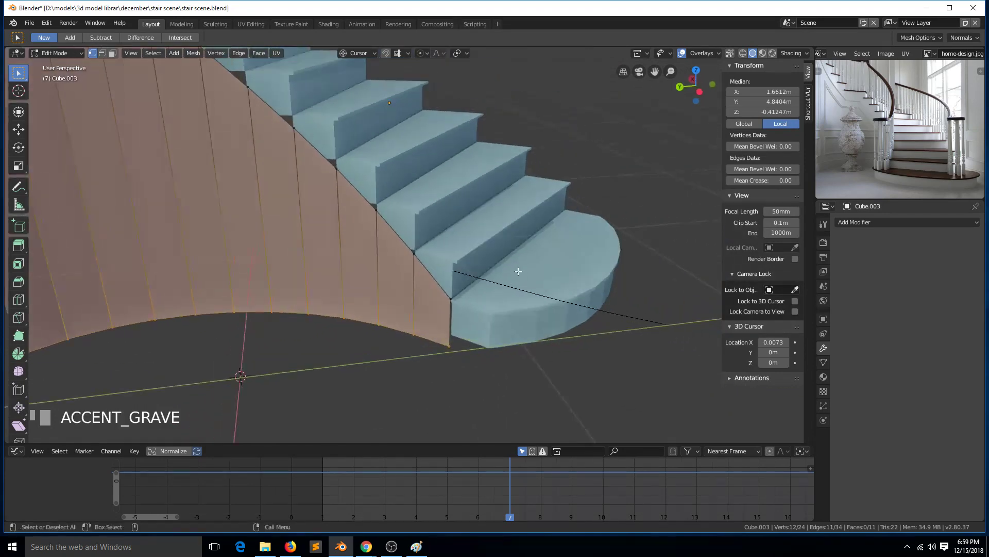
middle_drag(464, 248, 452, 243)
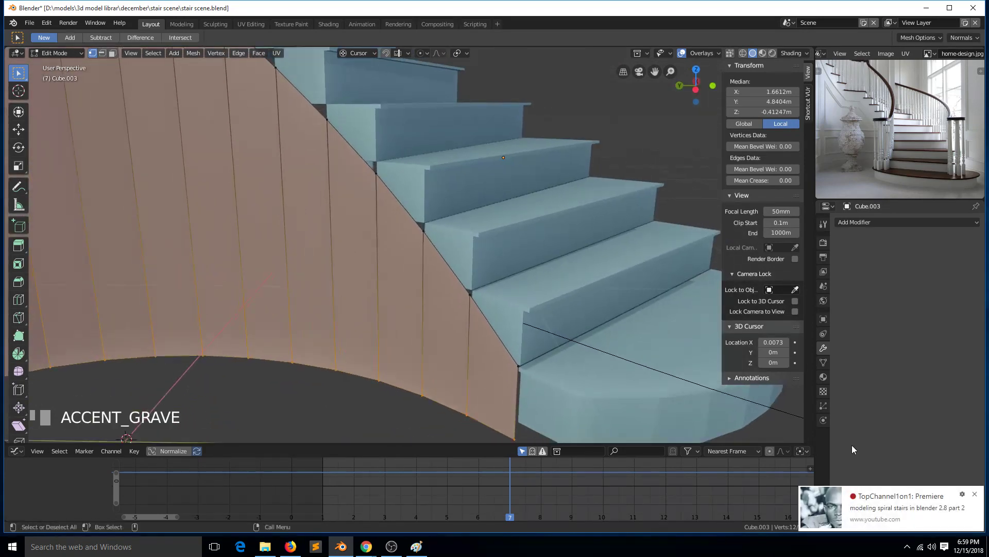
Dismiss the desktop notification and switch to the Chrome window.
click(975, 494)
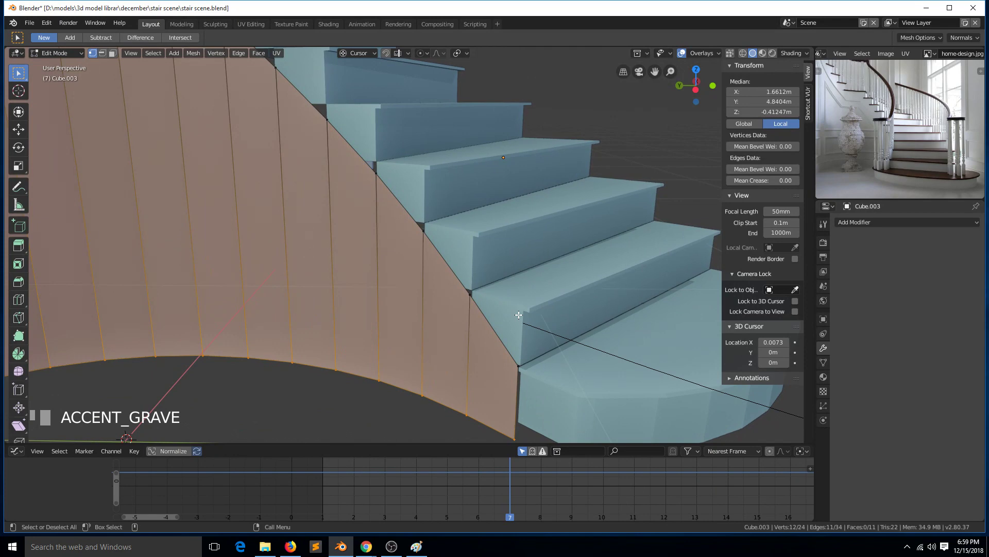
key(alt+Tab)
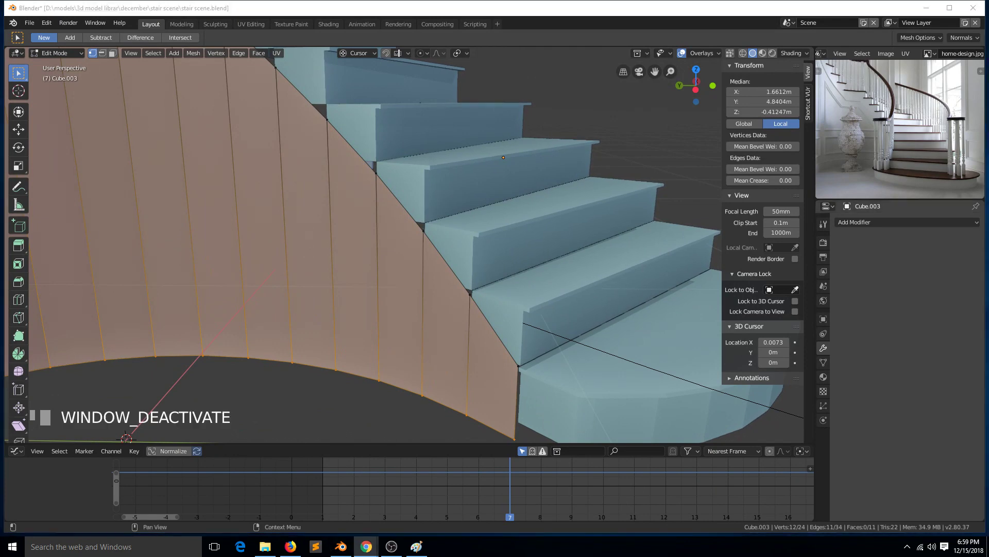